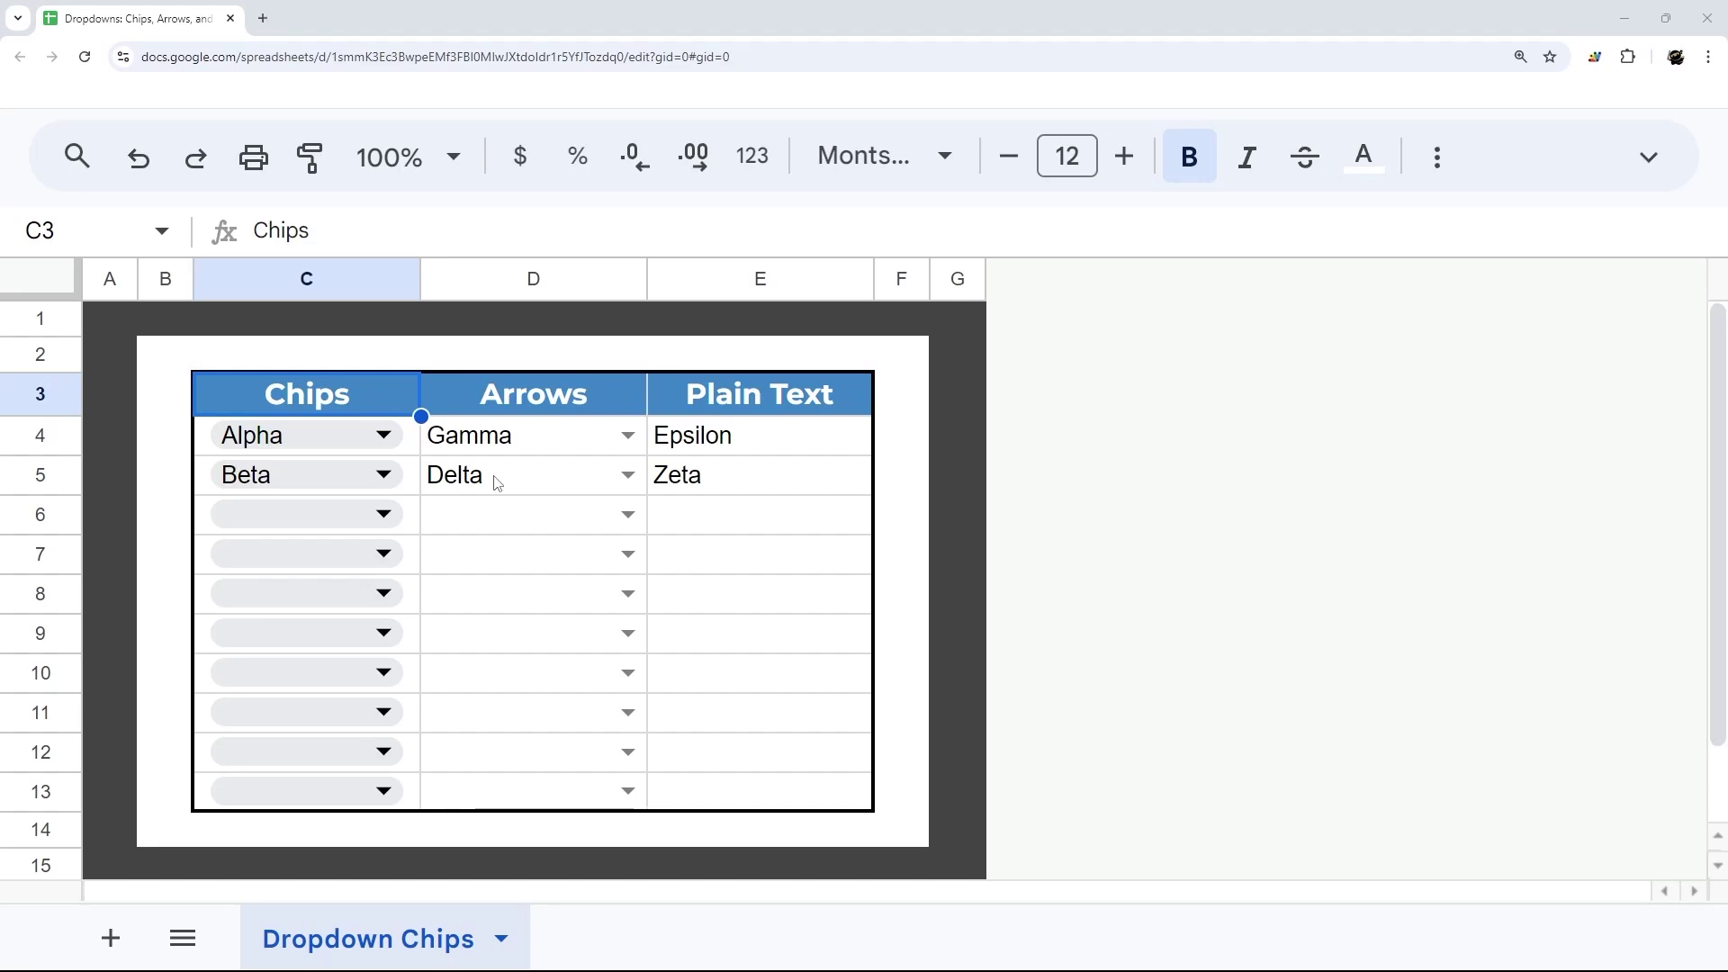
Select the header cells, then the Chips range C4:C13 and the Arrows range D4:D13
click(499, 399)
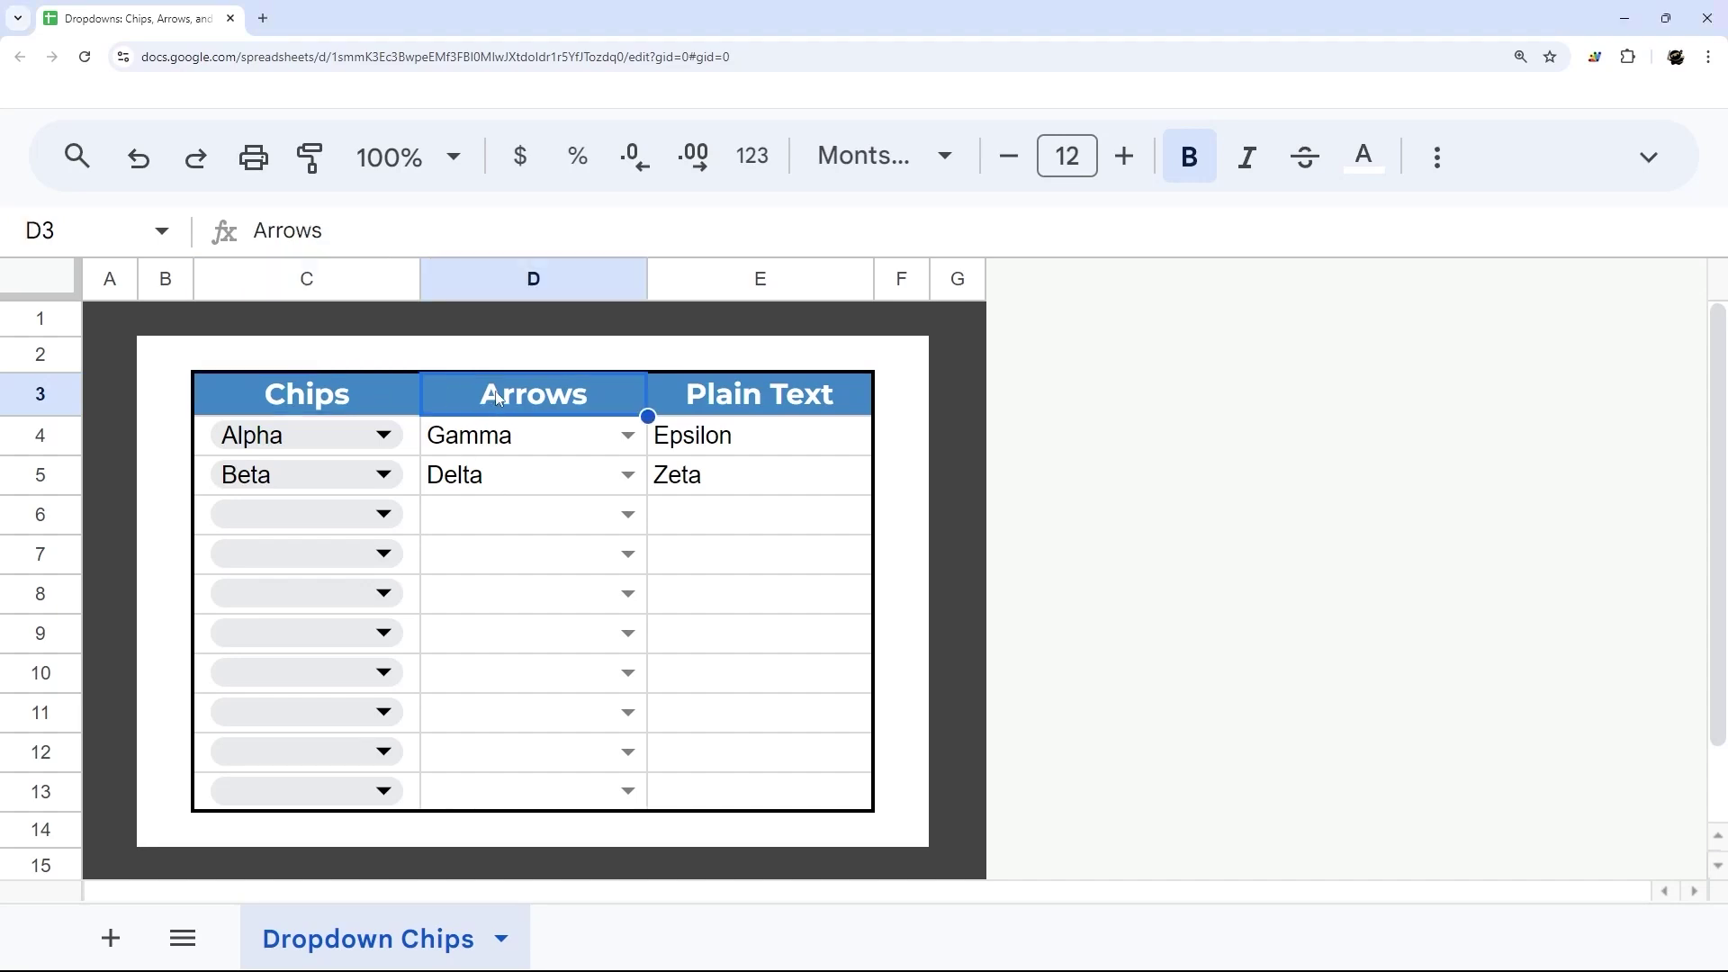
click(743, 406)
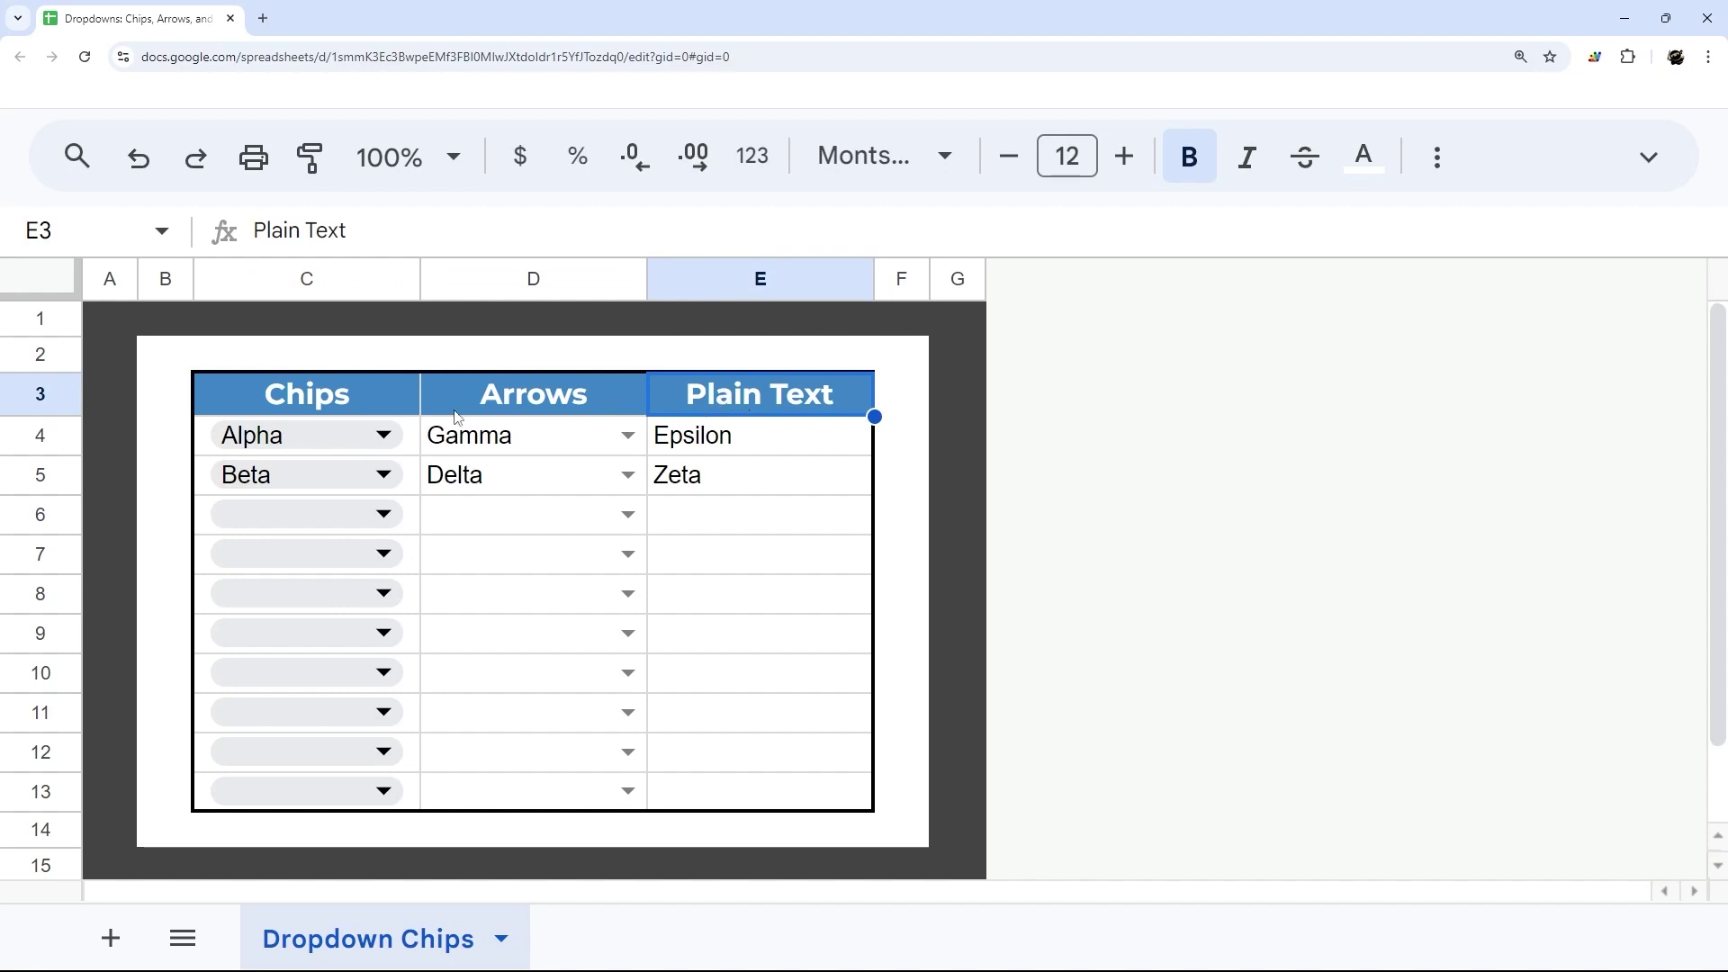
click(417, 450)
key(shift+Down)
key(shift+Down)
key(shift+Down)
key(shift+Down)
key(shift+Down)
key(shift+Down)
key(shift+Down)
key(shift+Down)
key(shift+Down)
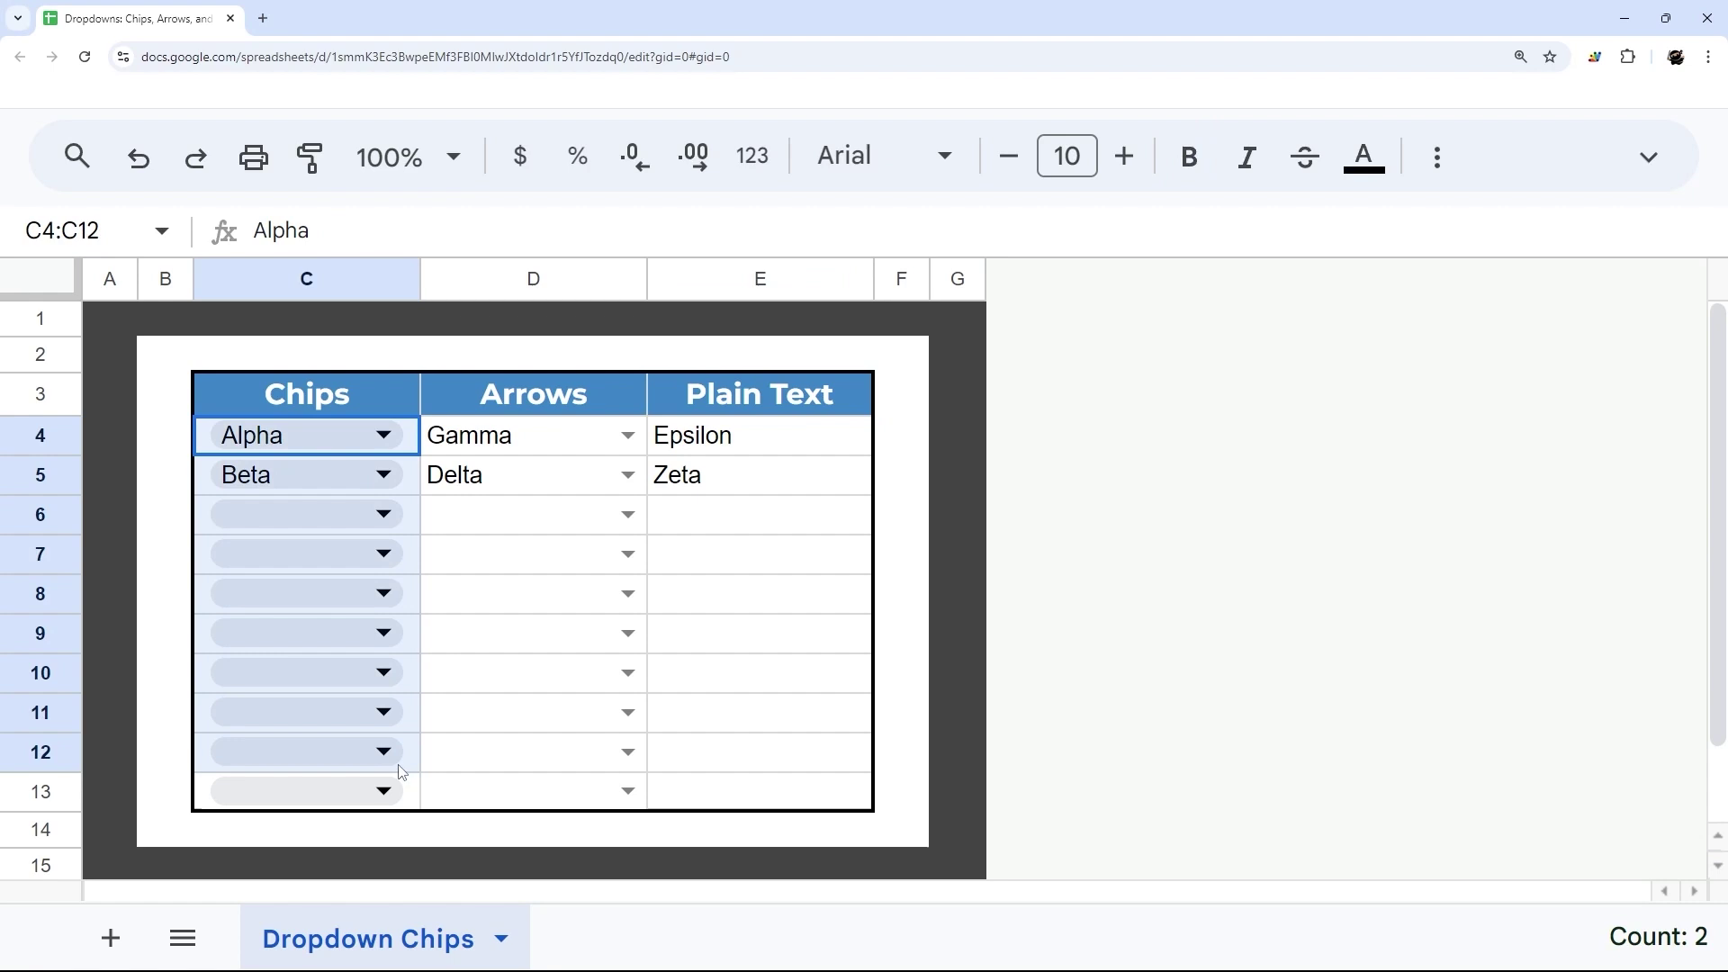
drag(528, 434, 536, 783)
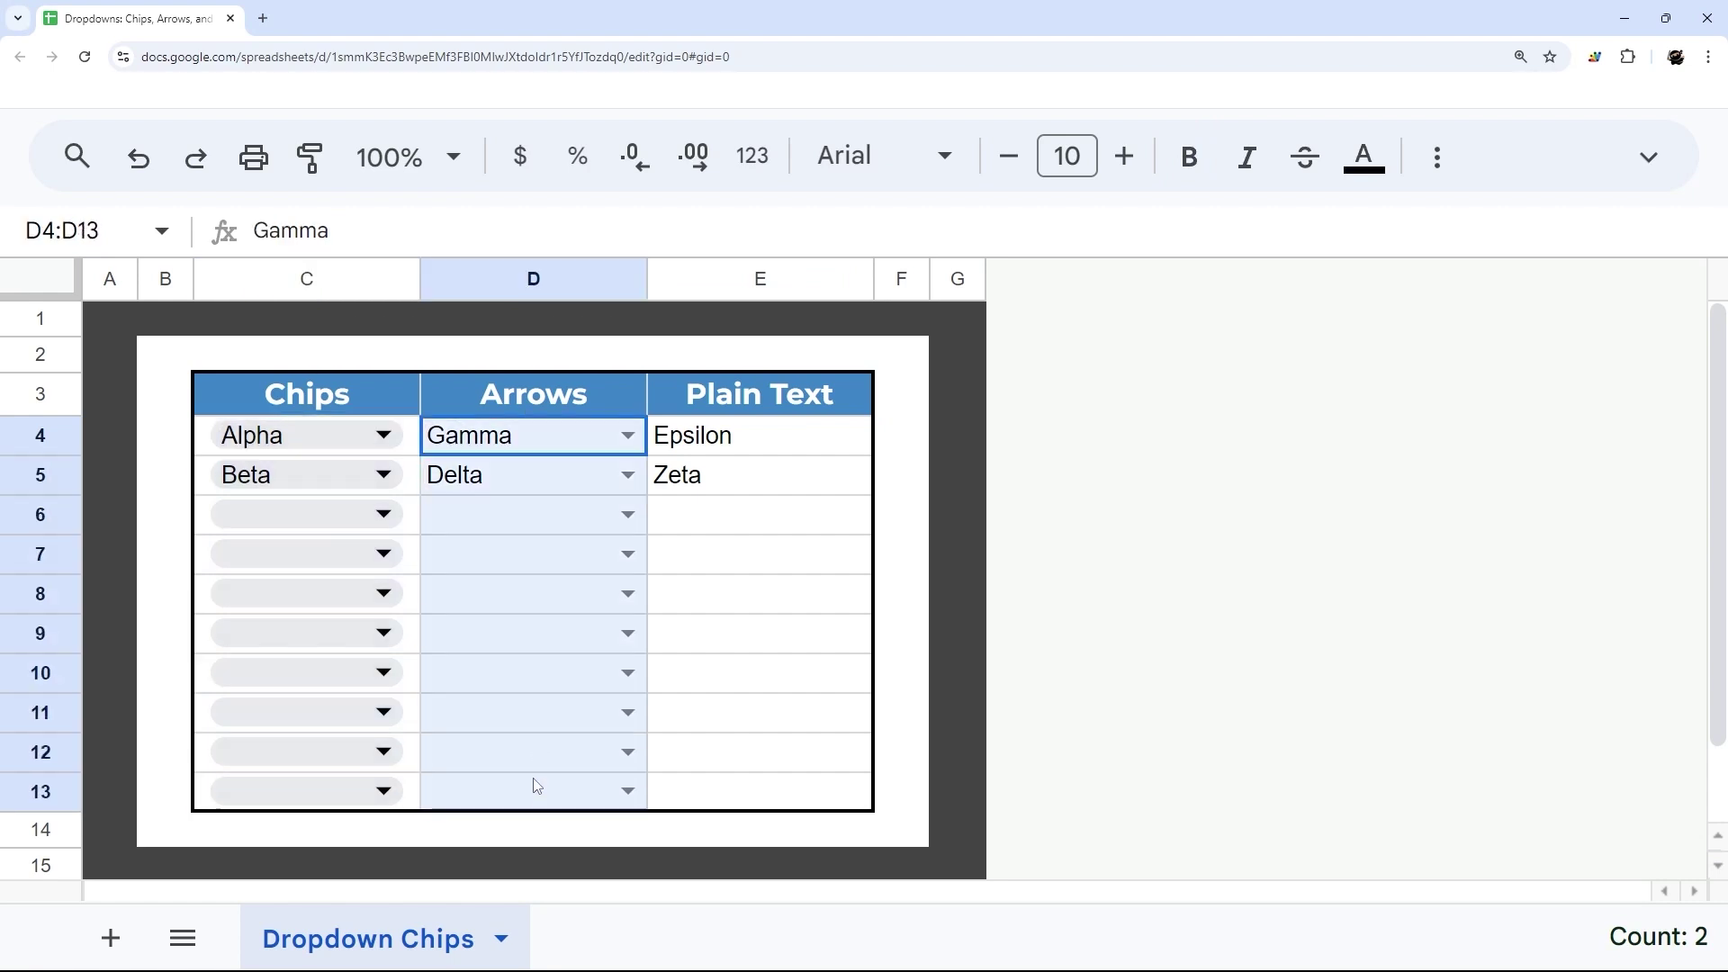
Try the chip dropdowns with Gamma in C6 and Delta in C7, then clear both
click(386, 436)
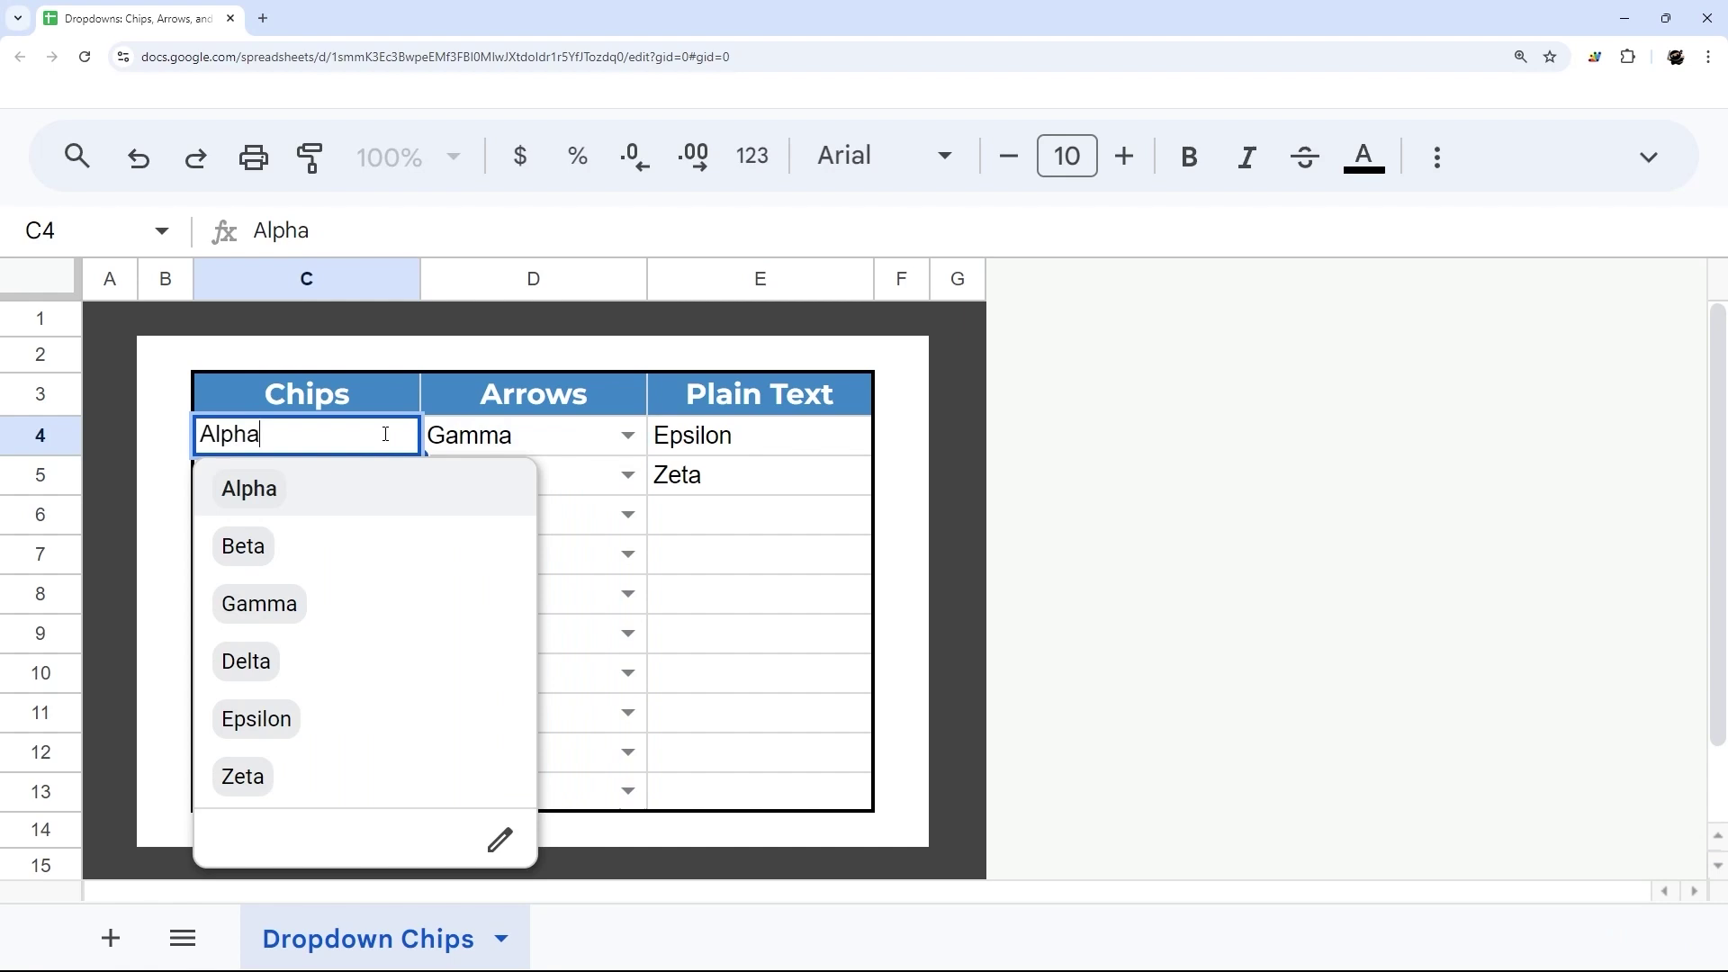
key(Escape)
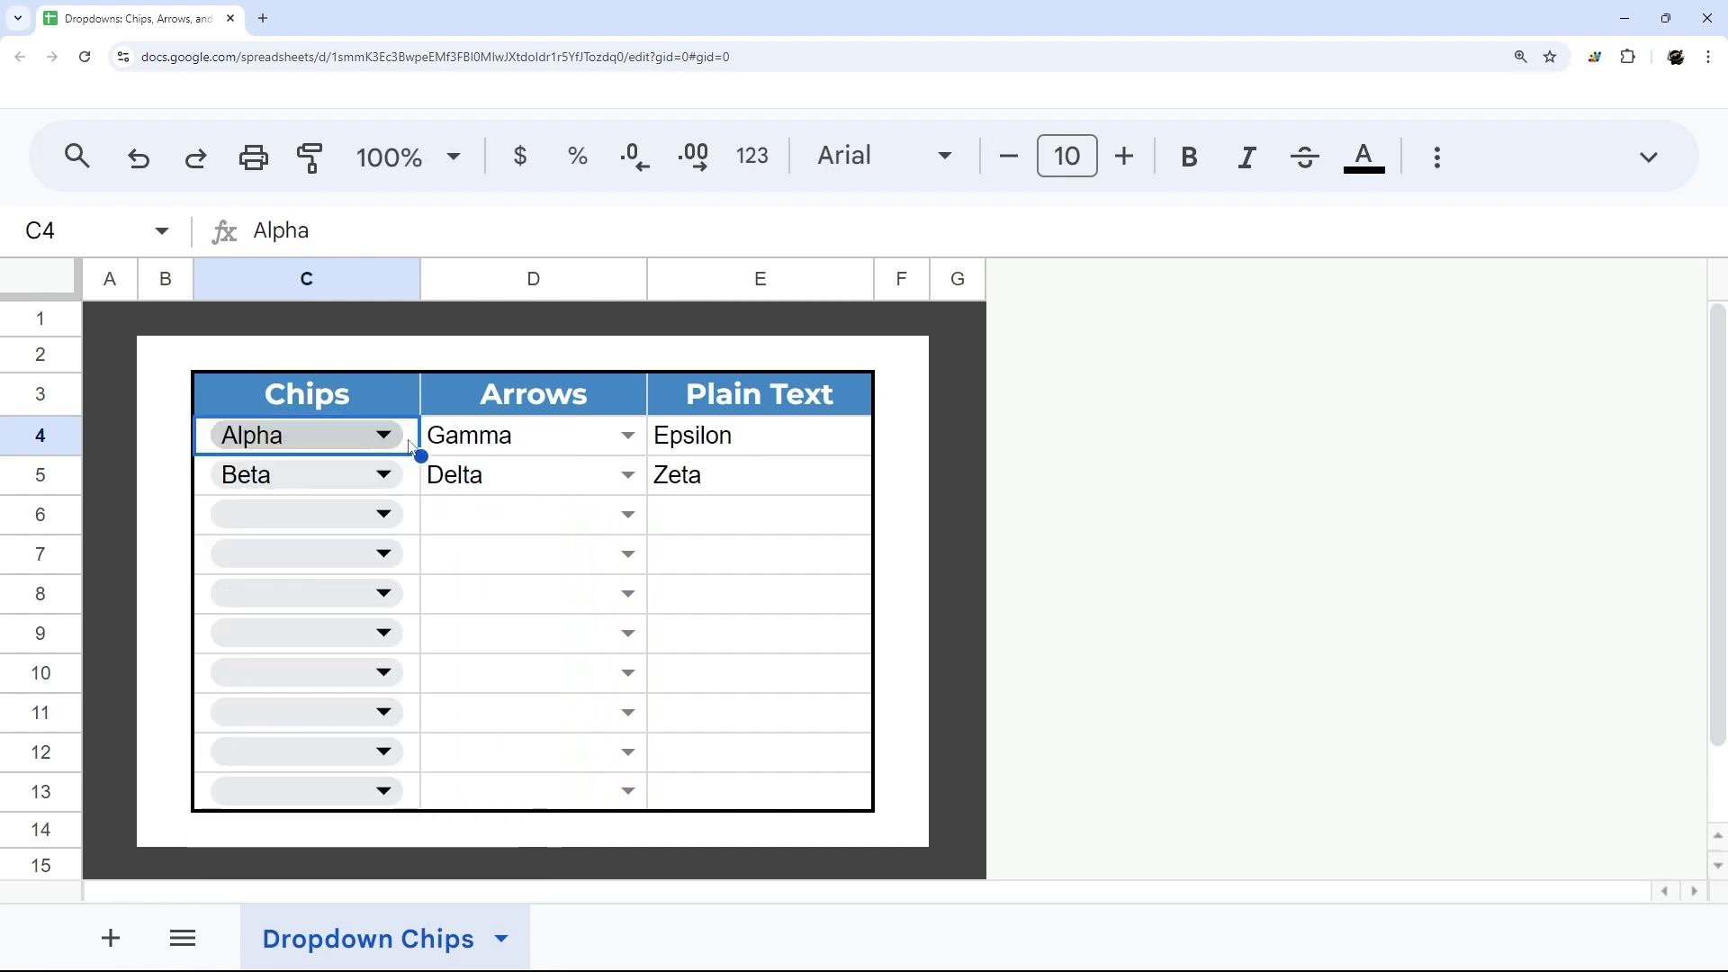
key(Down)
key(Down)
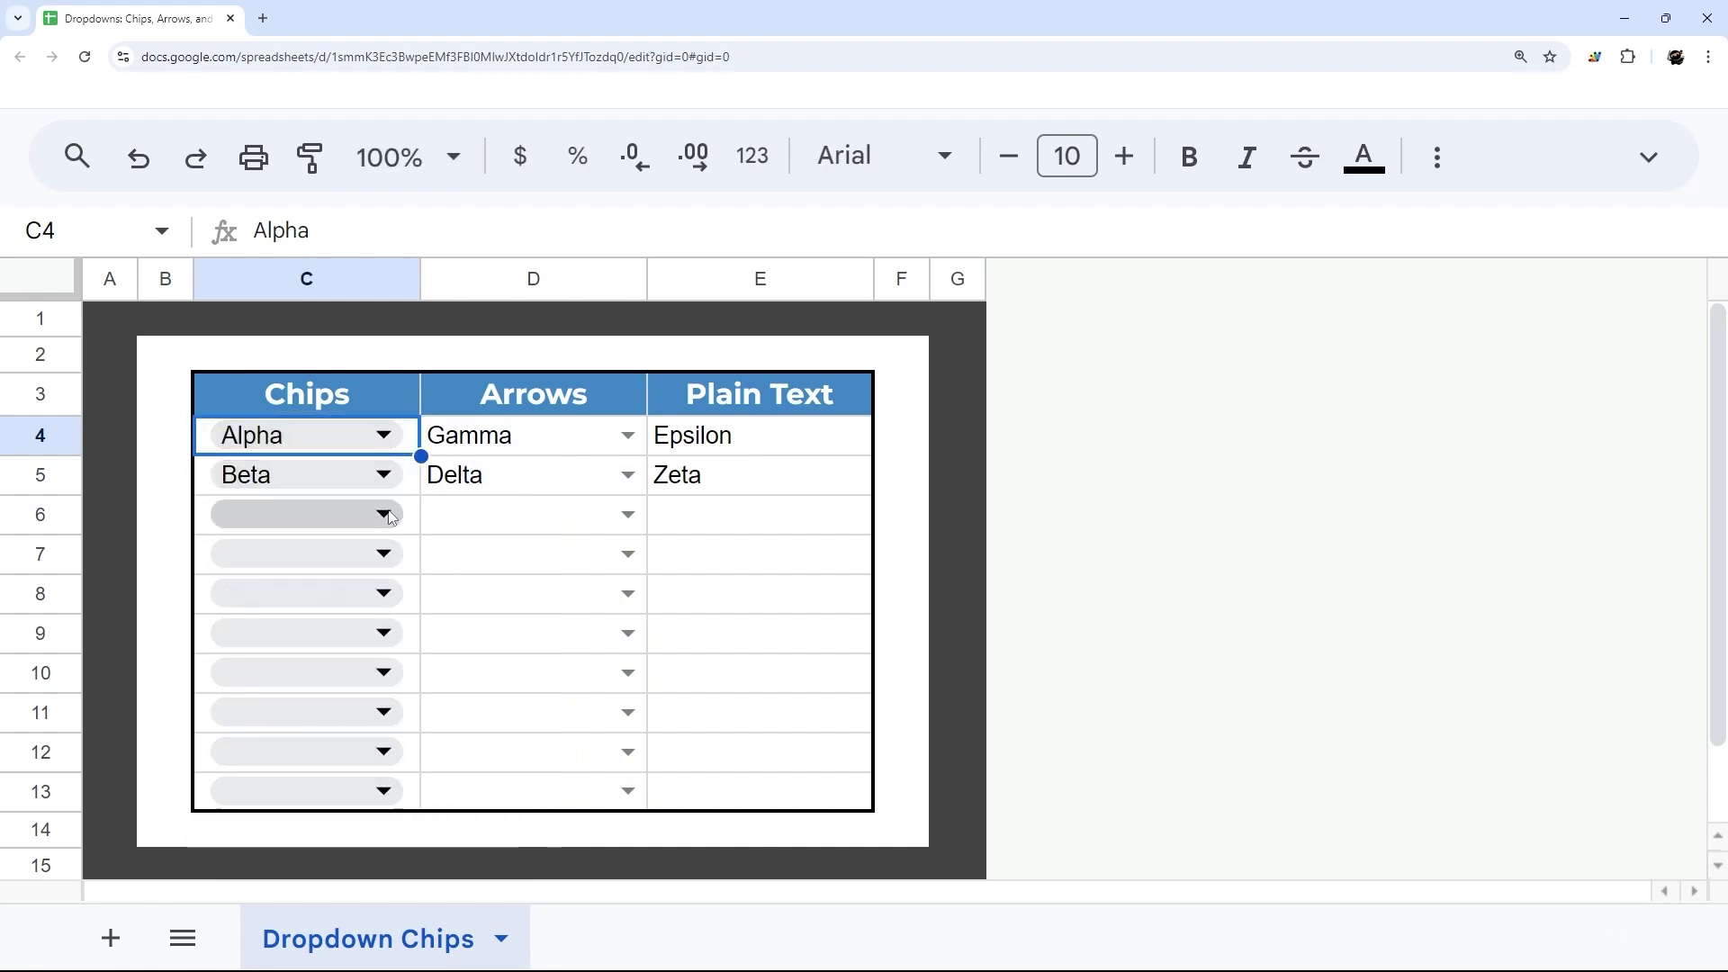
click(387, 514)
click(460, 528)
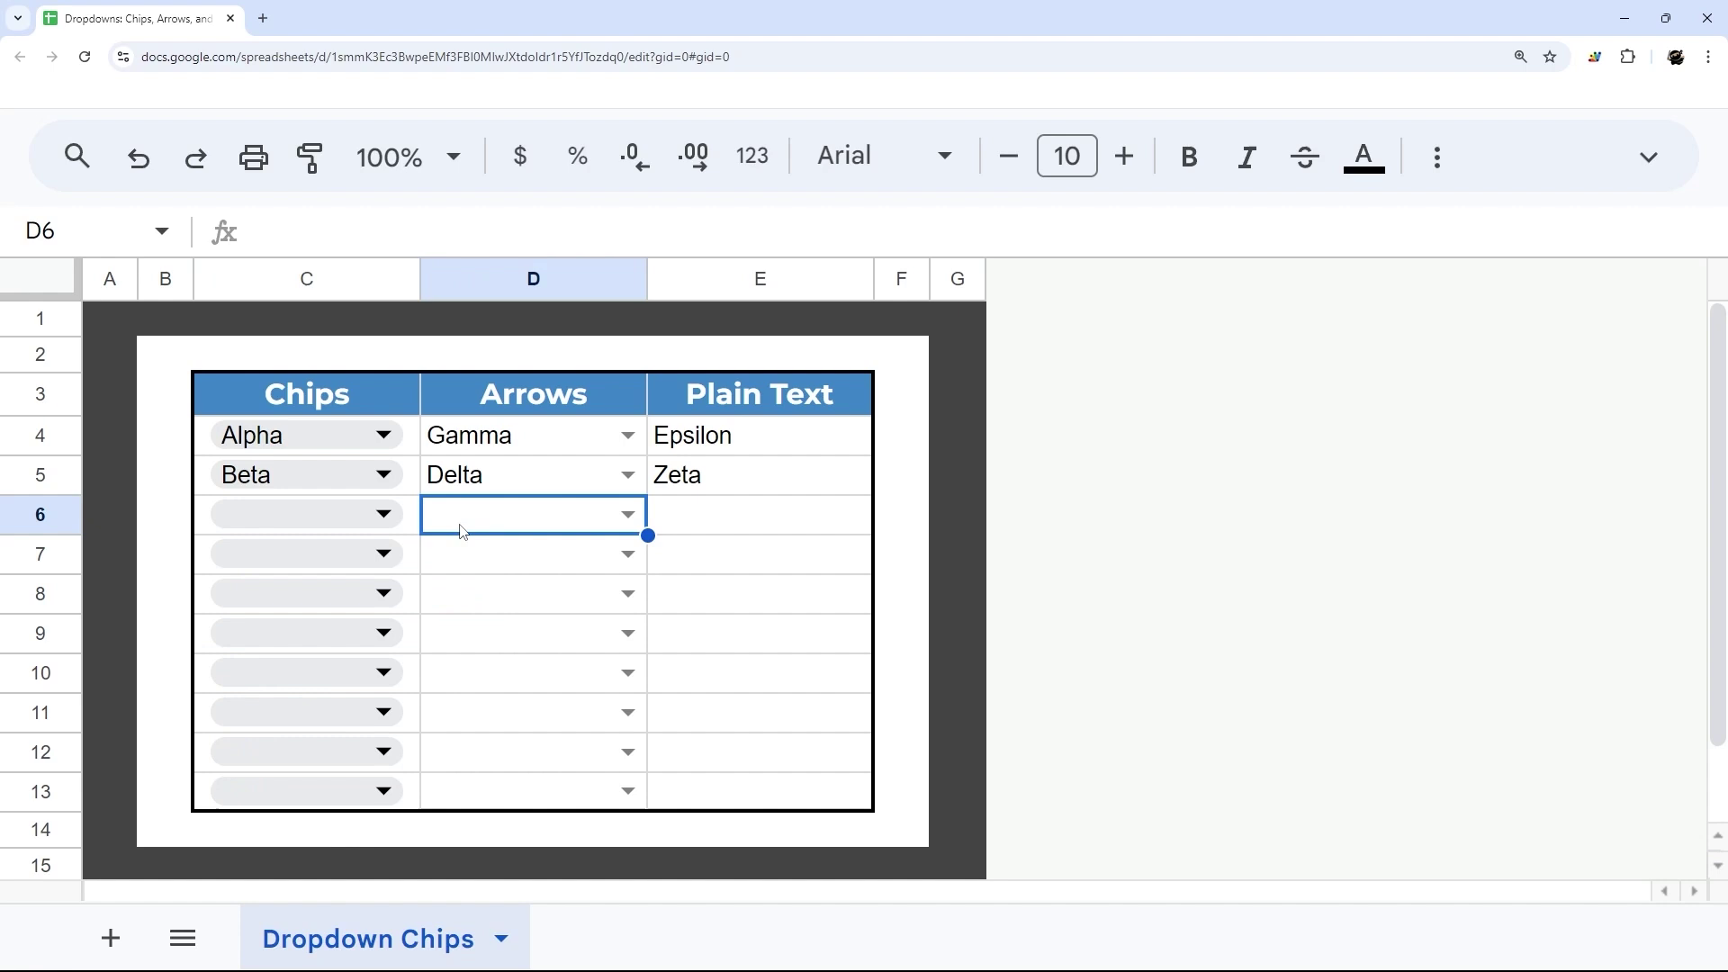
click(387, 514)
click(272, 699)
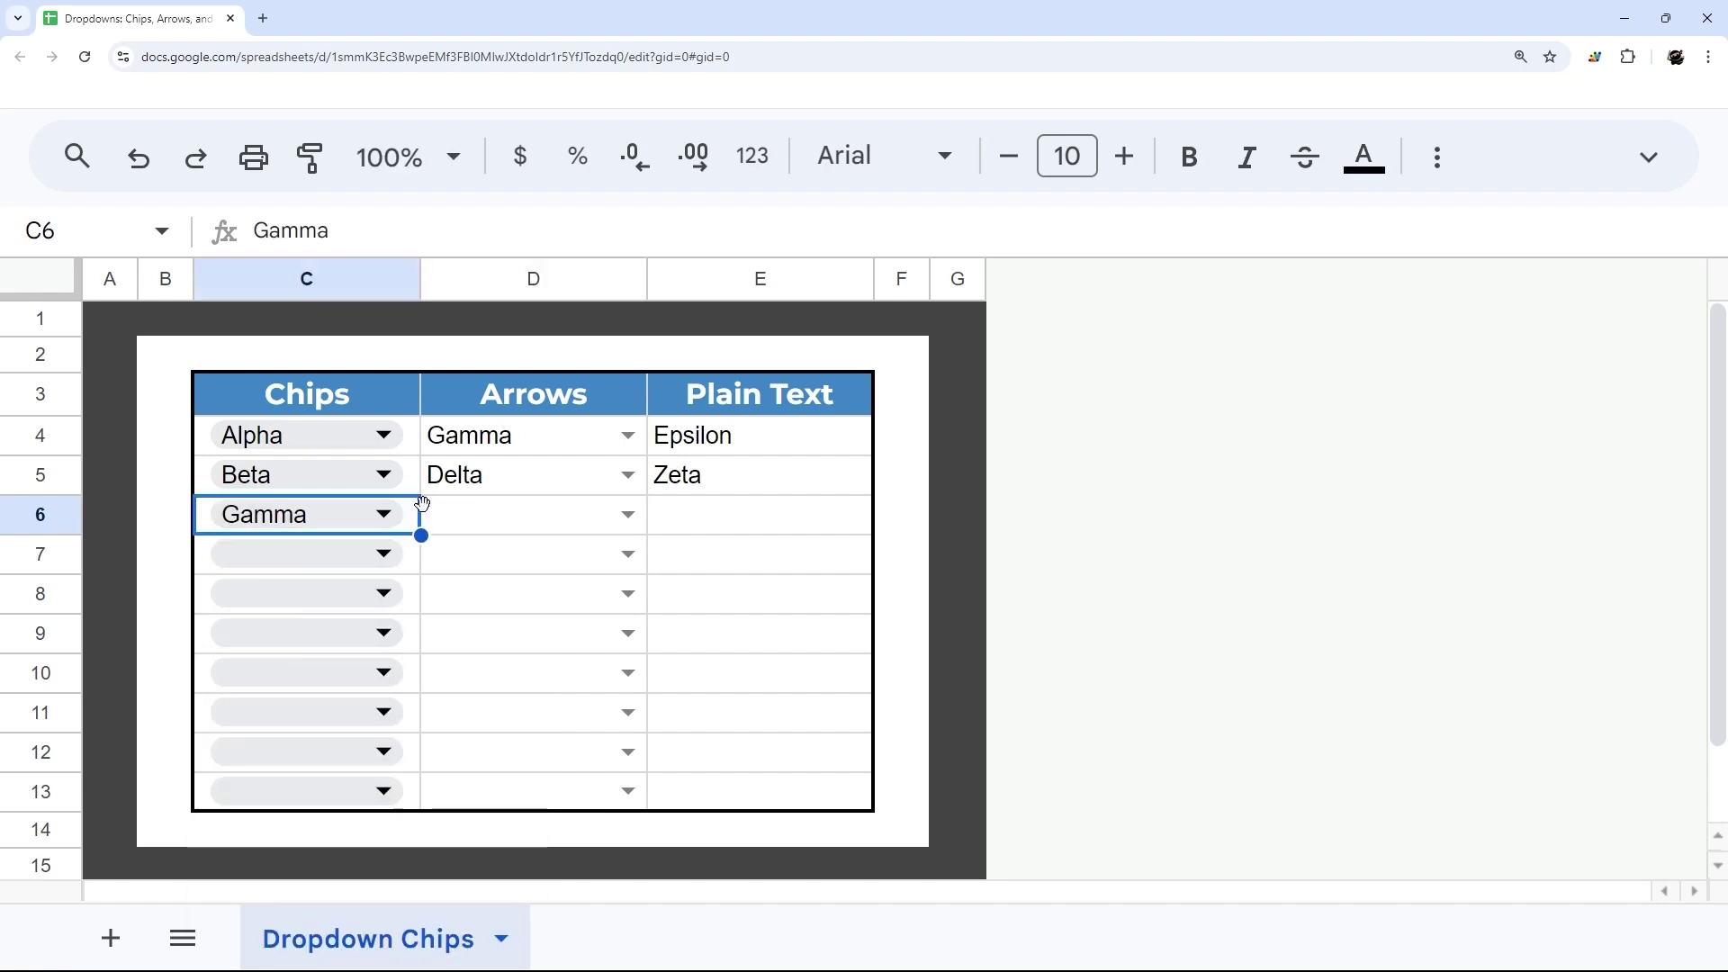
click(387, 554)
click(308, 785)
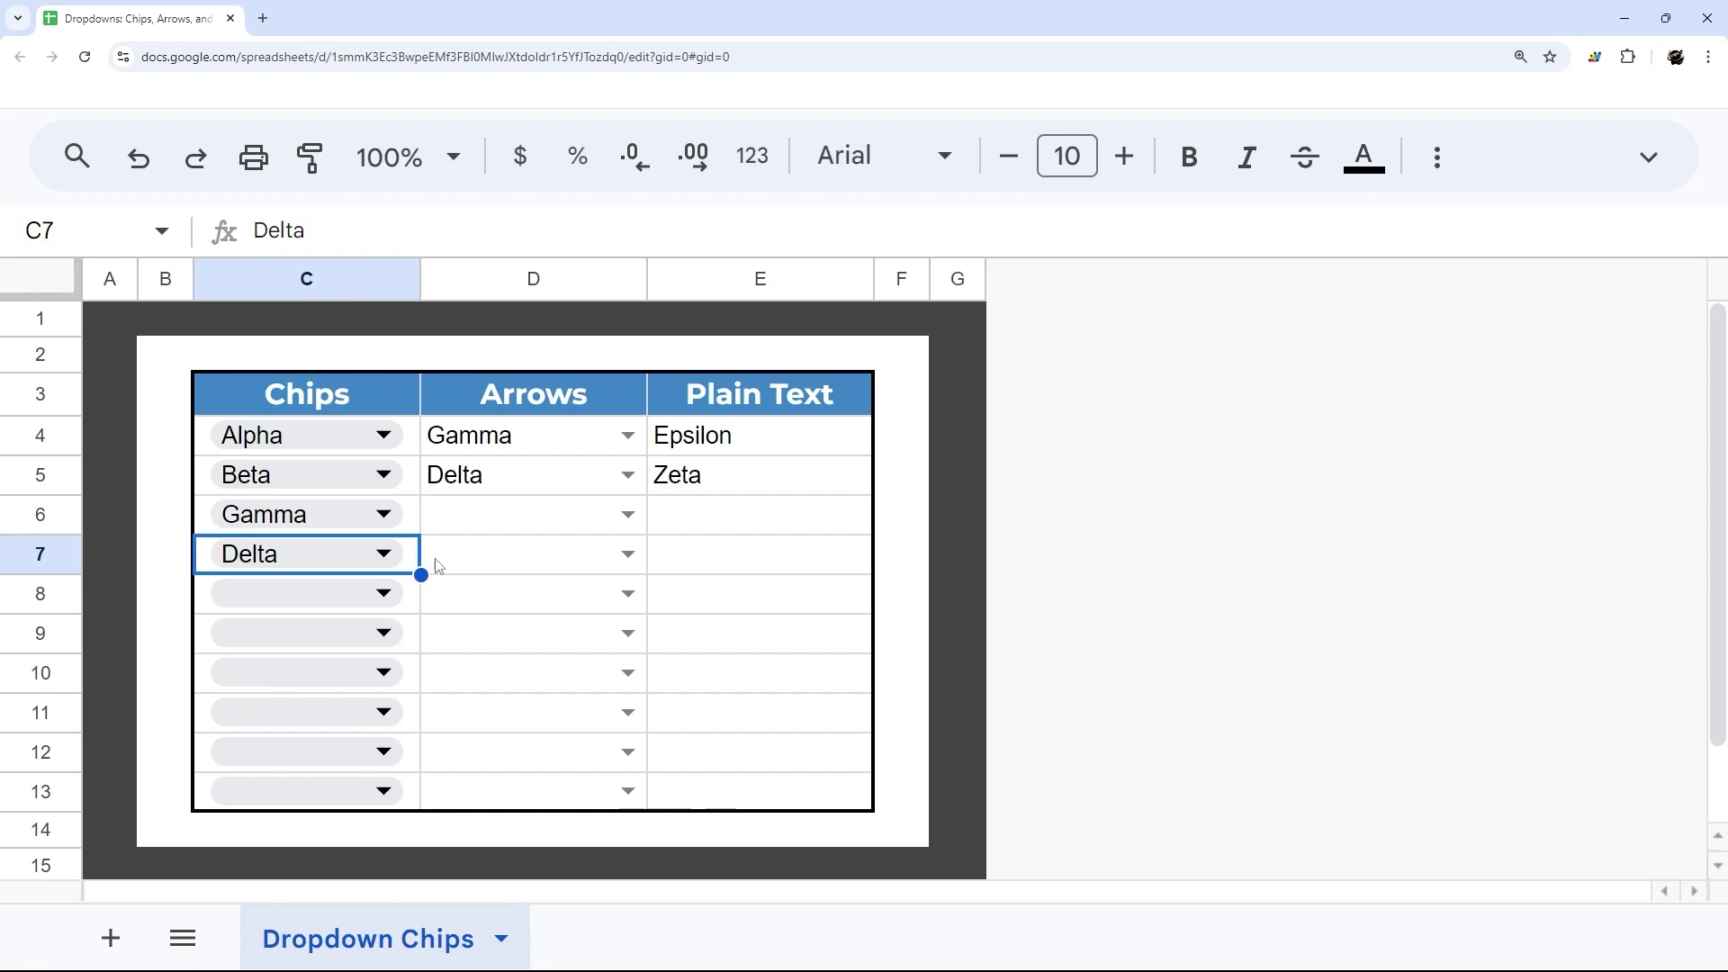
key(Delete)
click(407, 527)
key(Delete)
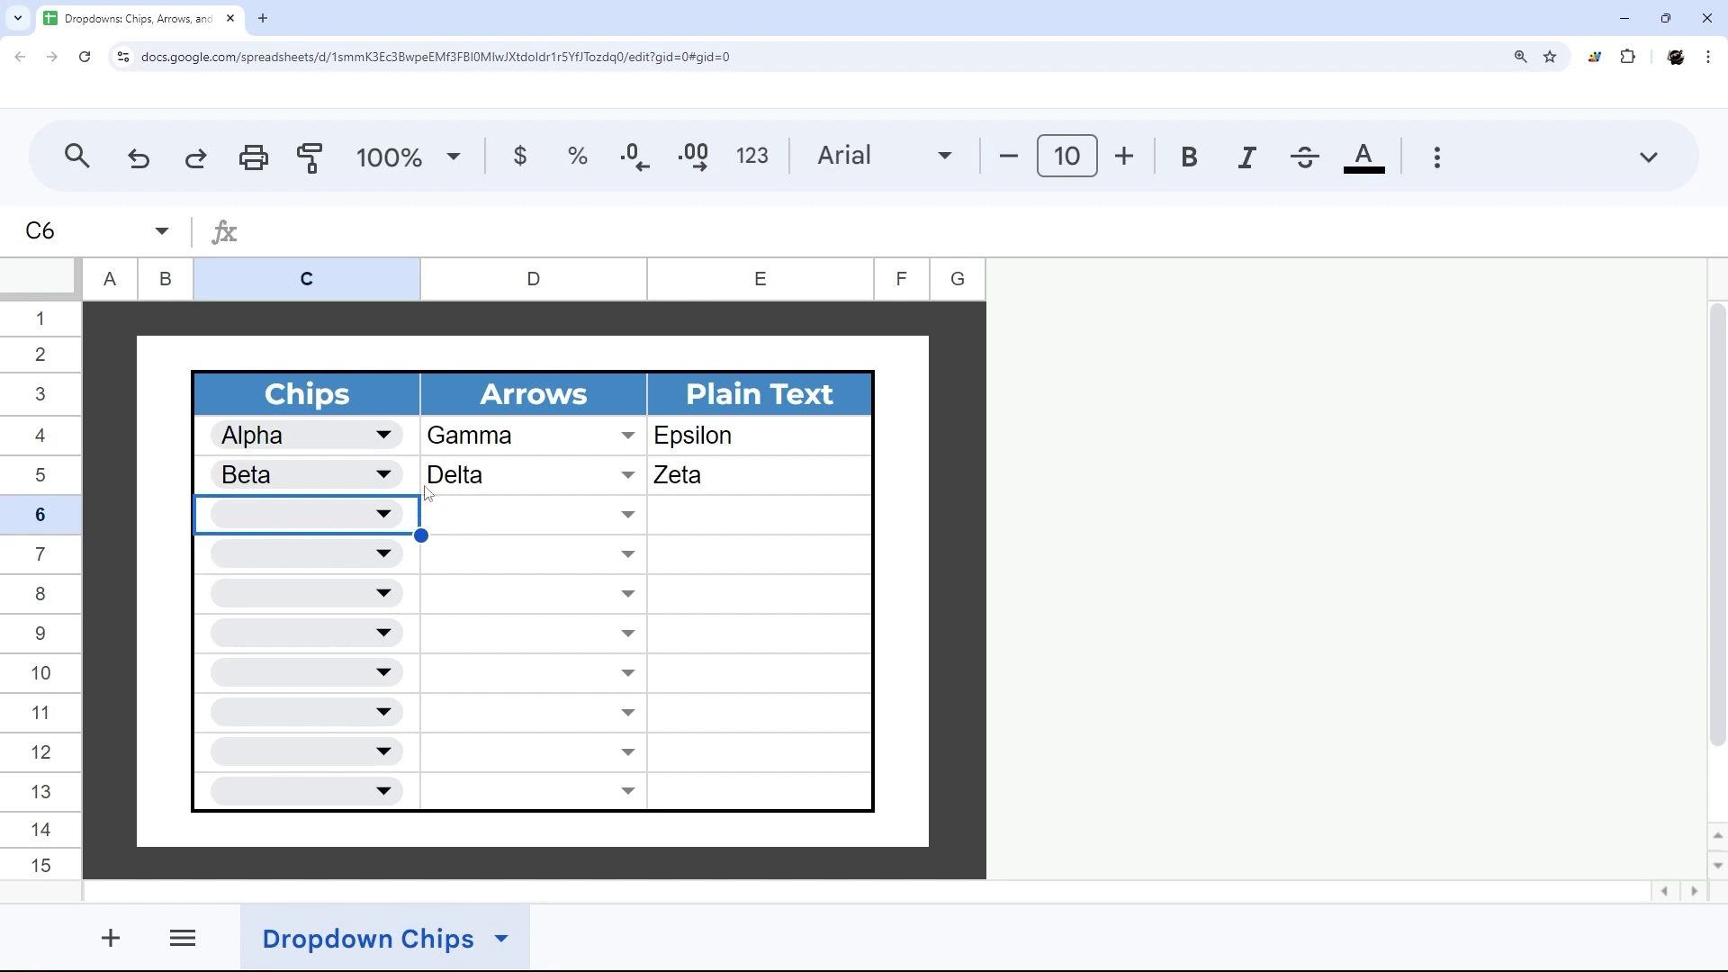
Clear C4:C13's values and dropdowns, check C4 and C5, then undo to restore the chips
drag(416, 438, 409, 799)
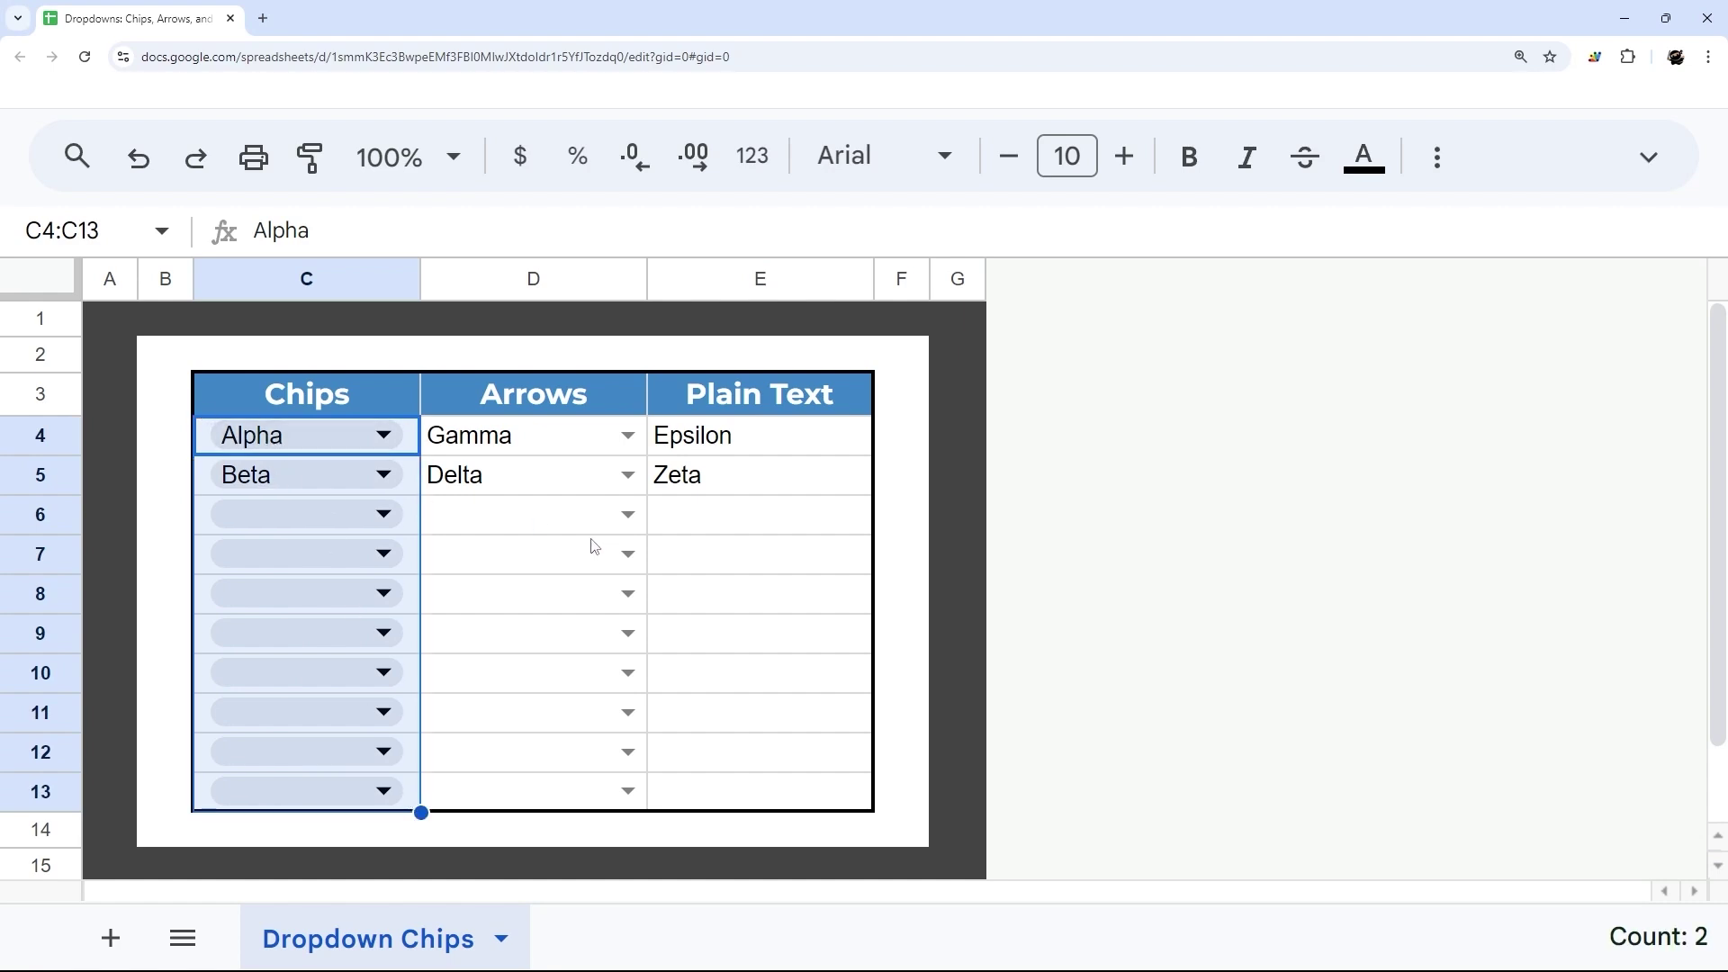
key(Delete)
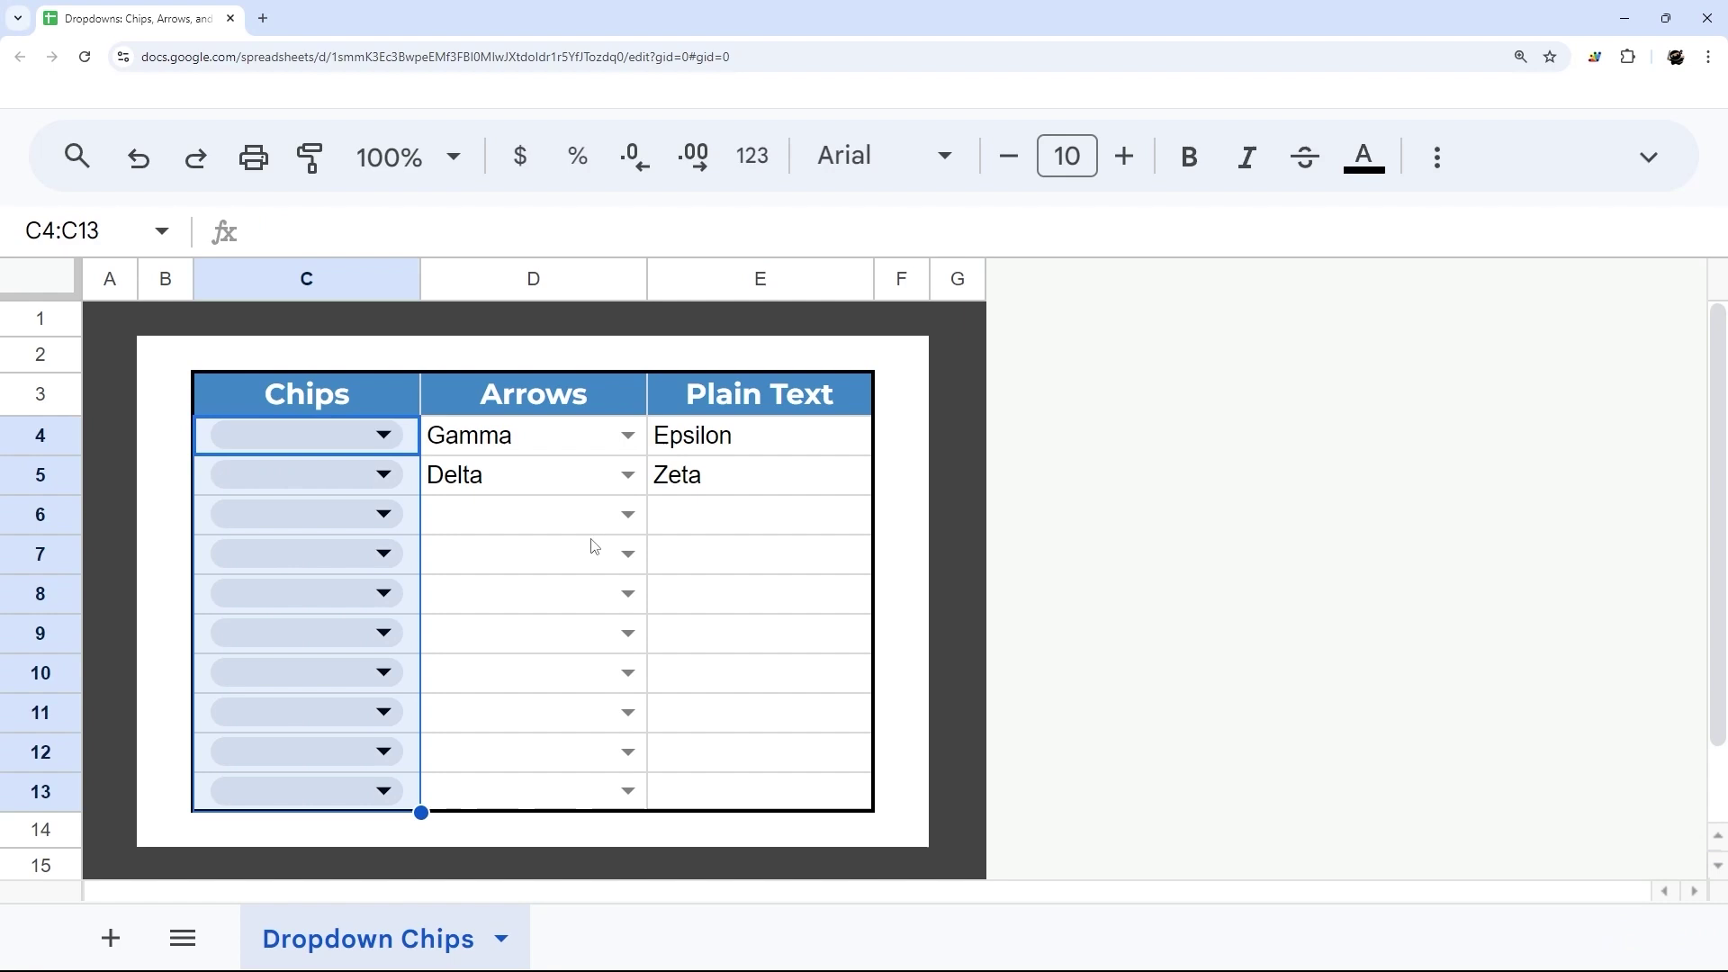
key(Delete)
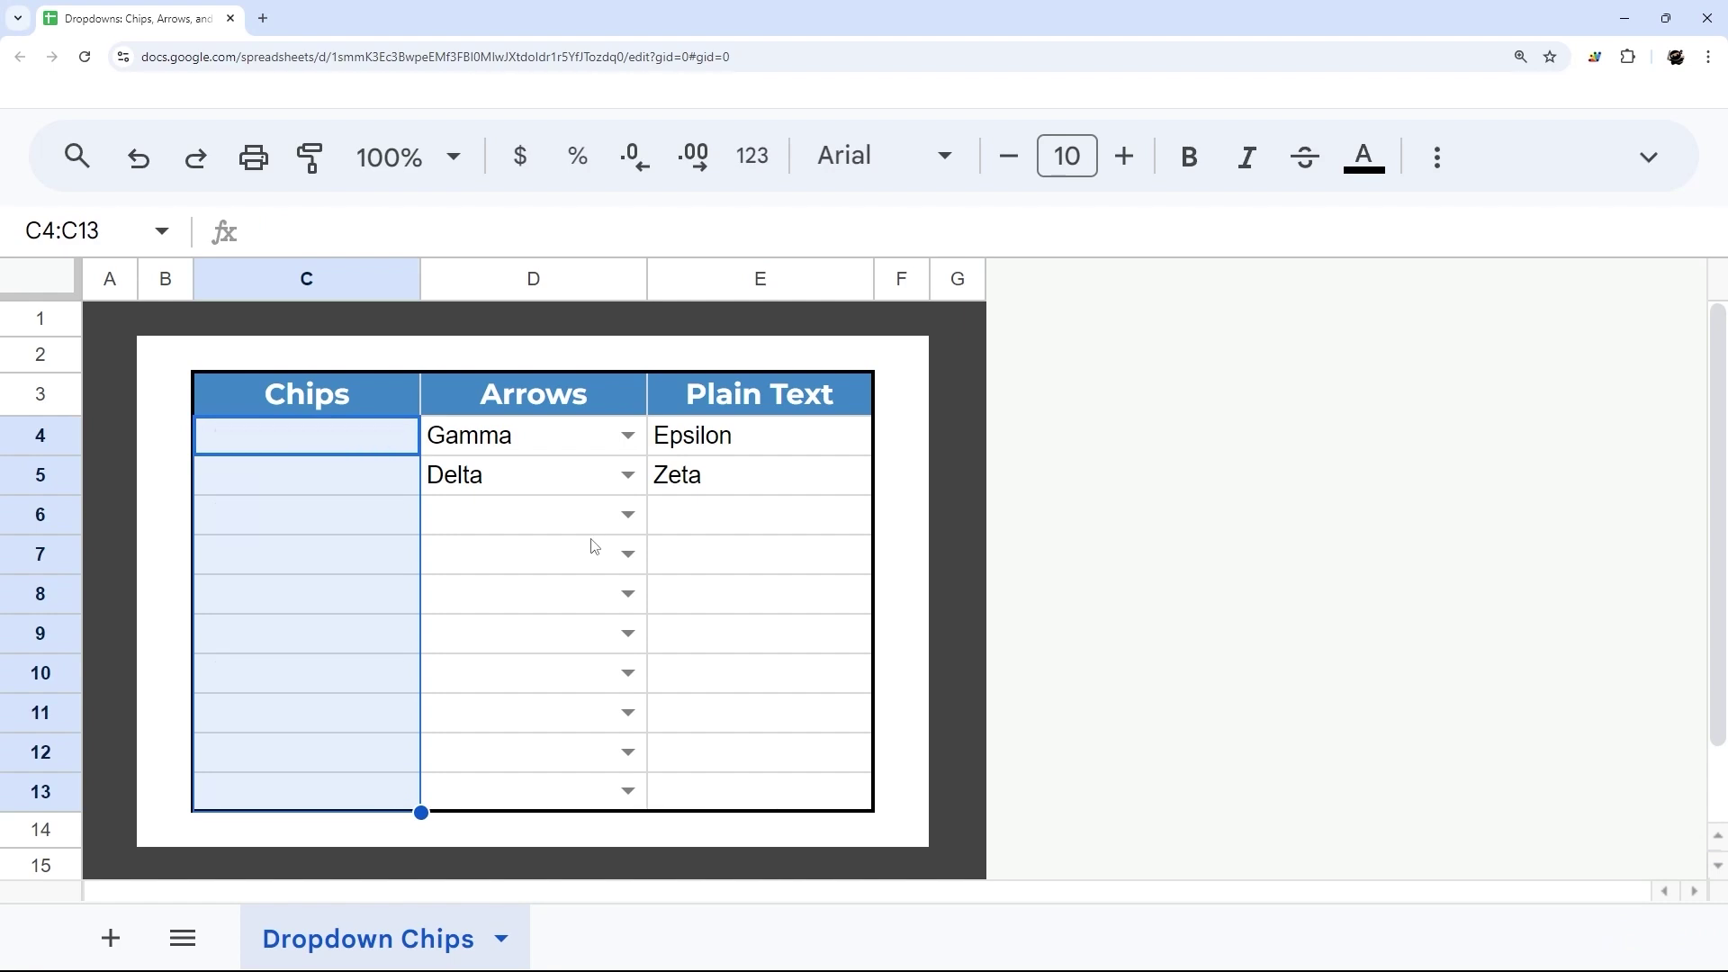
click(354, 443)
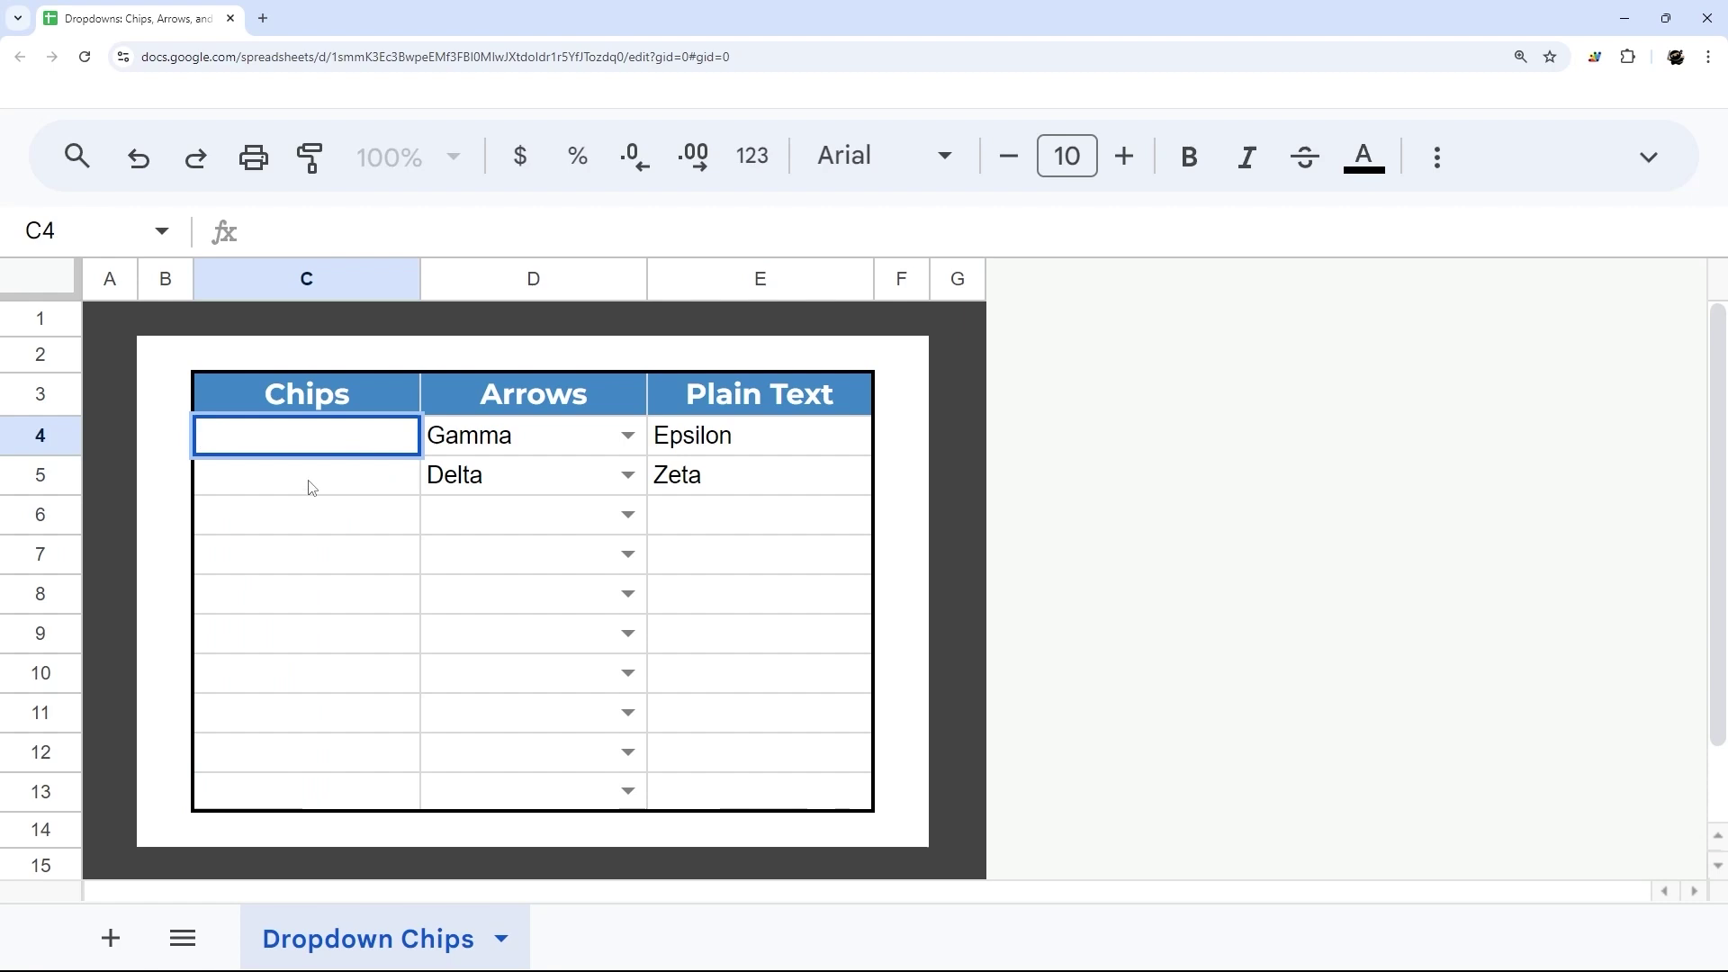
click(310, 484)
click(326, 447)
key(ctrl+z)
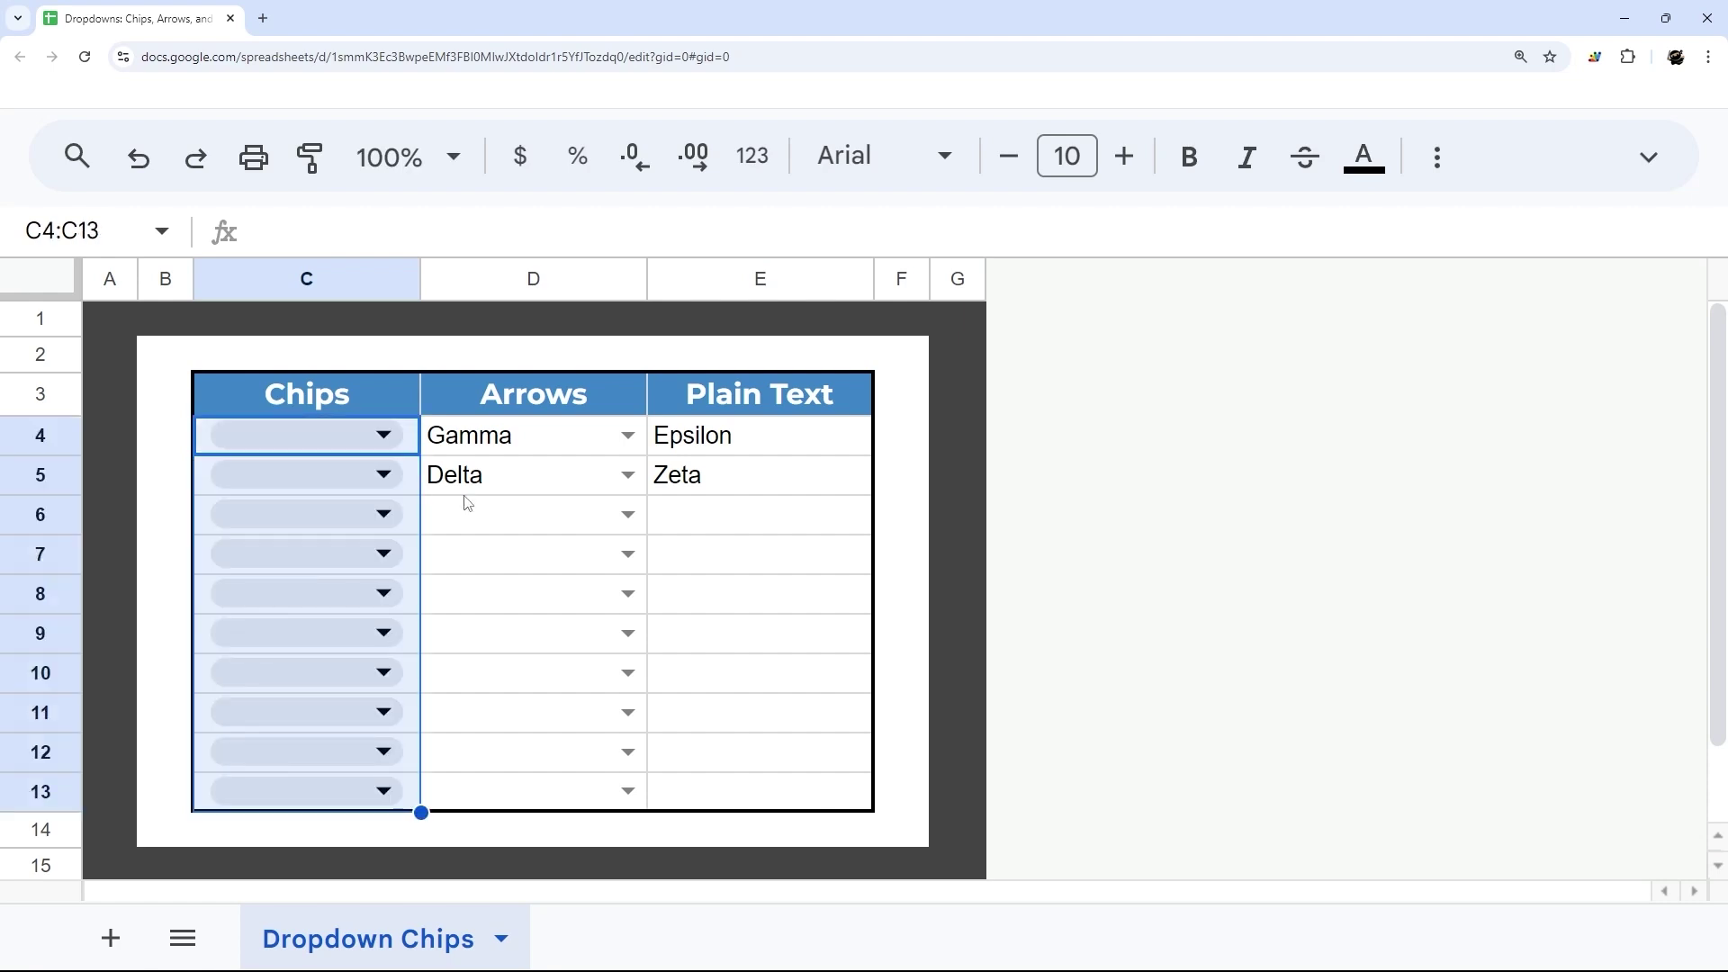
click(455, 499)
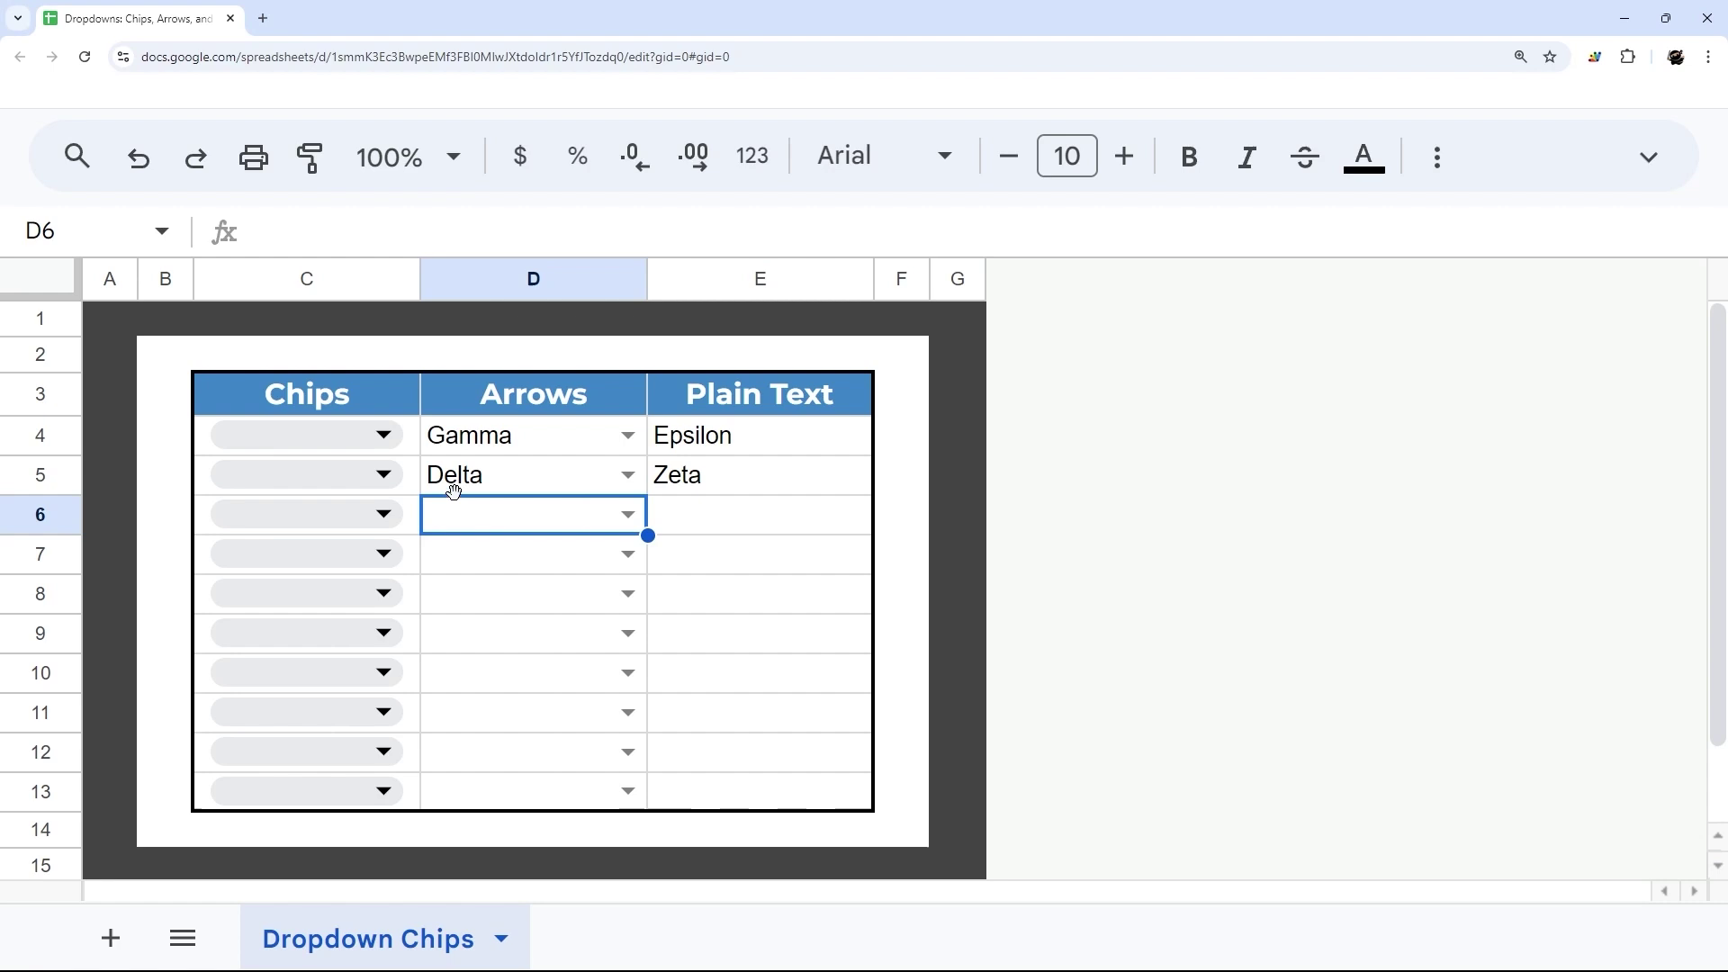
Pick Alpha for C4 and Beta for C5 from the chip dropdowns
drag(419, 446, 404, 787)
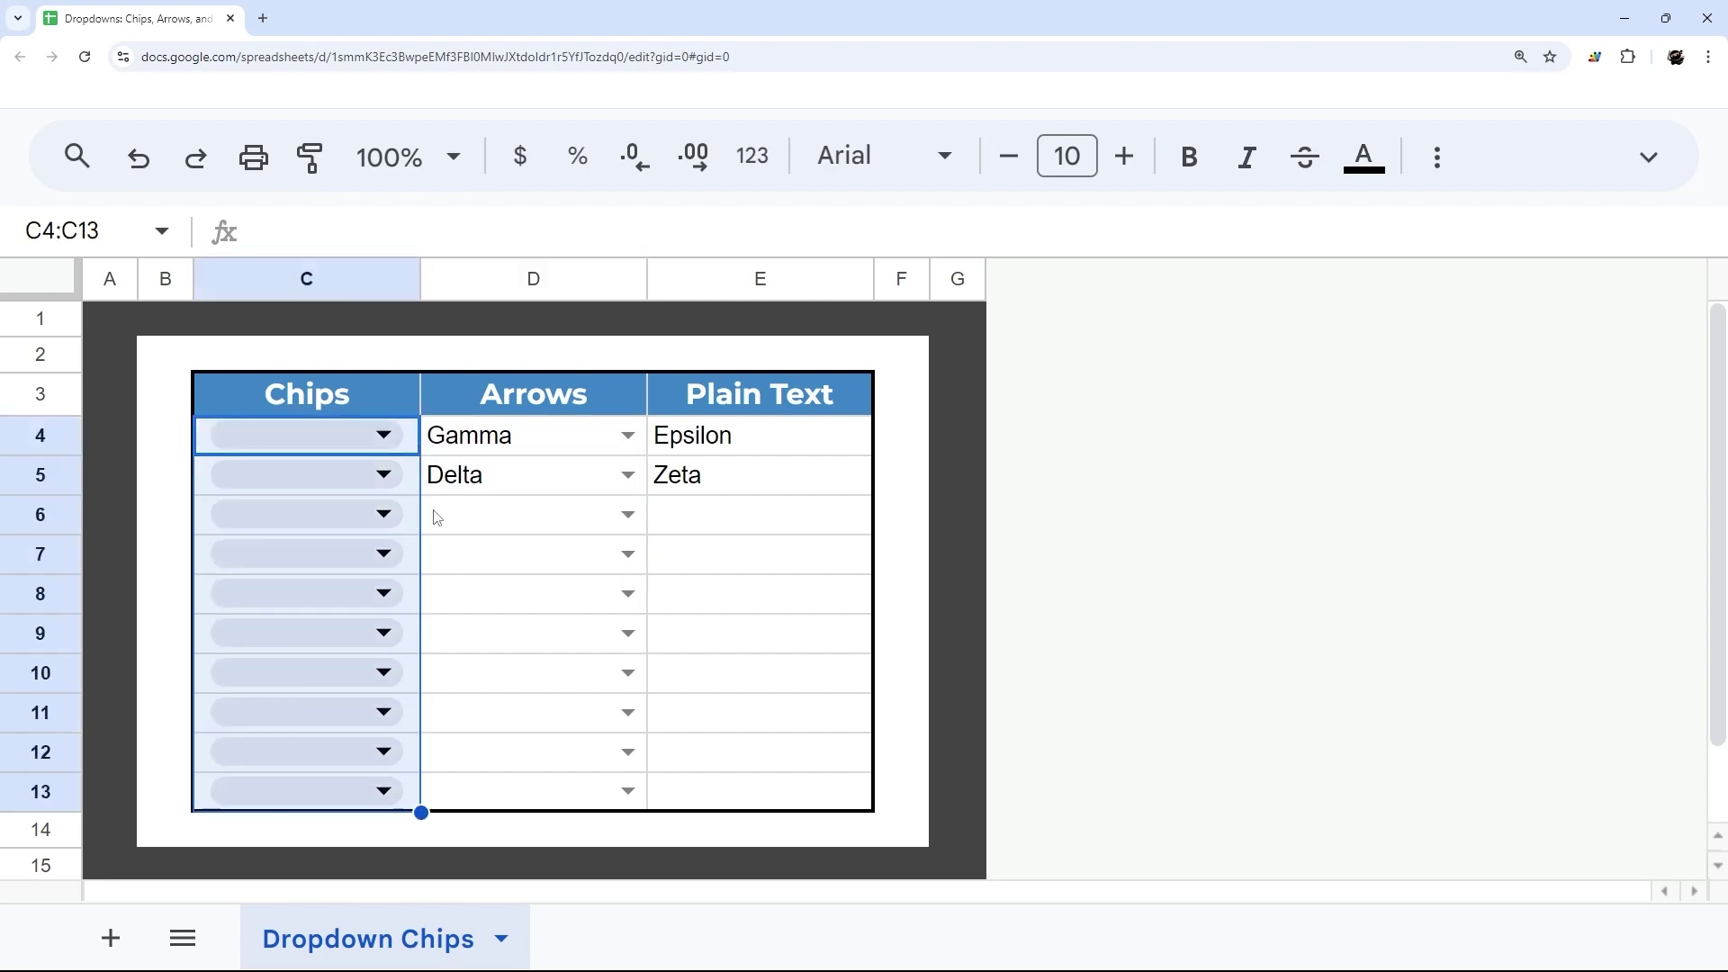
click(396, 434)
click(289, 505)
click(396, 466)
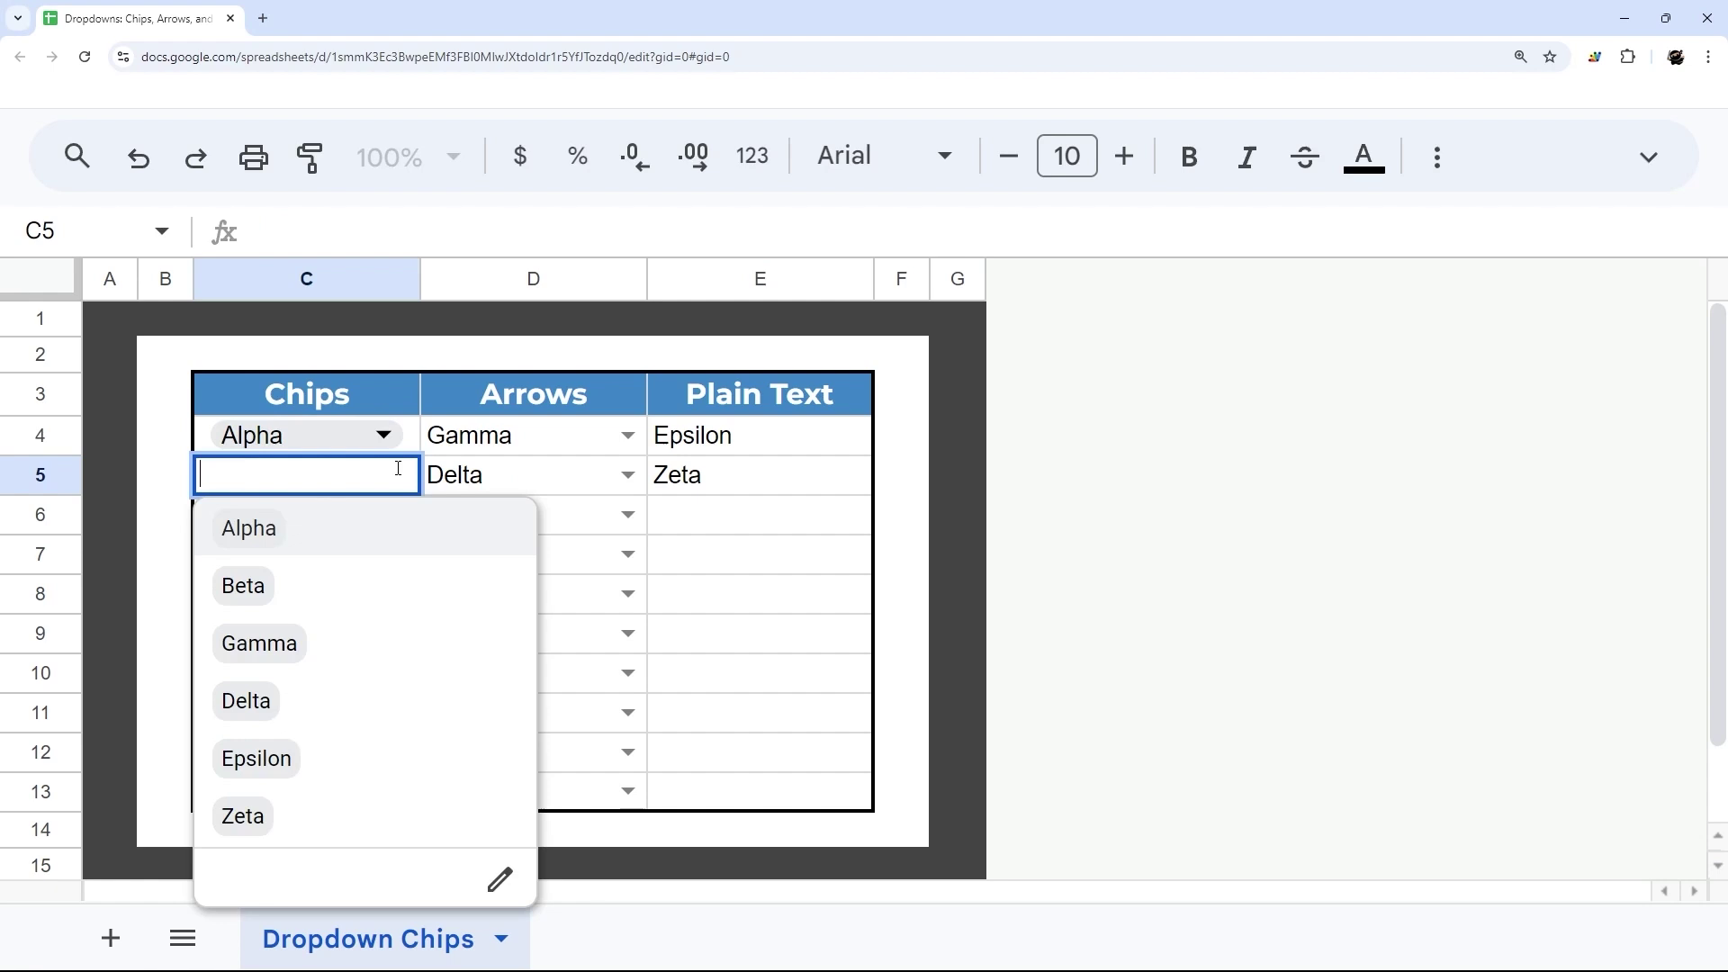
click(261, 587)
drag(571, 443, 558, 812)
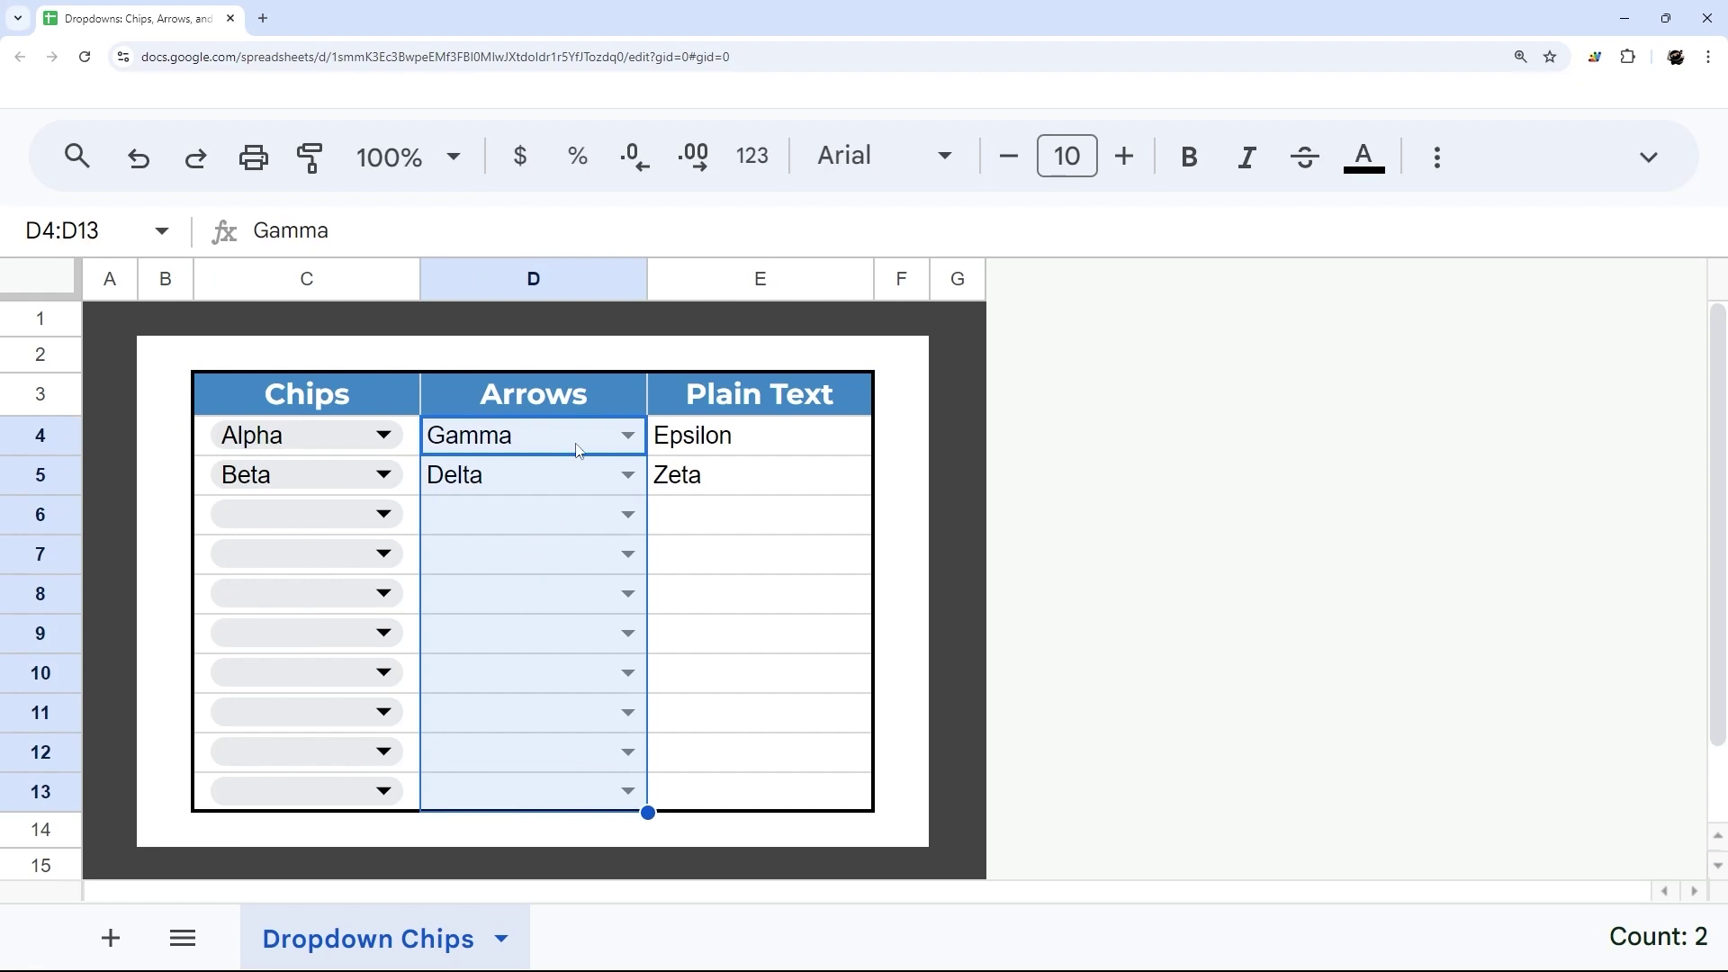
Select the table body C4:E13, then enter Alpha in empty cell D14 below it
drag(409, 441, 576, 441)
drag(706, 465, 717, 798)
scroll(348, 686, down, 1)
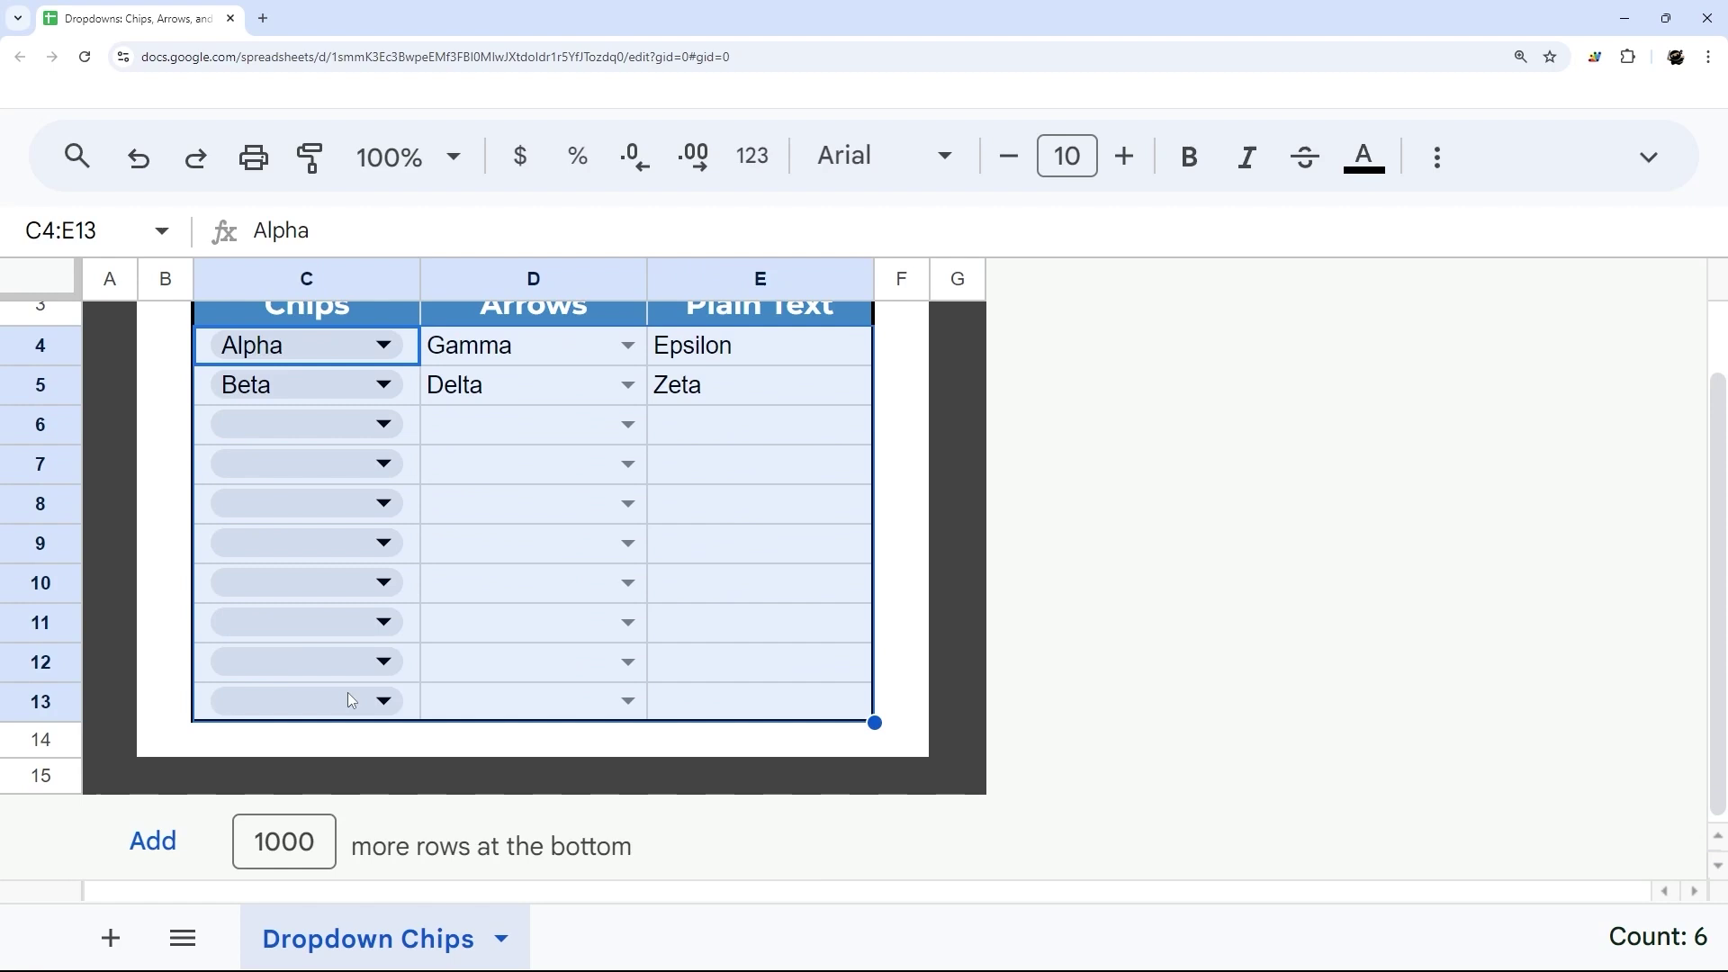
click(486, 757)
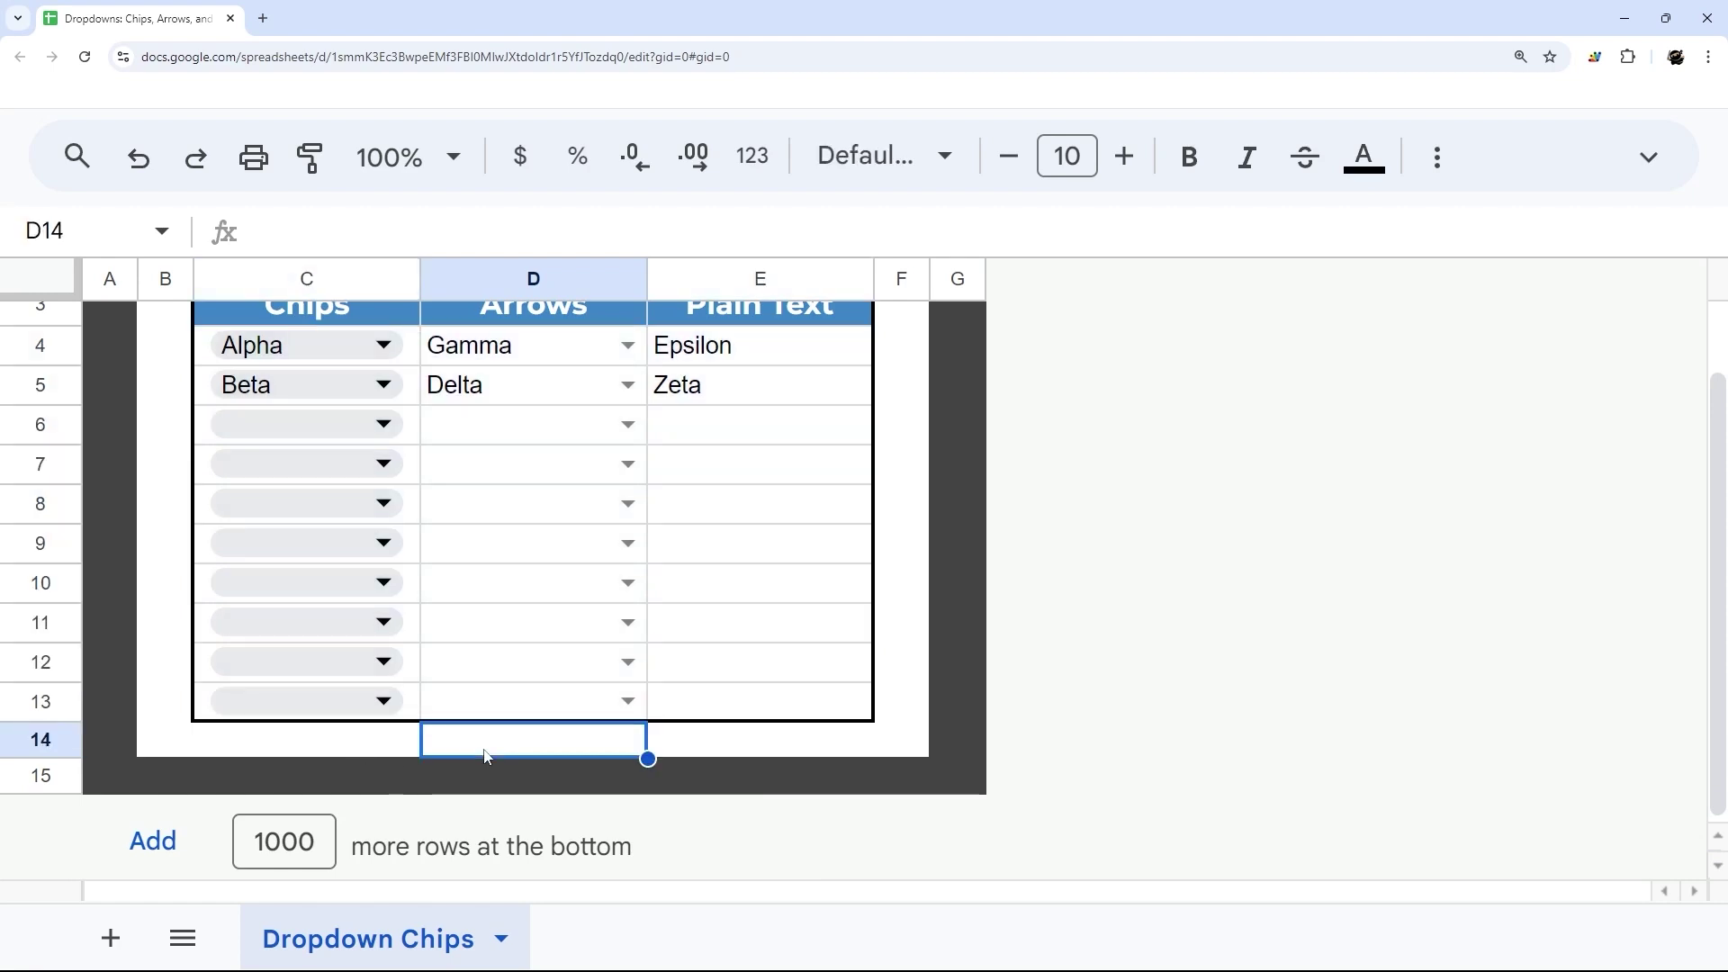
text(Alpha)
key(Return)
click(486, 754)
scroll(693, 729, up, 1)
Copy Alpha from D14 over D4's dropdown, inspect the pasted value, then undo it
right_click(491, 821)
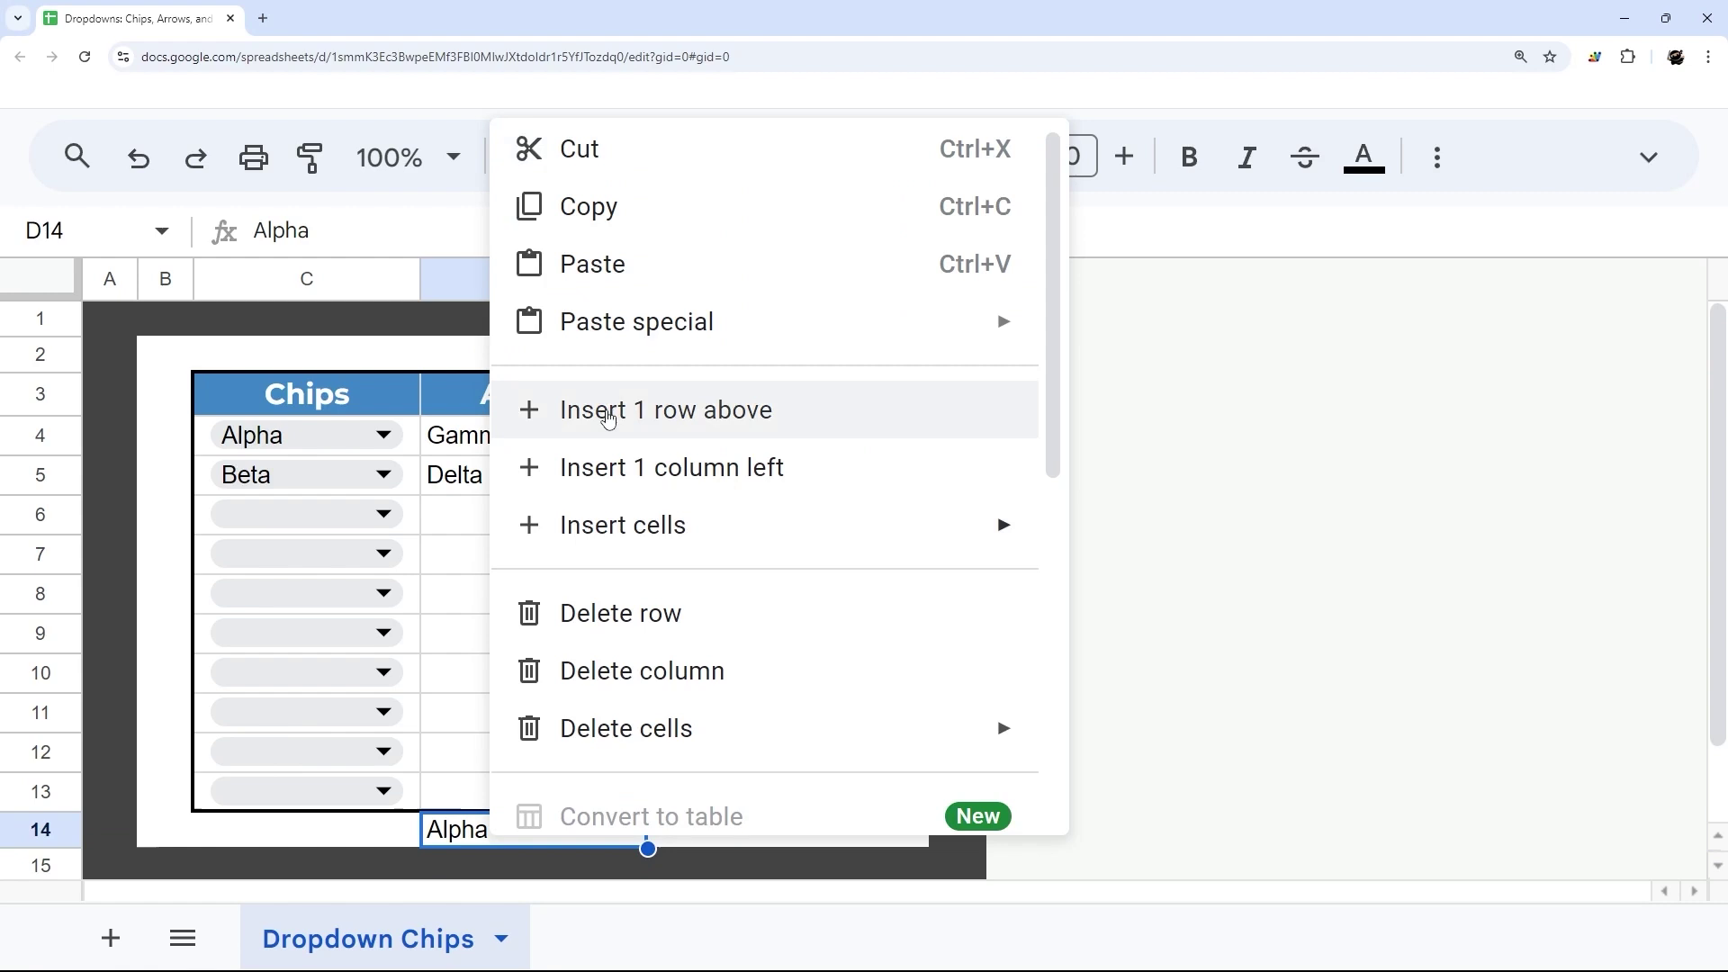
click(616, 221)
right_click(549, 440)
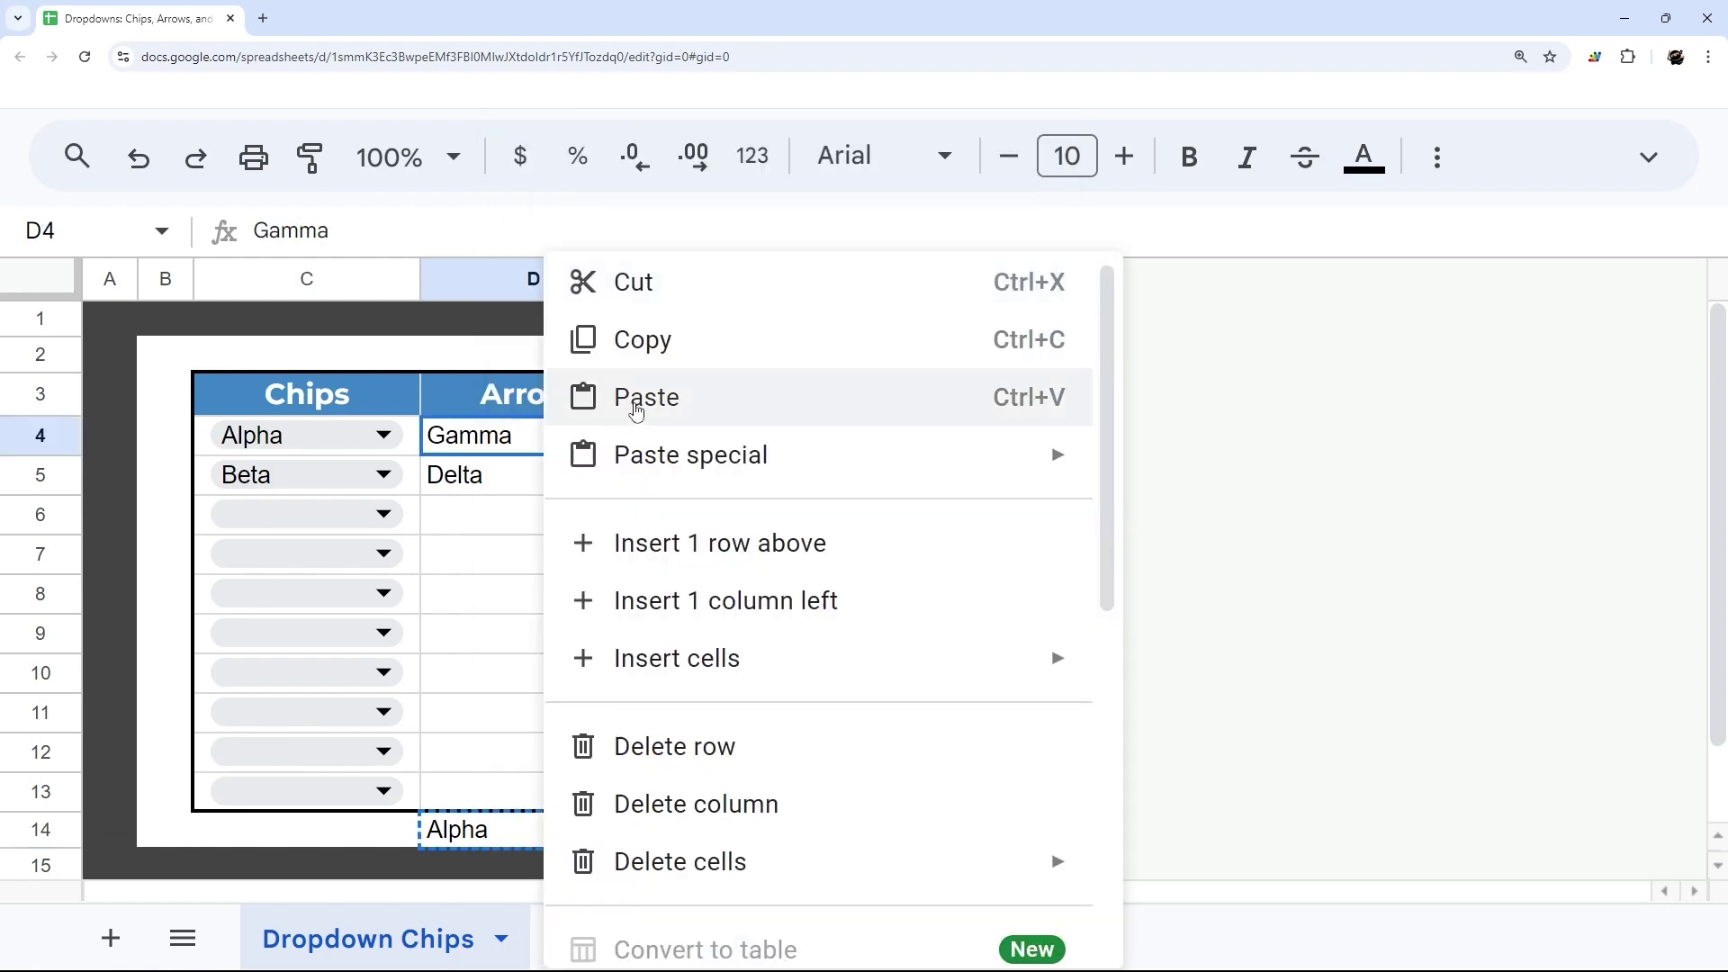
click(636, 399)
click(957, 592)
click(567, 446)
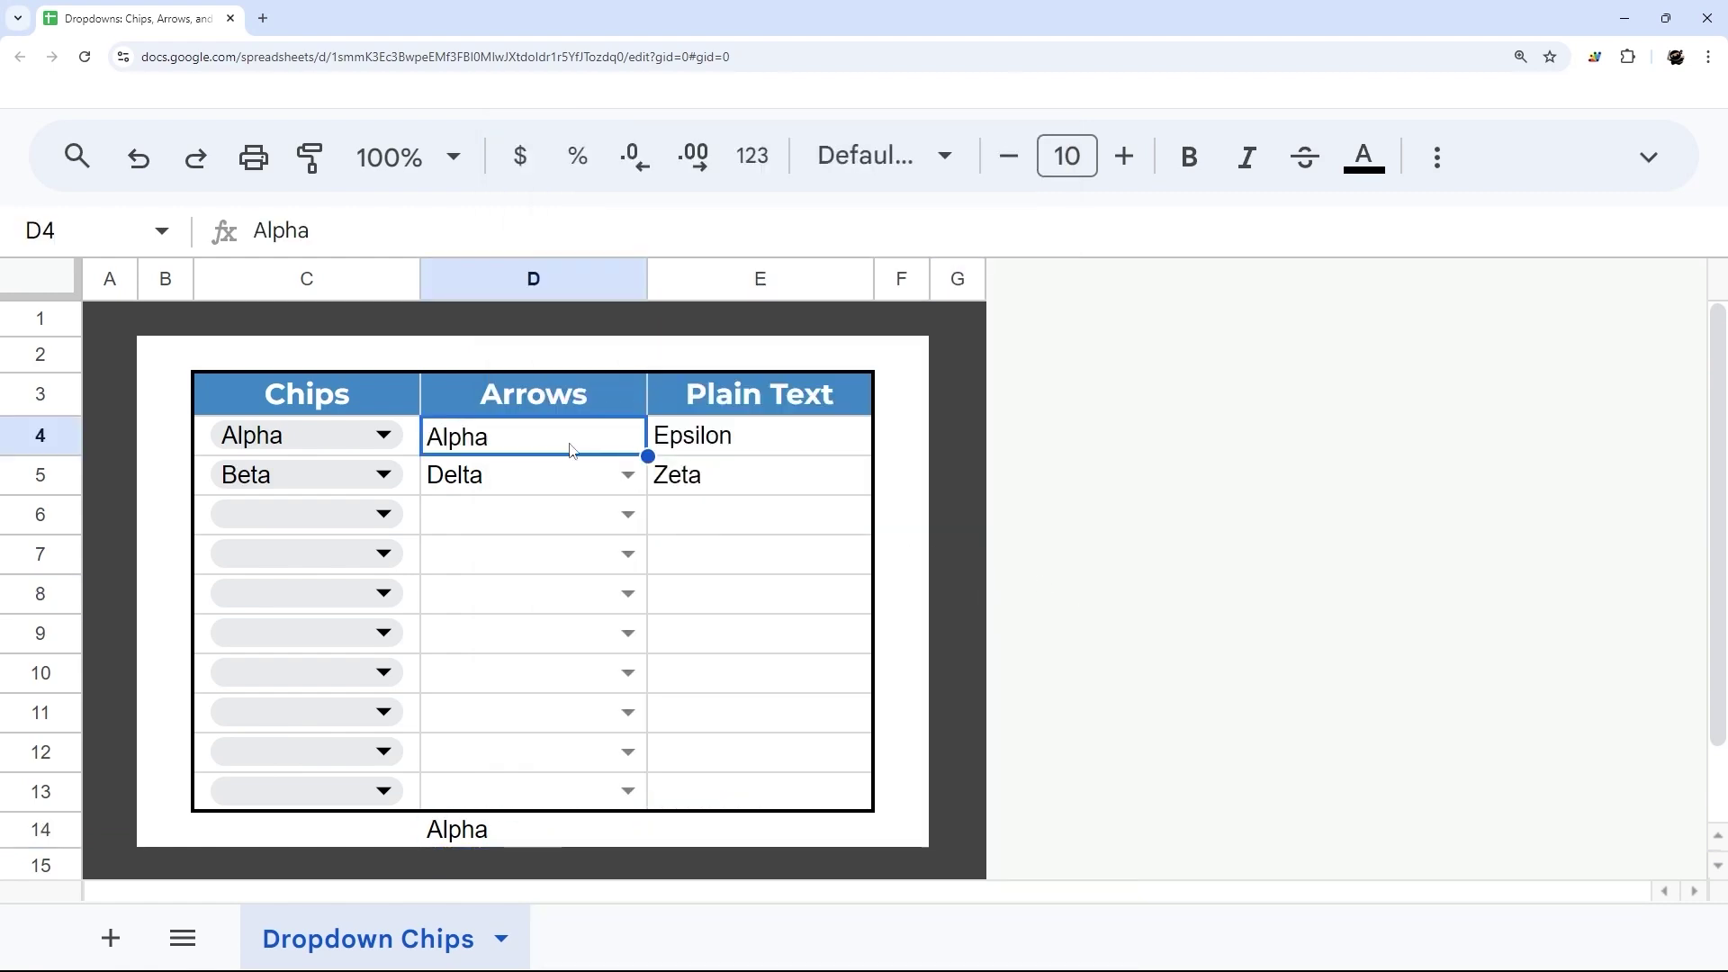
double_click(571, 450)
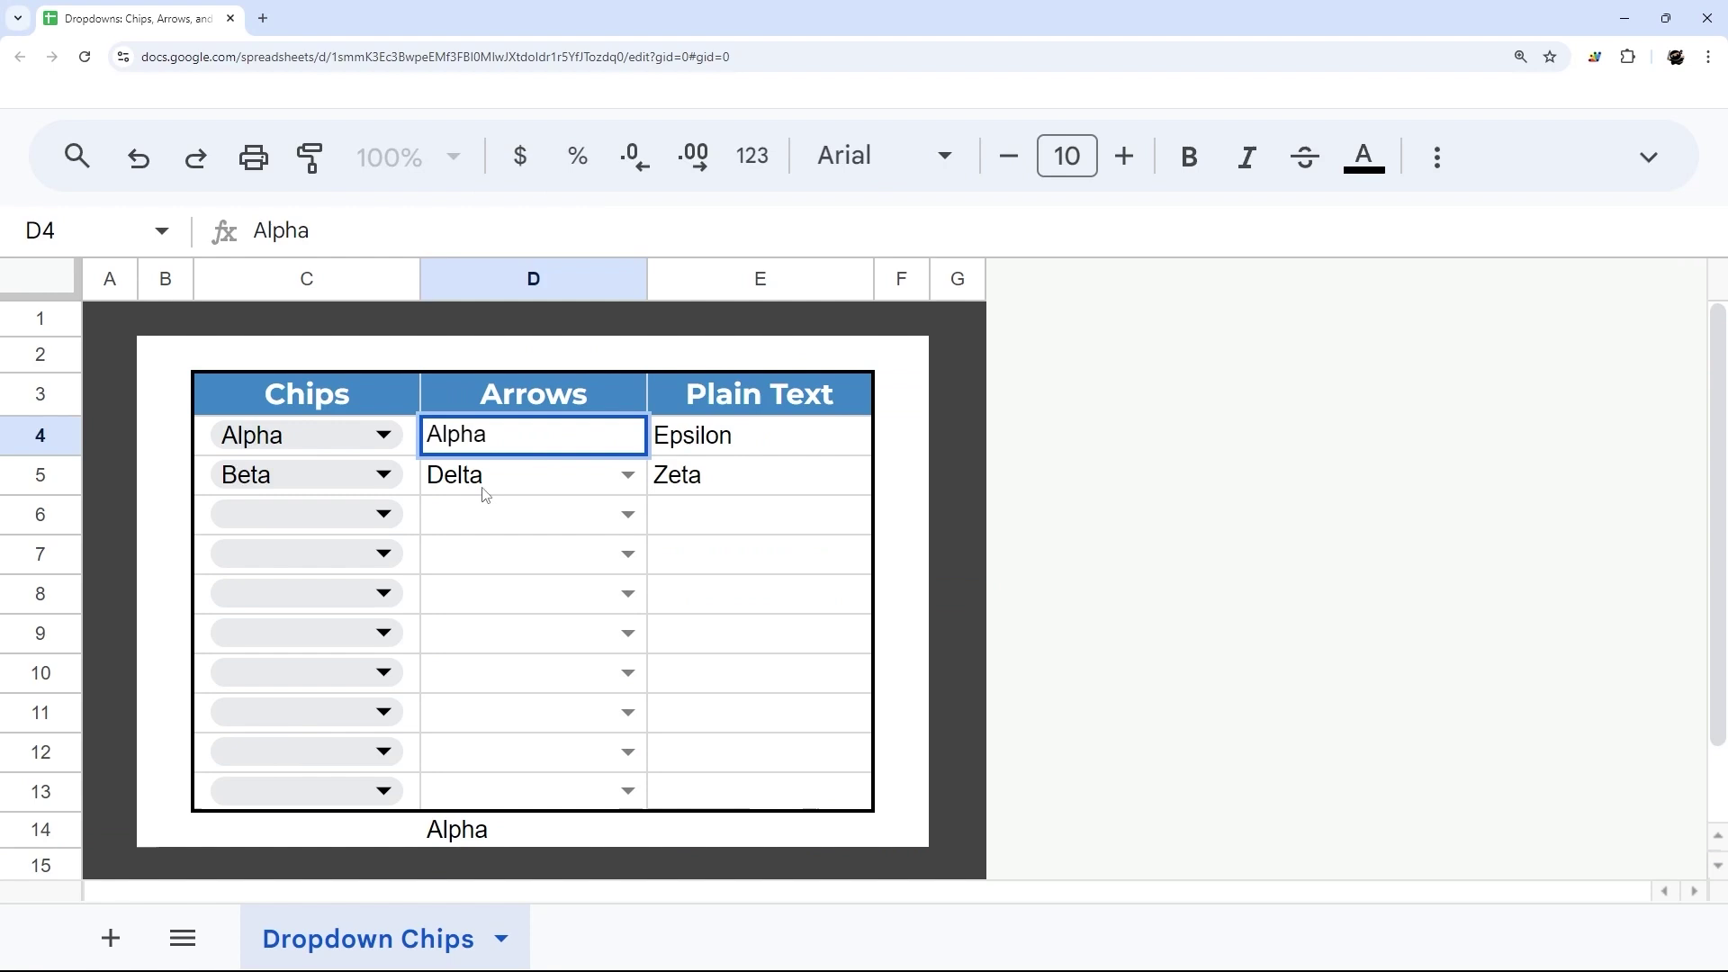
click(571, 563)
key(ctrl+z)
key(ctrl+z)
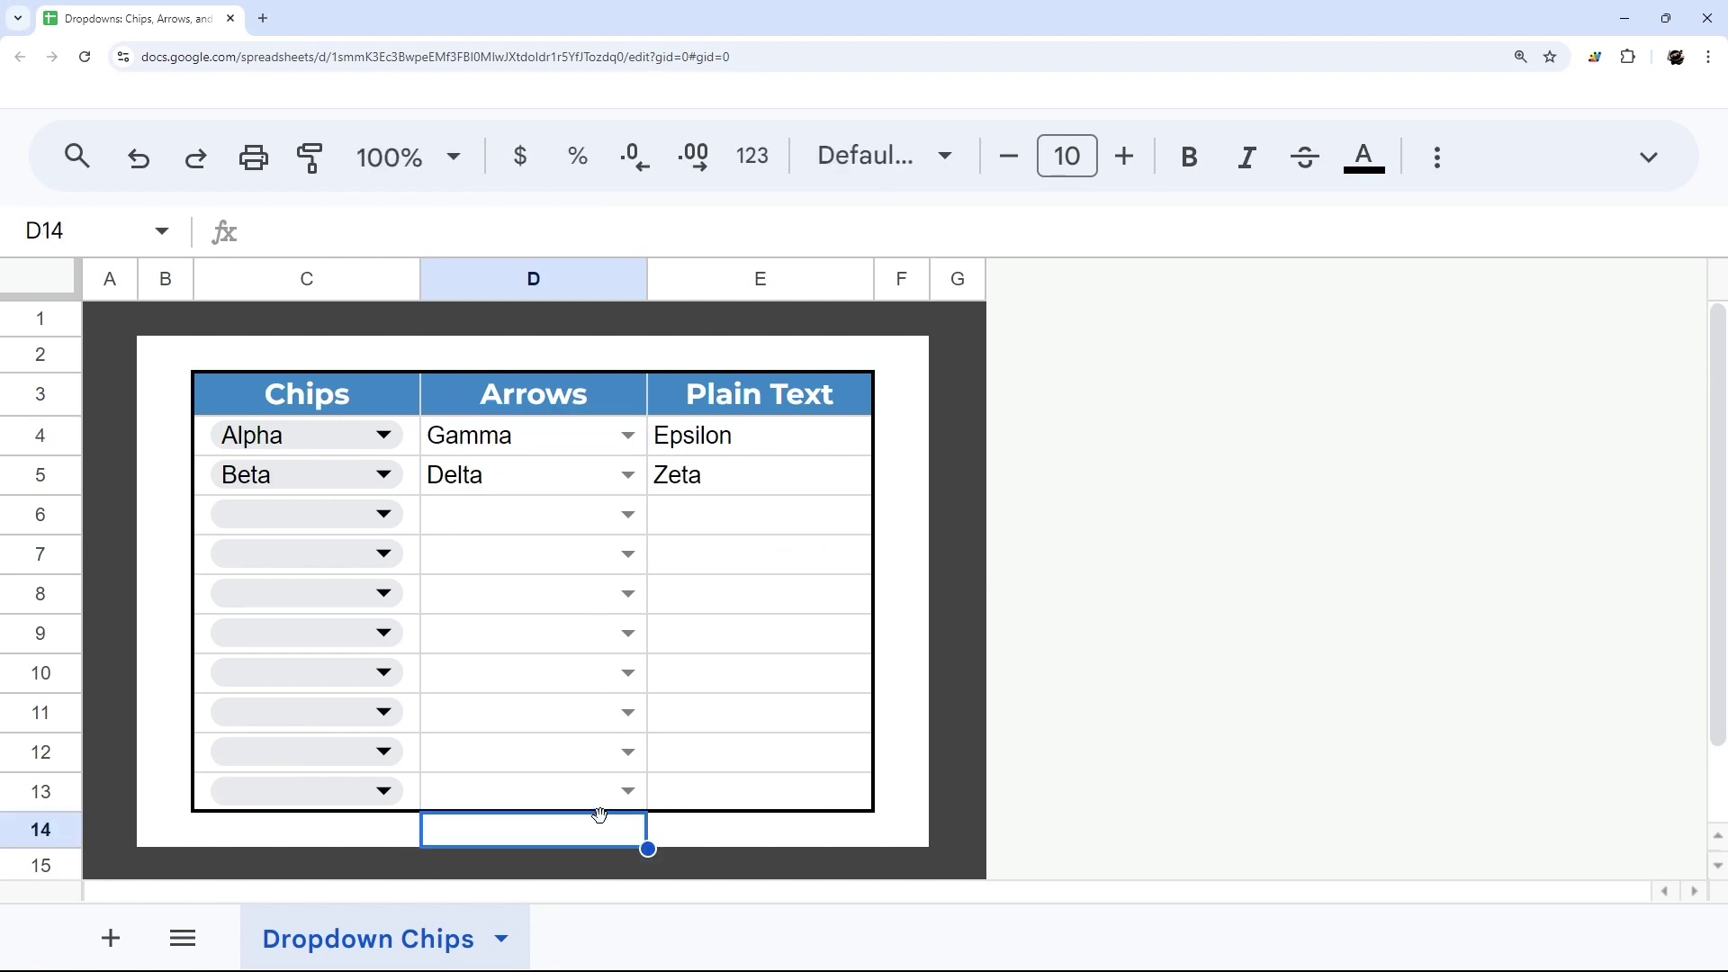
click(723, 837)
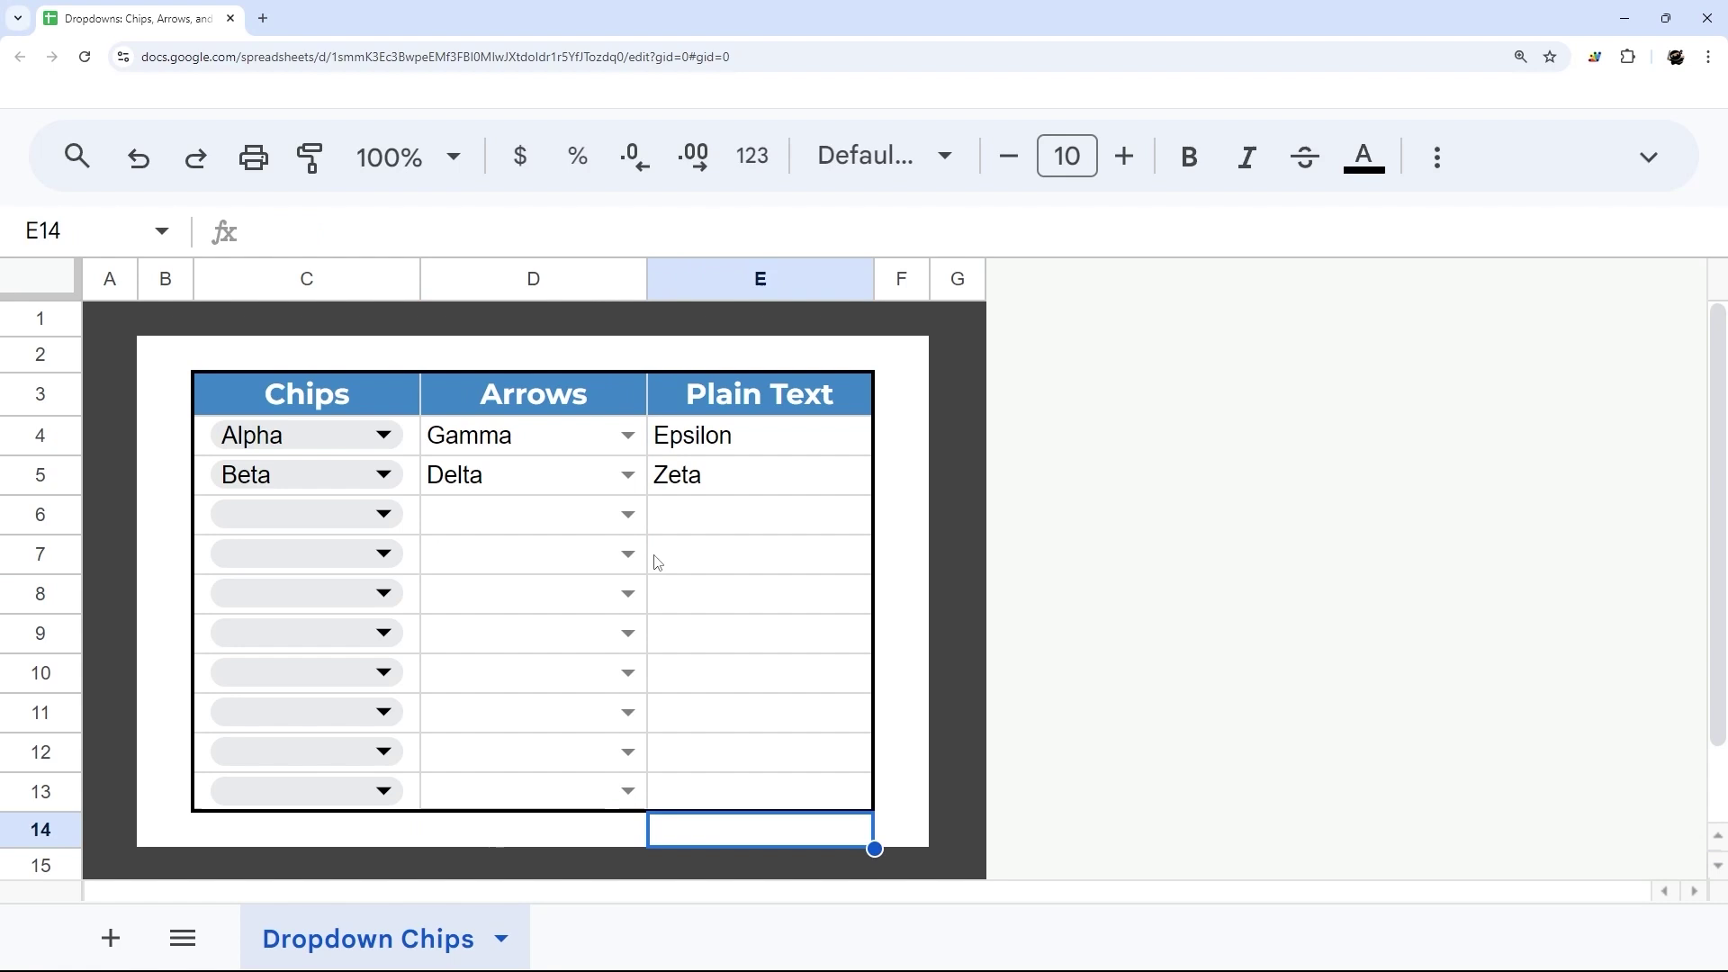
Inspect the arrow dropdowns in D4 (Gamma) and D5 (Delta), and cancel typing 'A' in D6
click(552, 448)
click(618, 447)
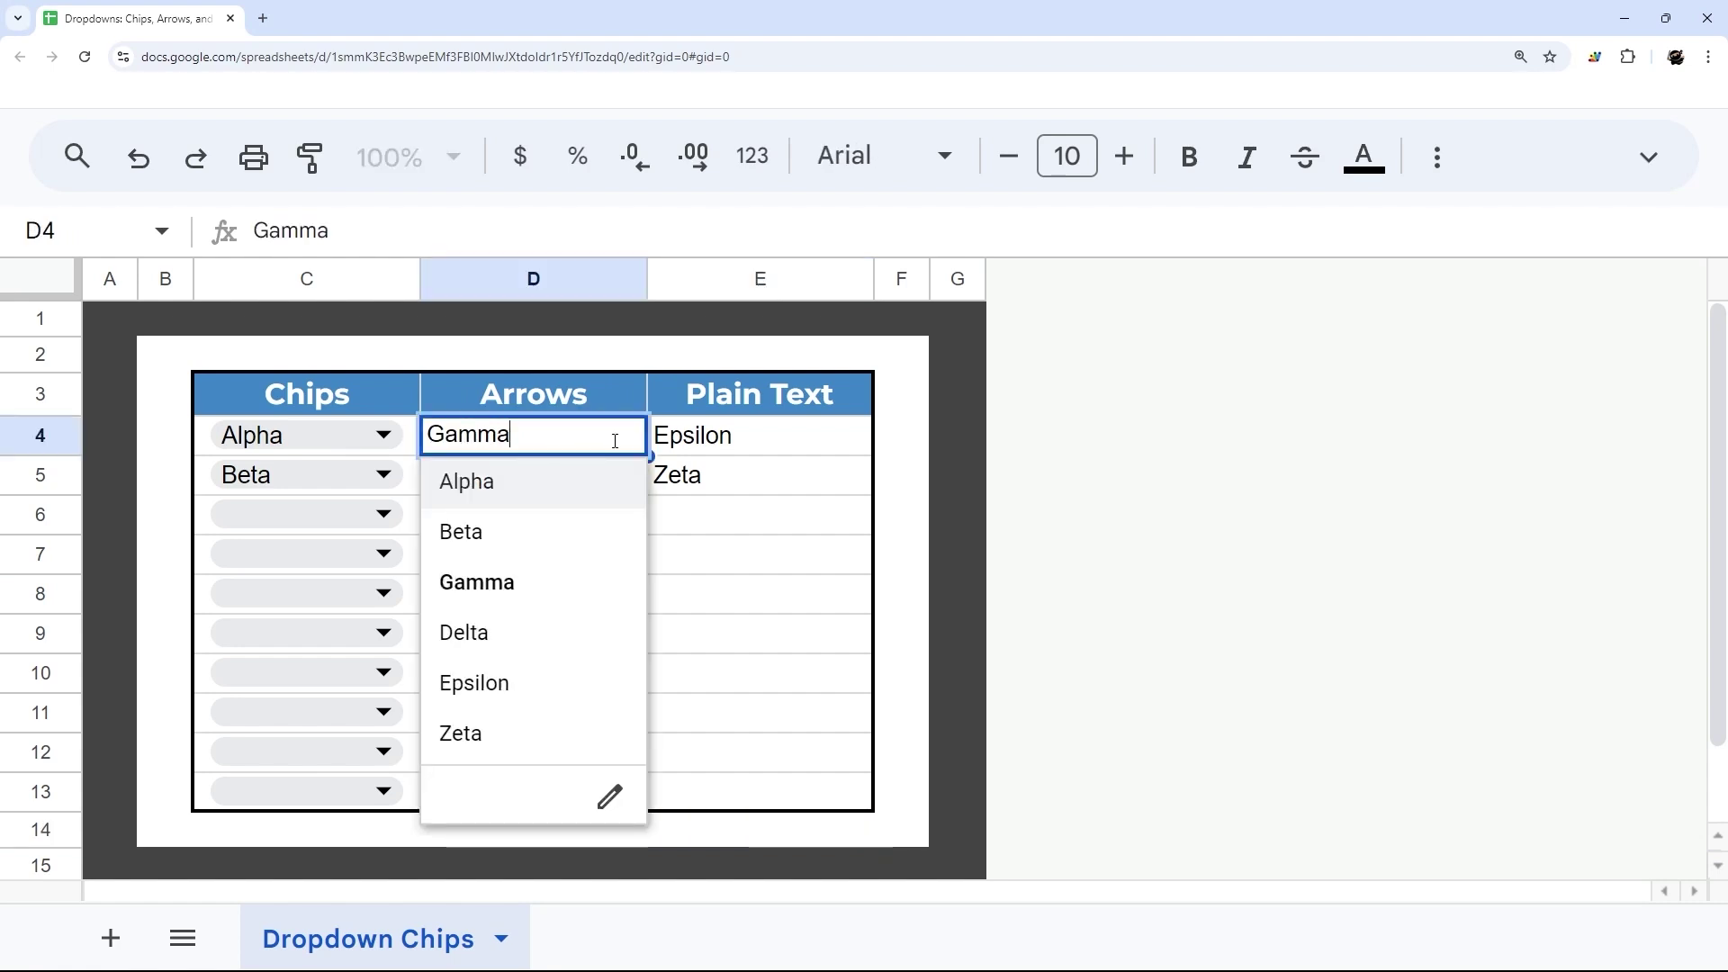
click(839, 627)
click(496, 485)
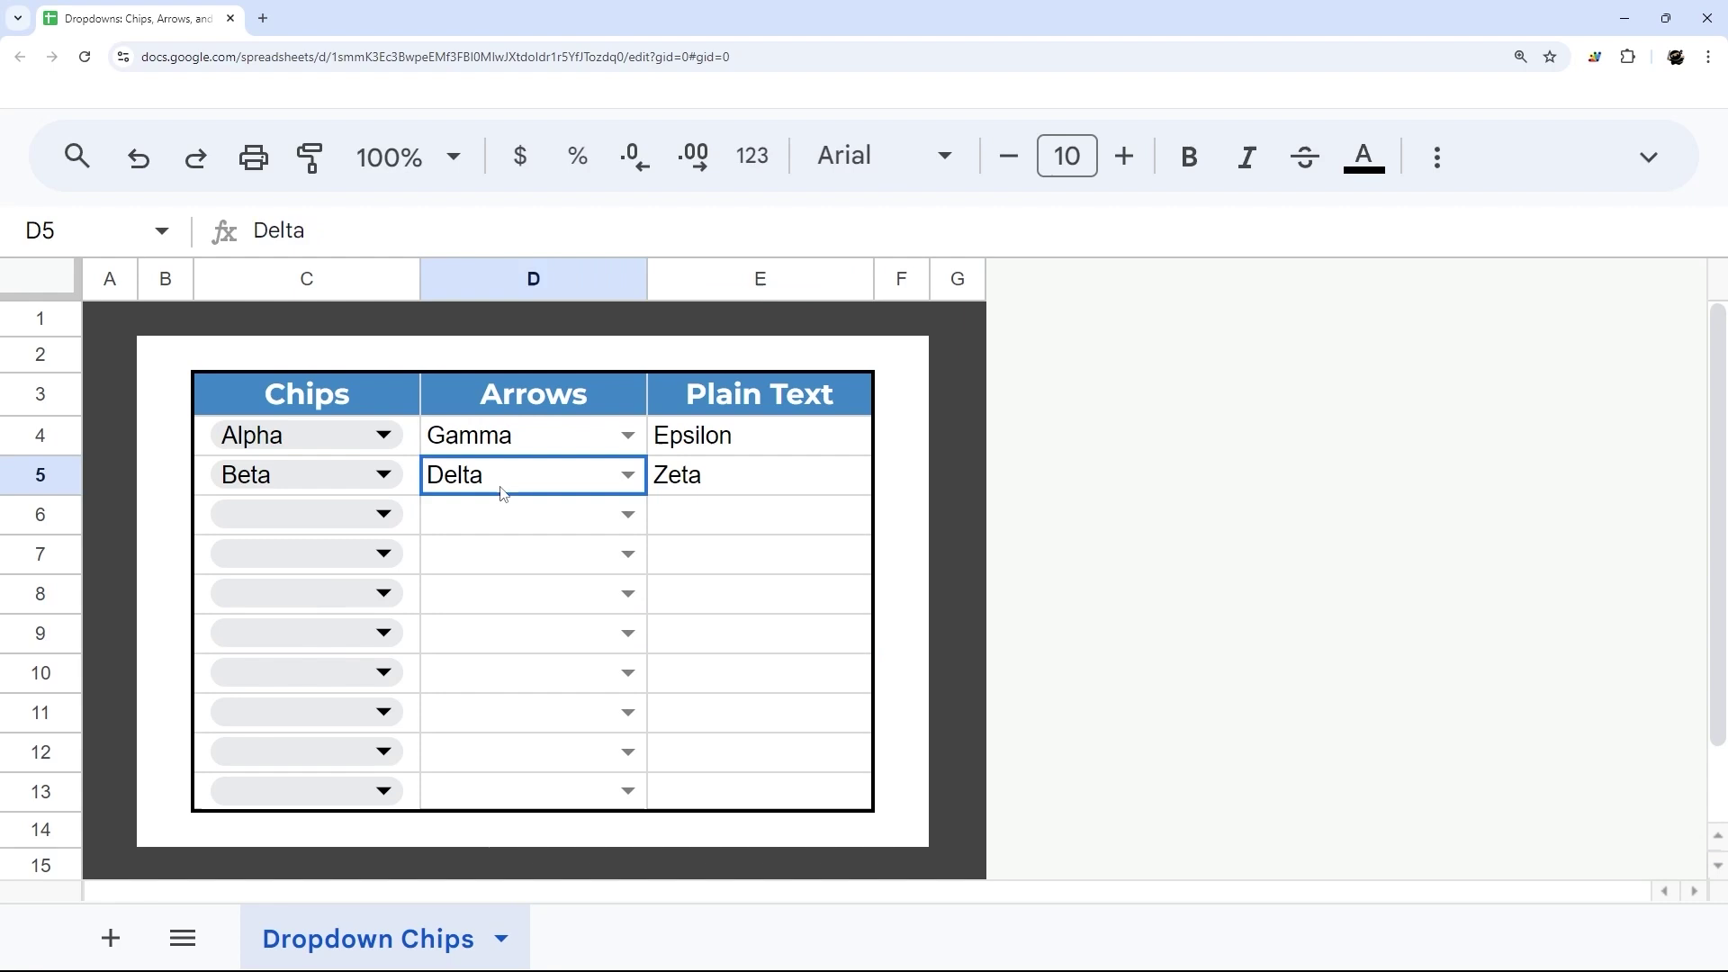
click(520, 526)
text(A)
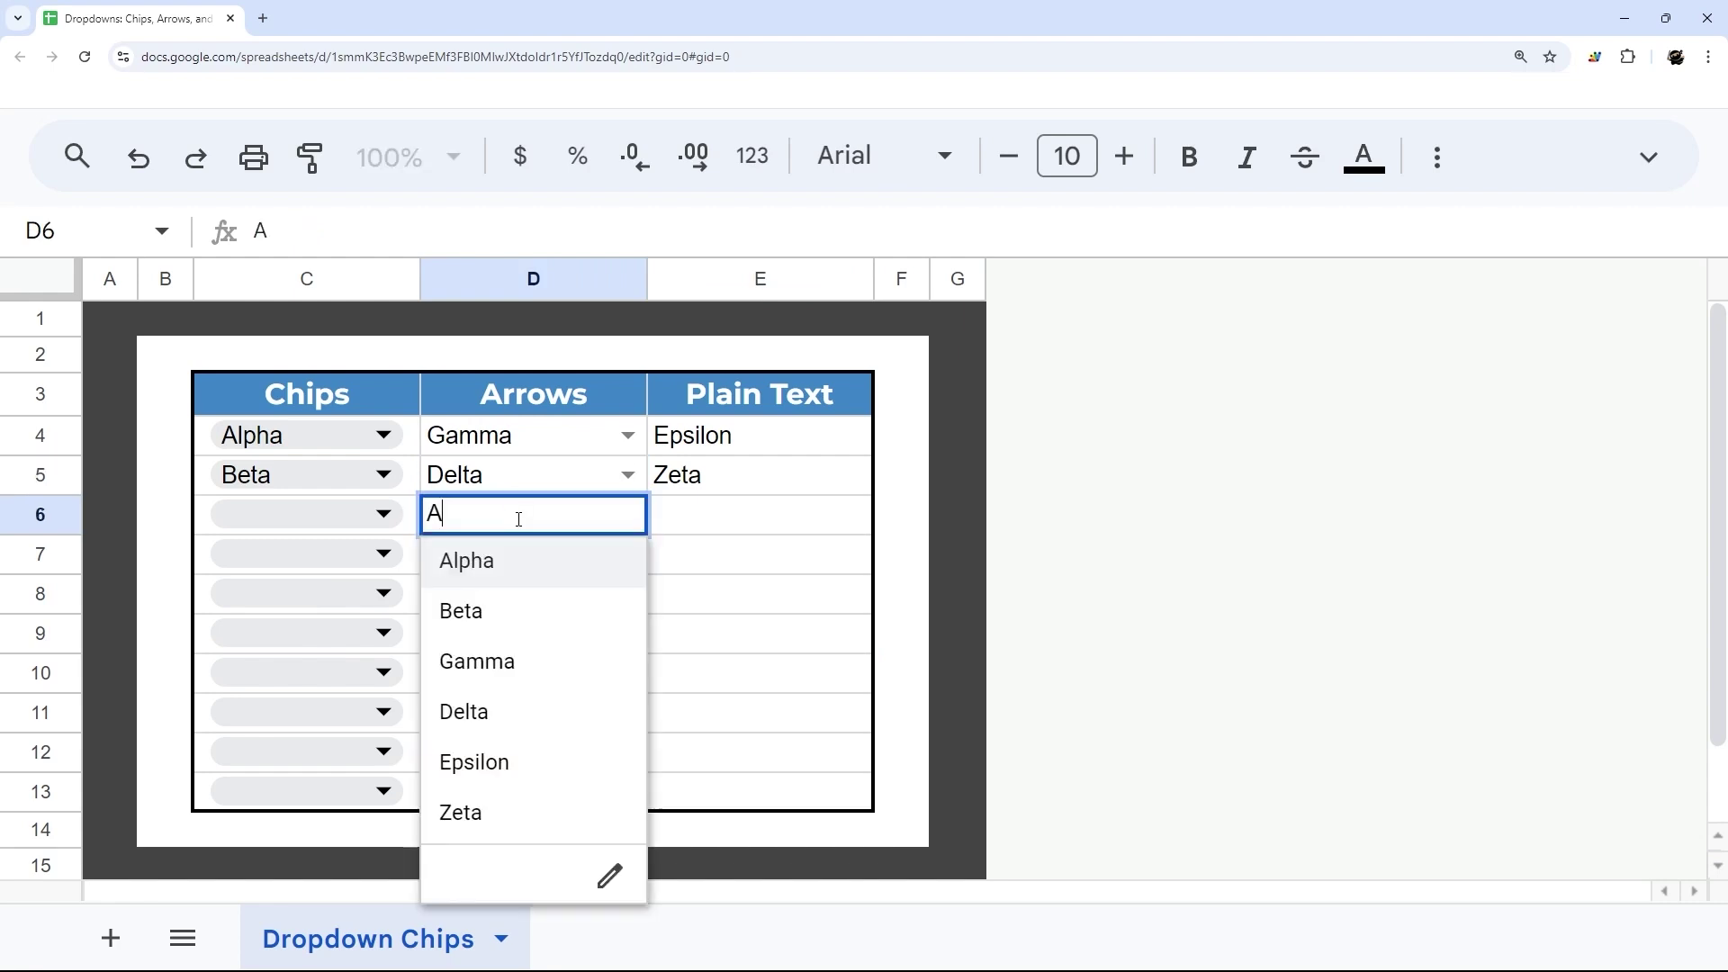
key(Escape)
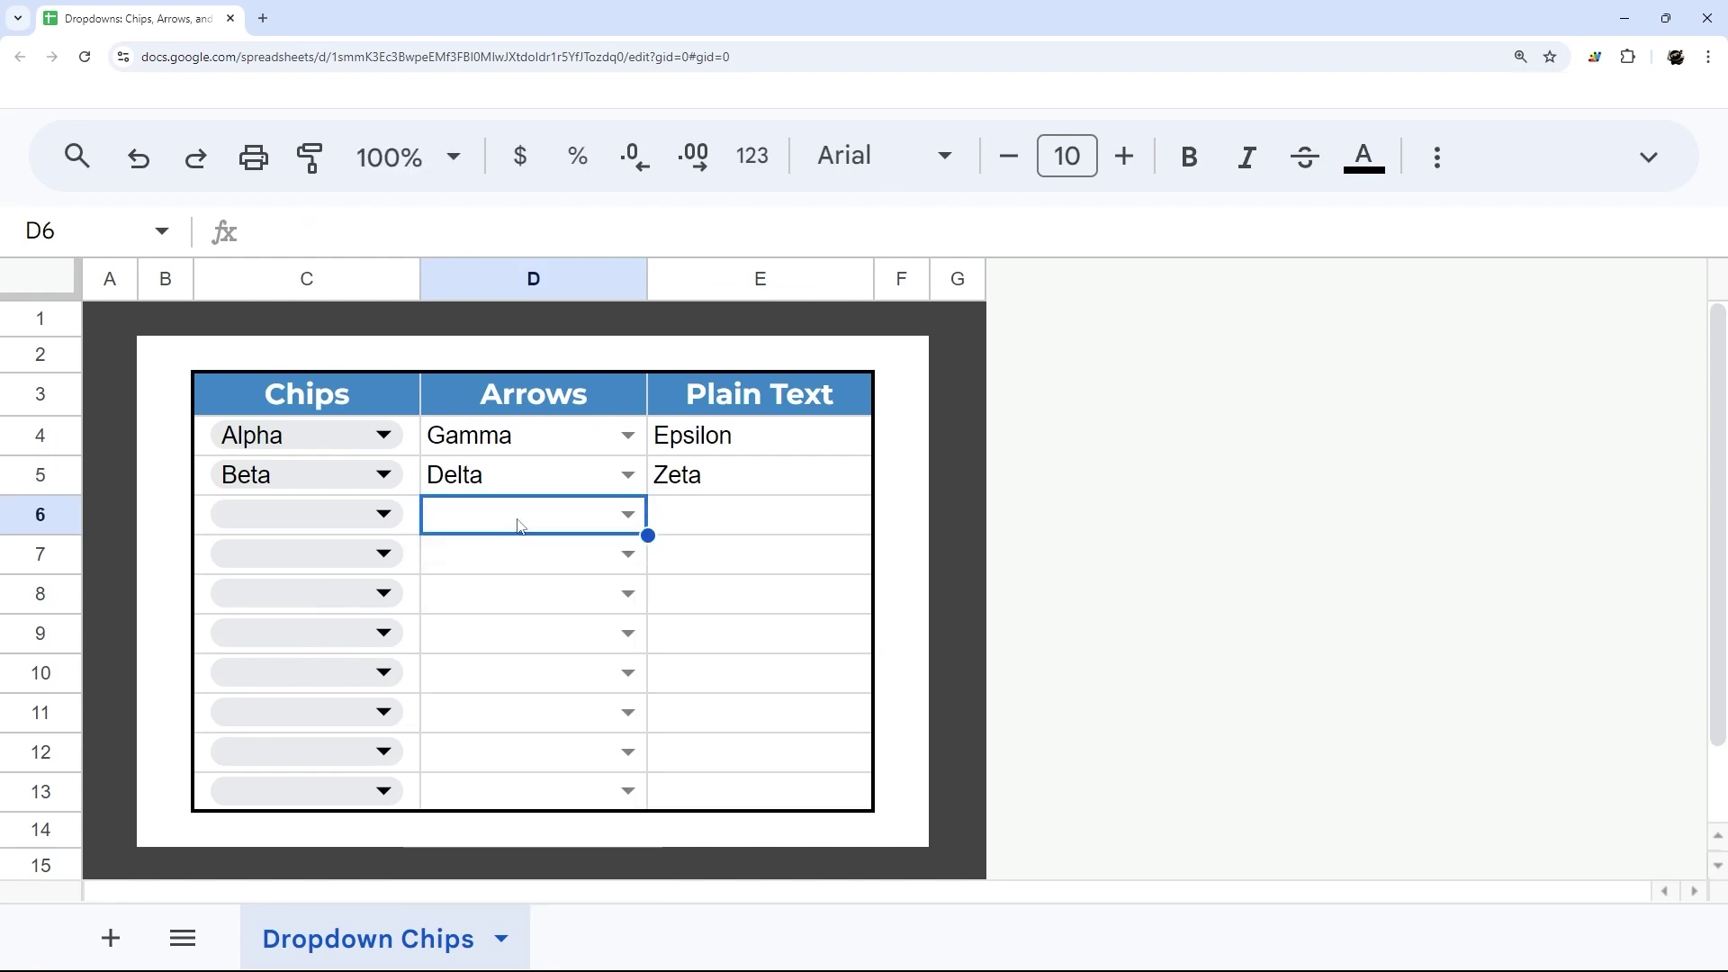
Set C6 to Alpha by typing 'a' in its chip options, then clear it back to an empty chip
click(358, 514)
text(a)
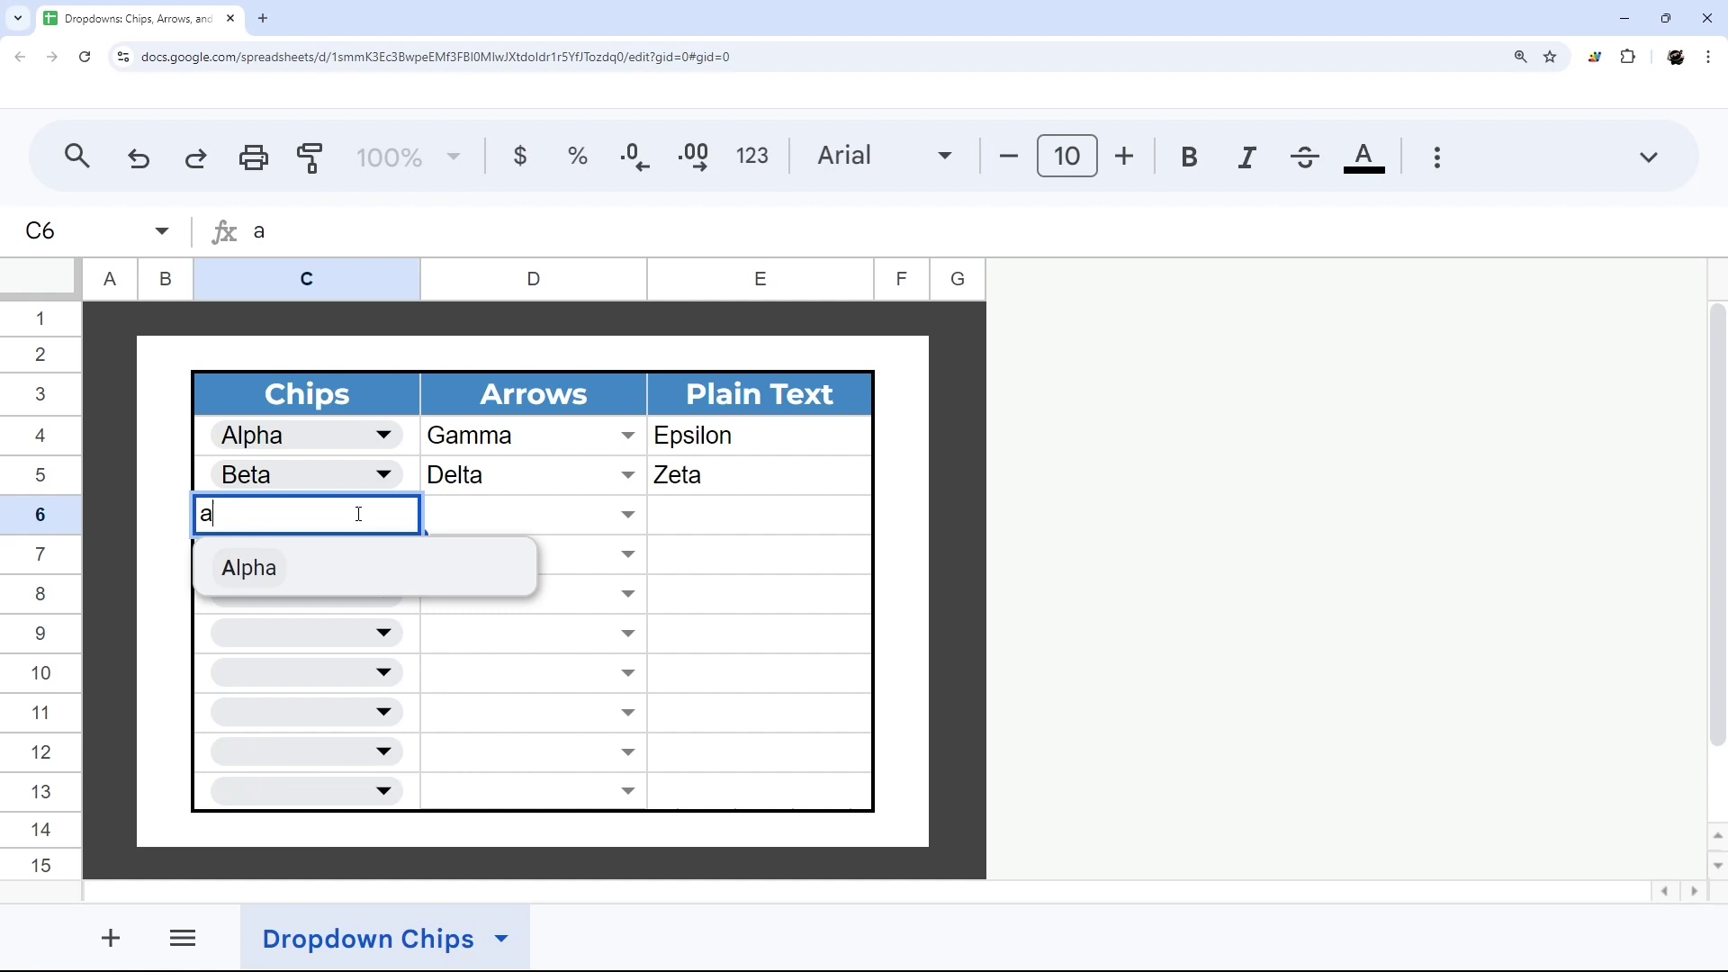
click(268, 577)
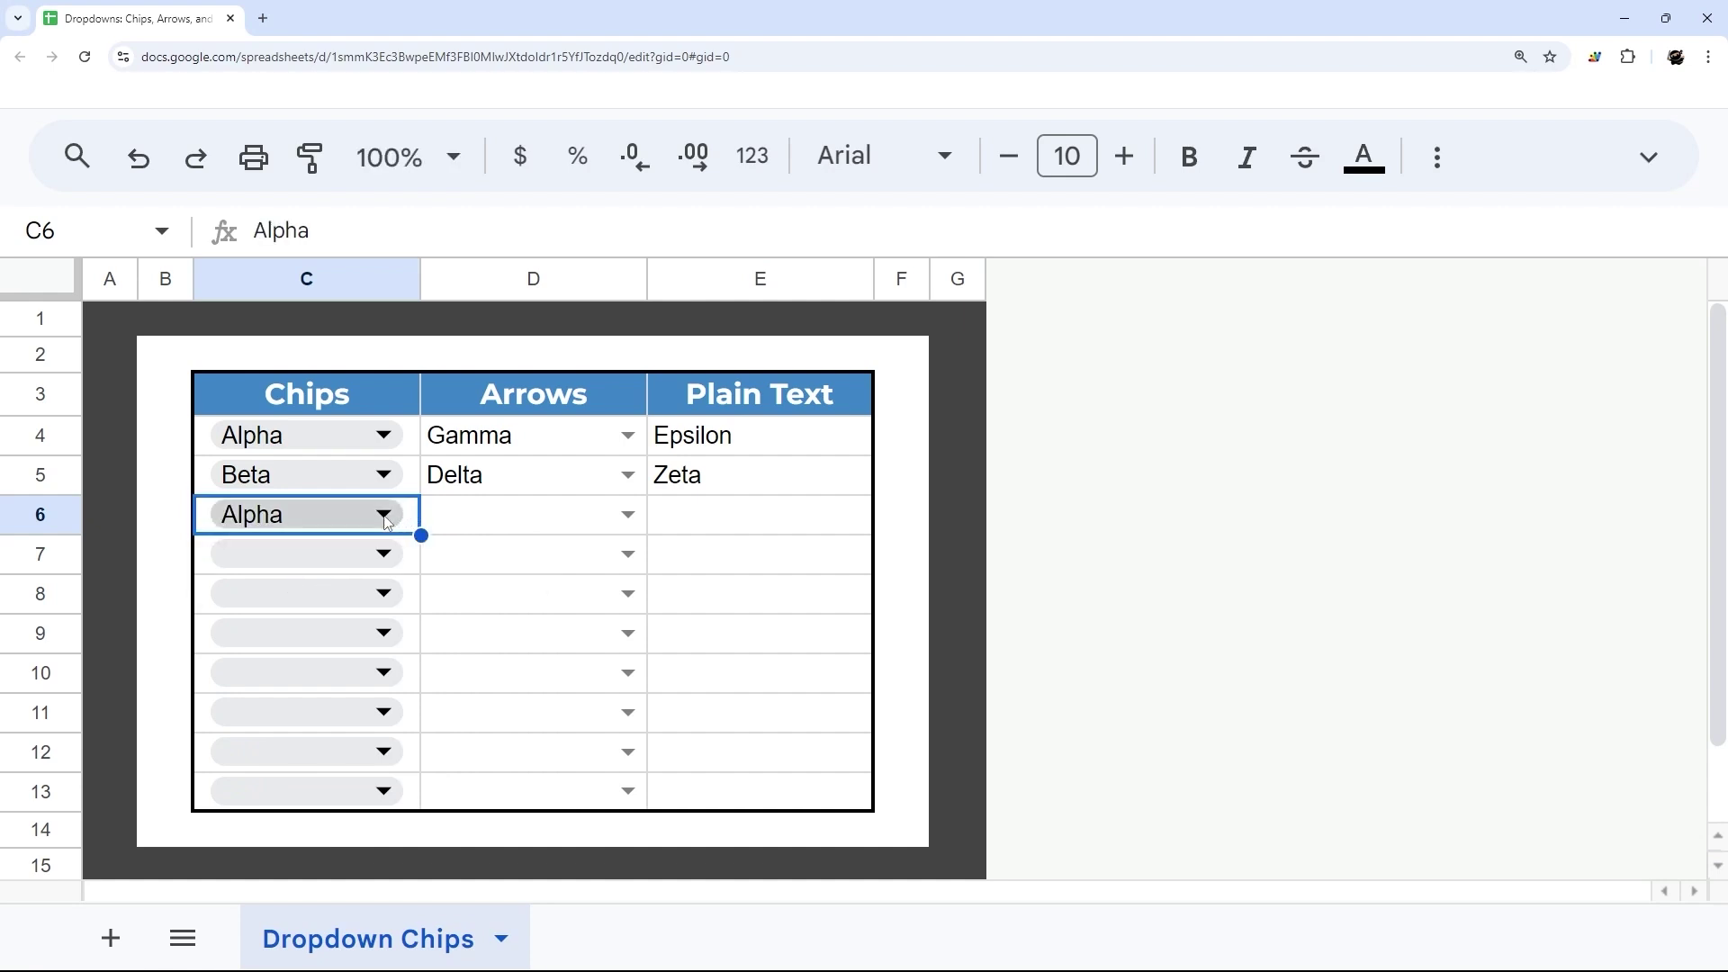
click(445, 557)
click(327, 517)
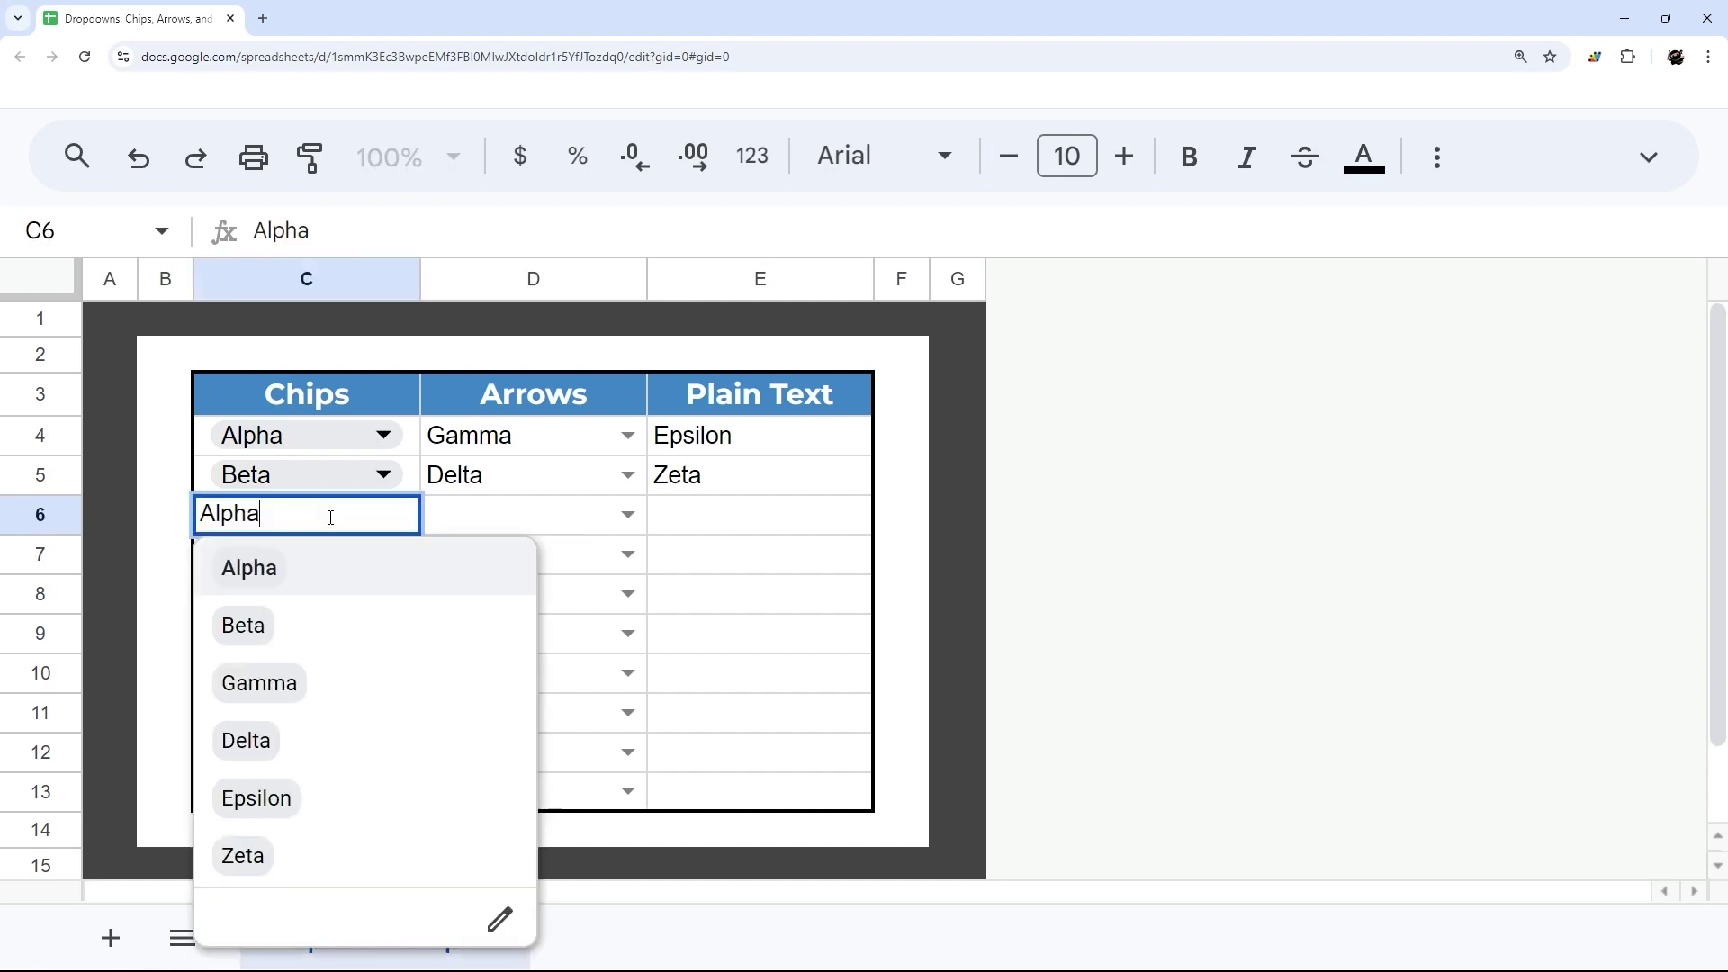
click(450, 513)
click(412, 515)
click(423, 508)
click(417, 504)
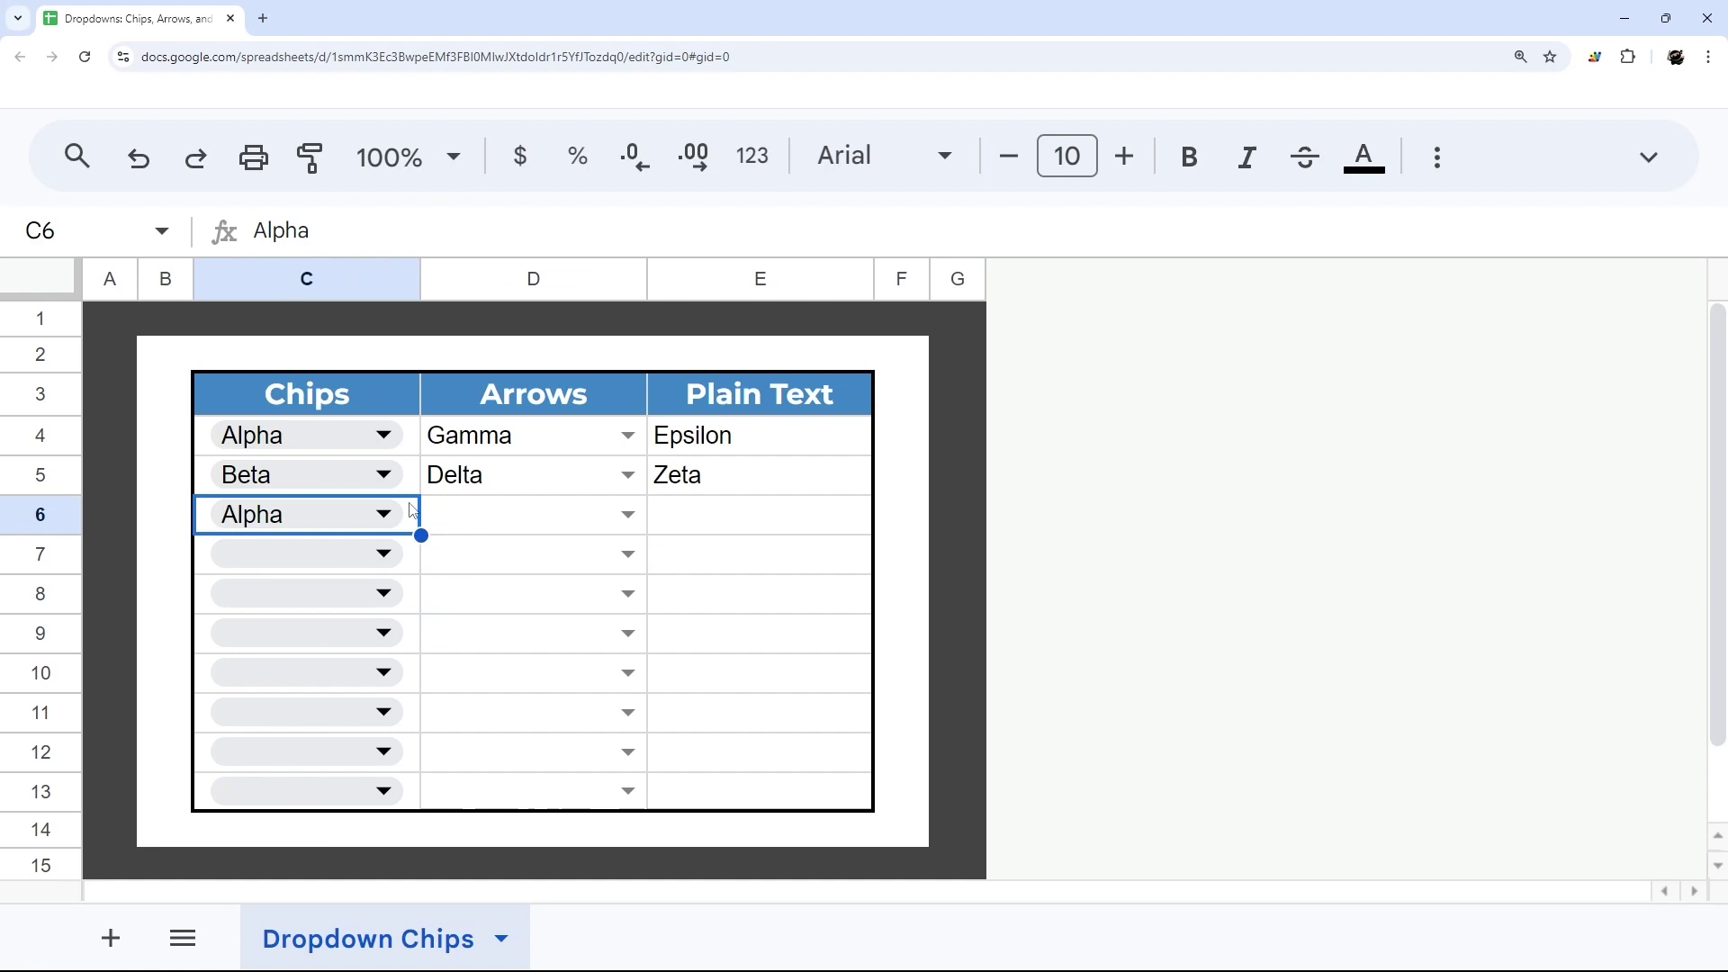
key(Delete)
key(Delete)
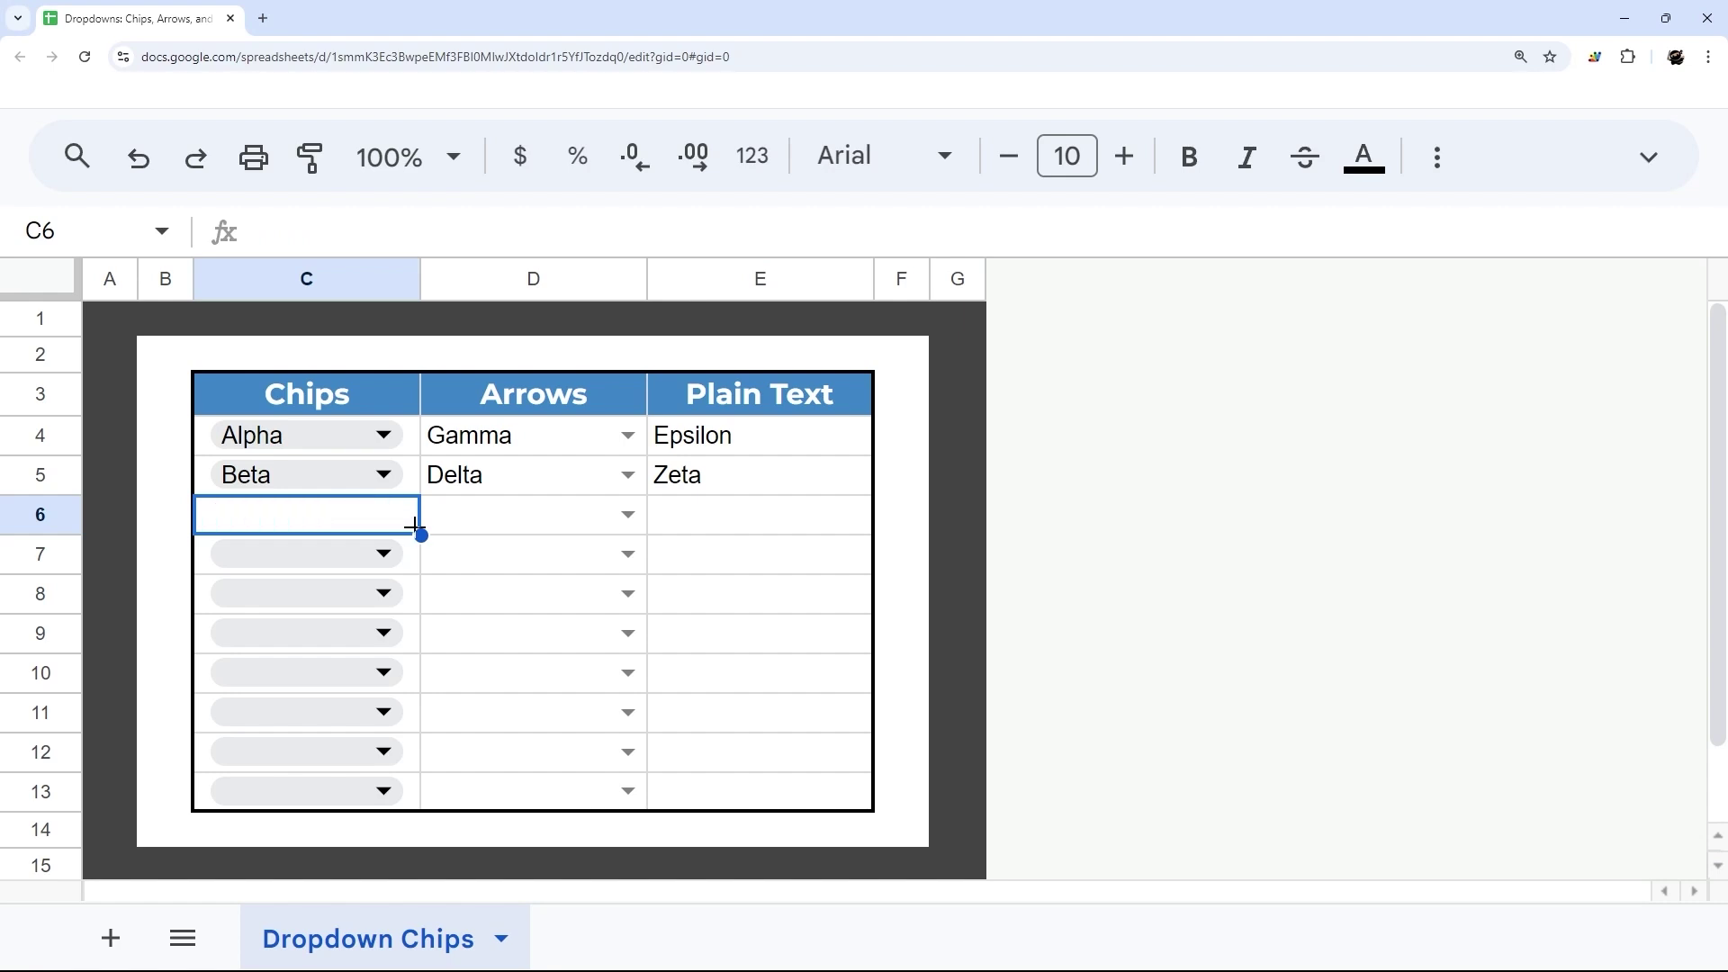
key(ctrl+z)
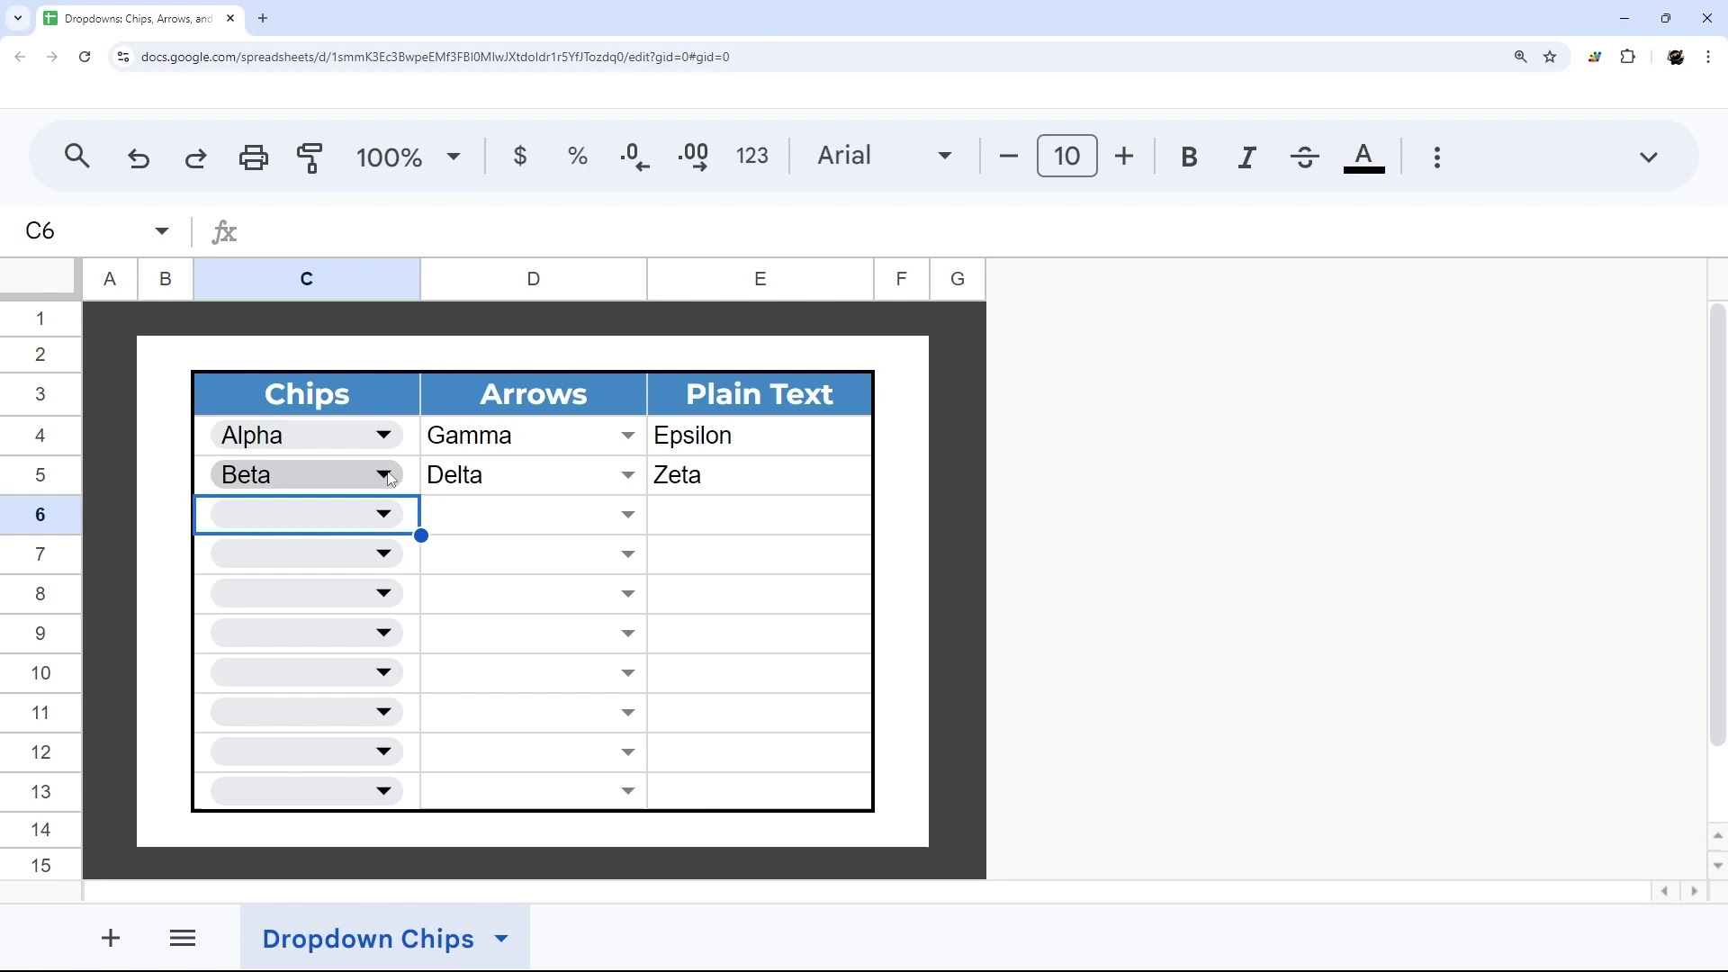
Inspect the plain-text dropdown choices in E6, E4 (Epsilon) and E5 (Zeta)
drag(720, 441, 699, 791)
double_click(704, 517)
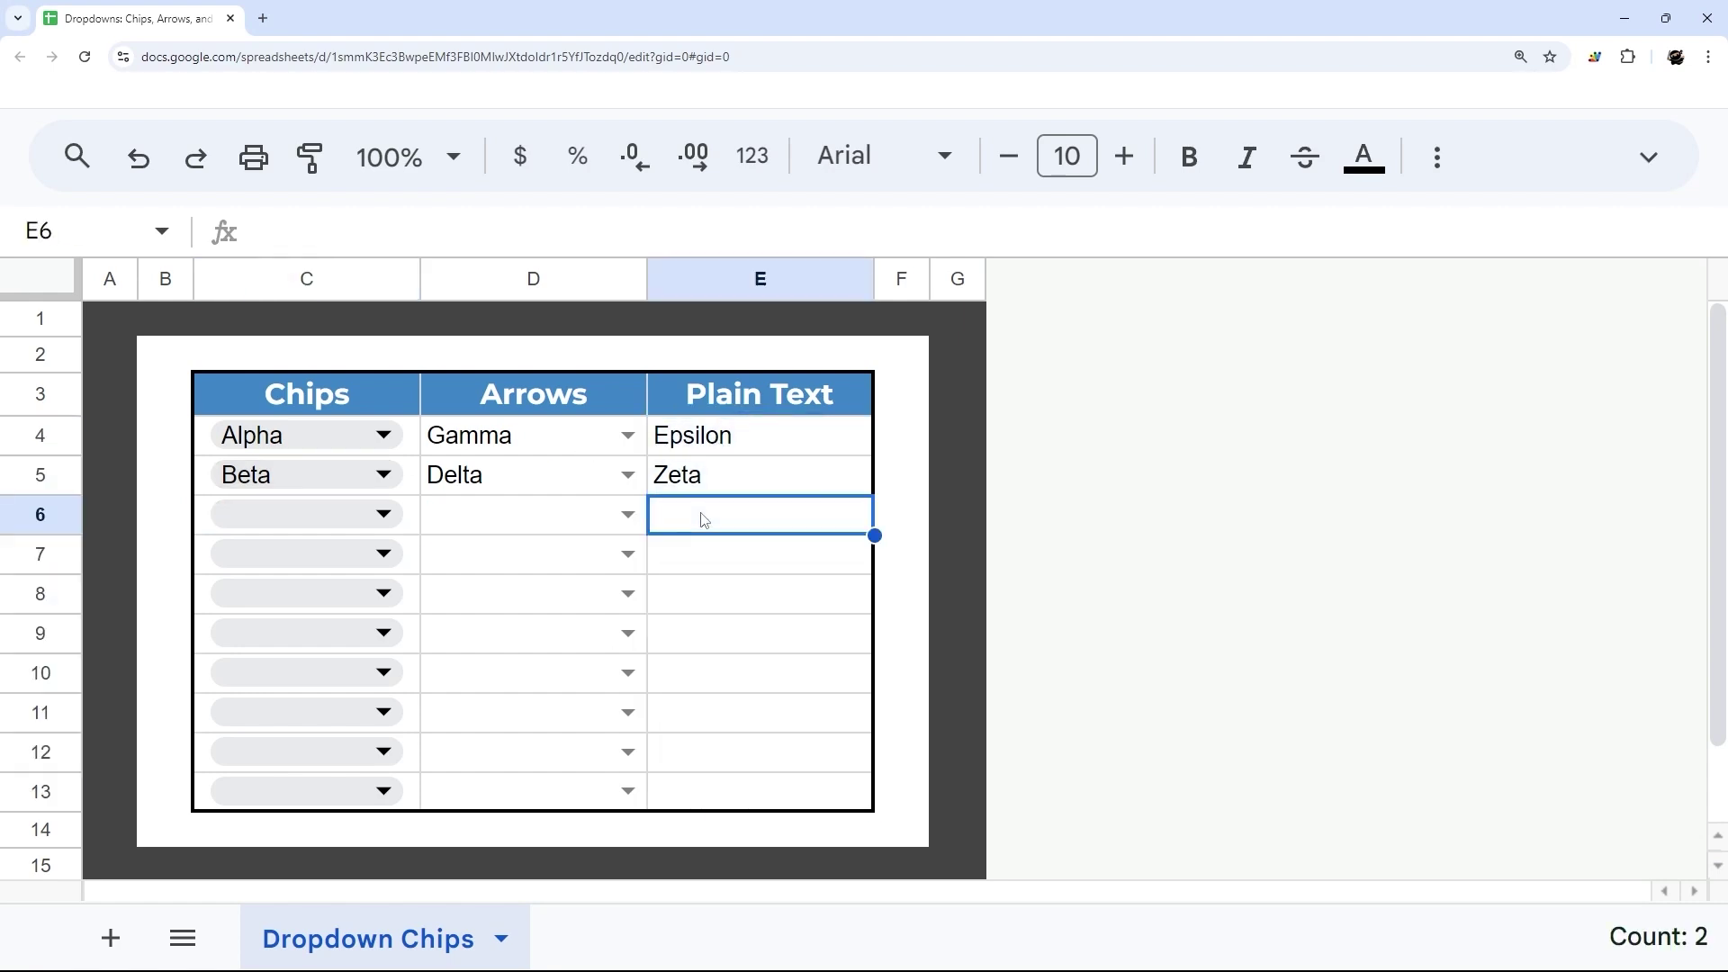
click(753, 479)
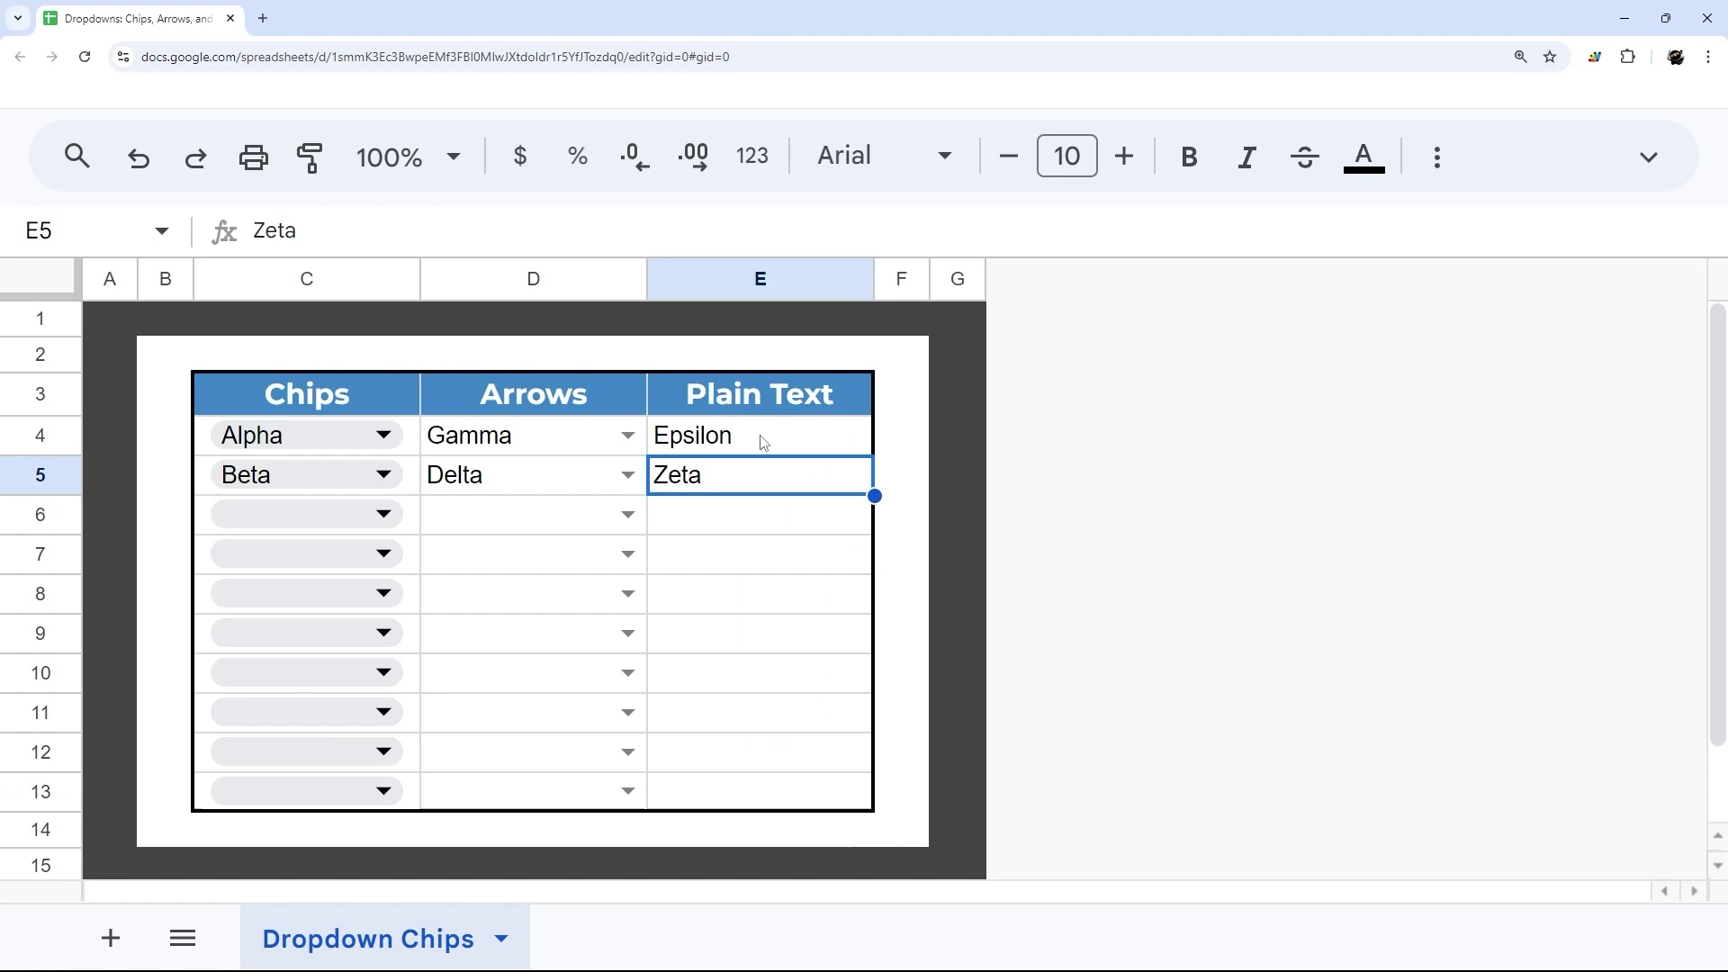
double_click(762, 436)
click(483, 540)
click(732, 482)
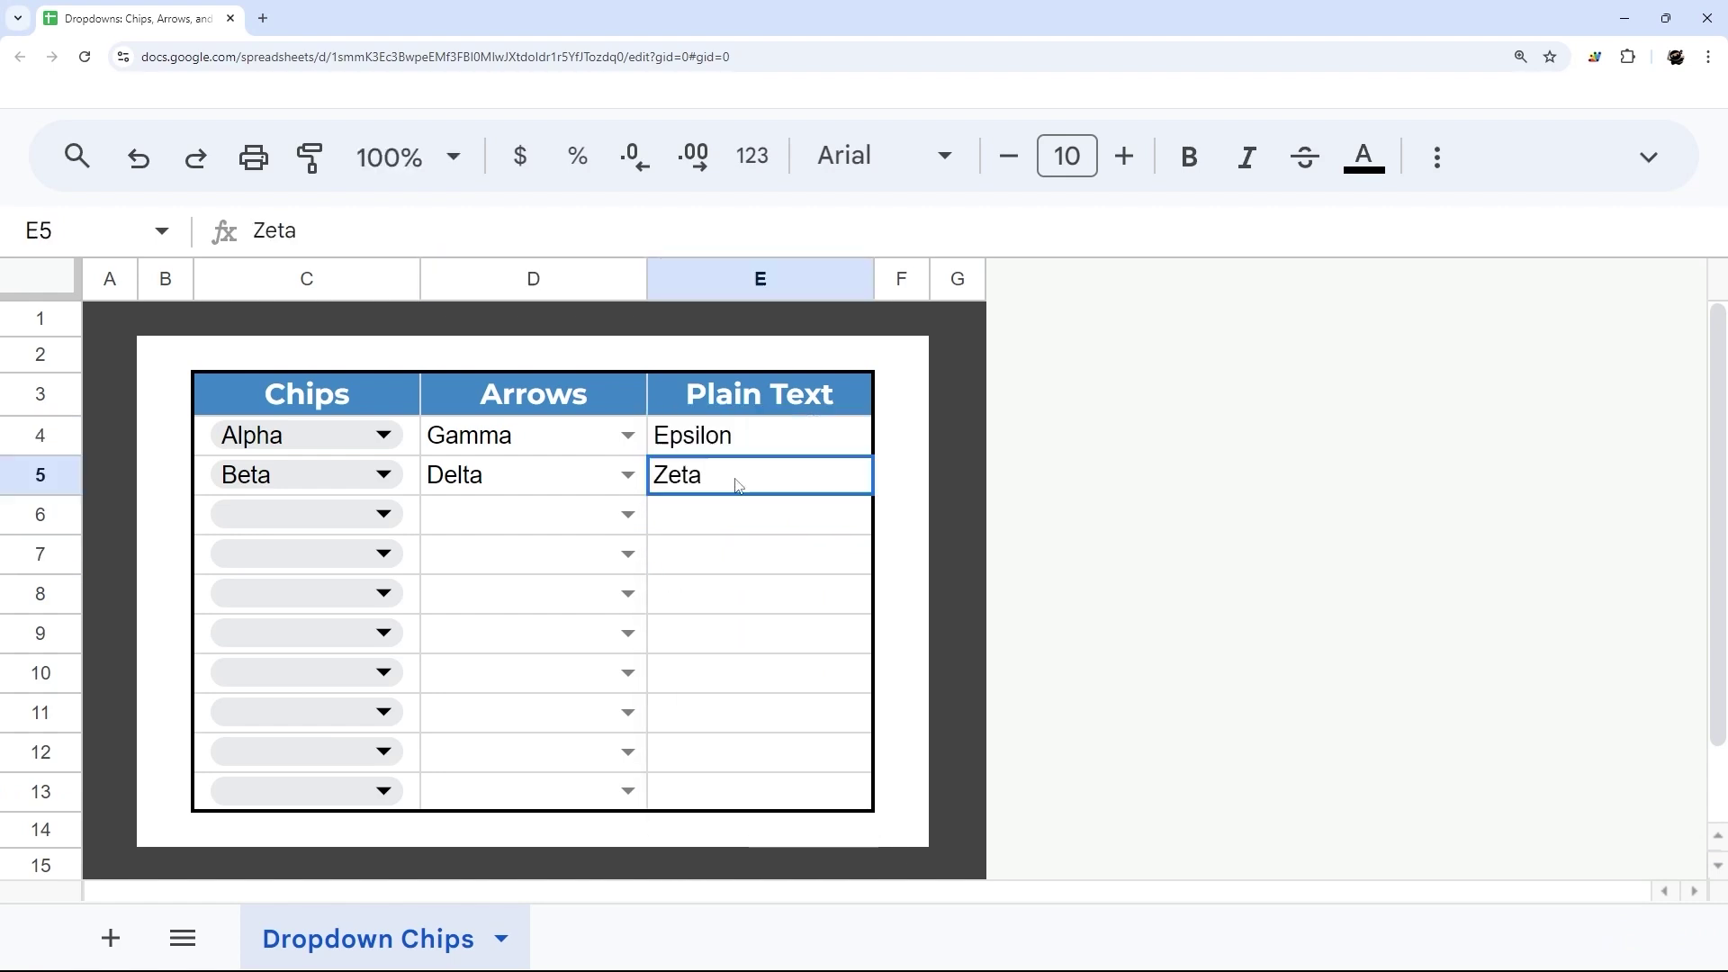
double_click(733, 482)
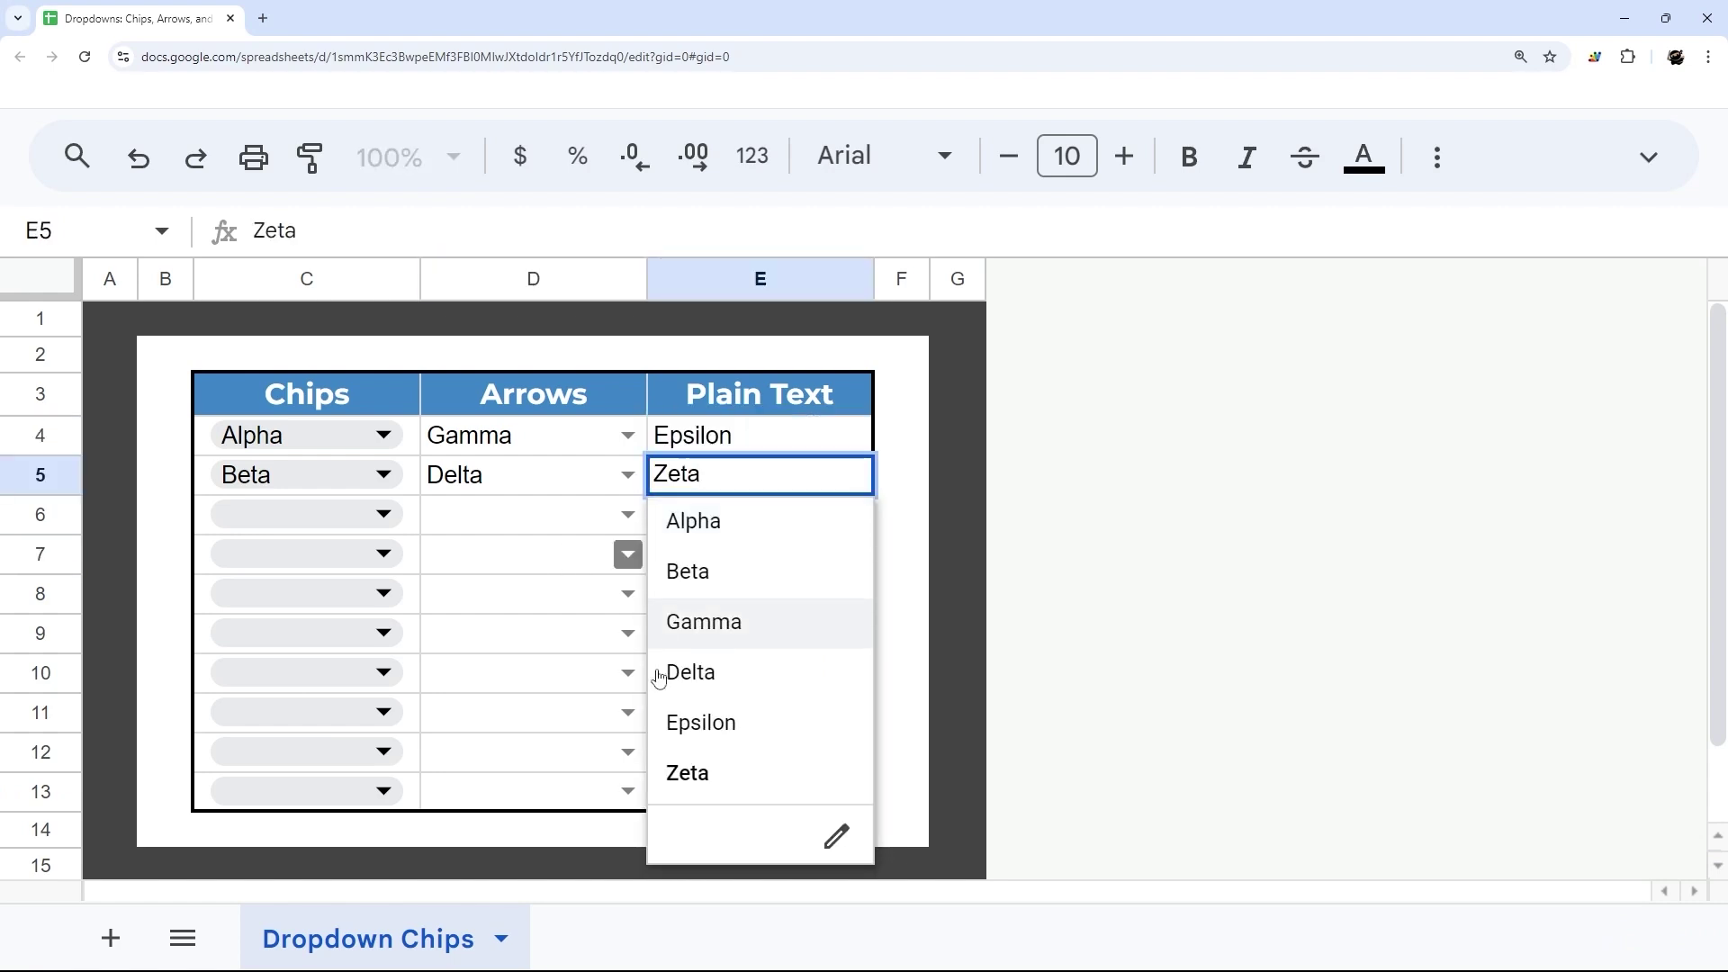
click(441, 637)
Enter Alpha in E6 via the 'a' autocomplete suggestion, clear it, then type 'a' again
click(710, 526)
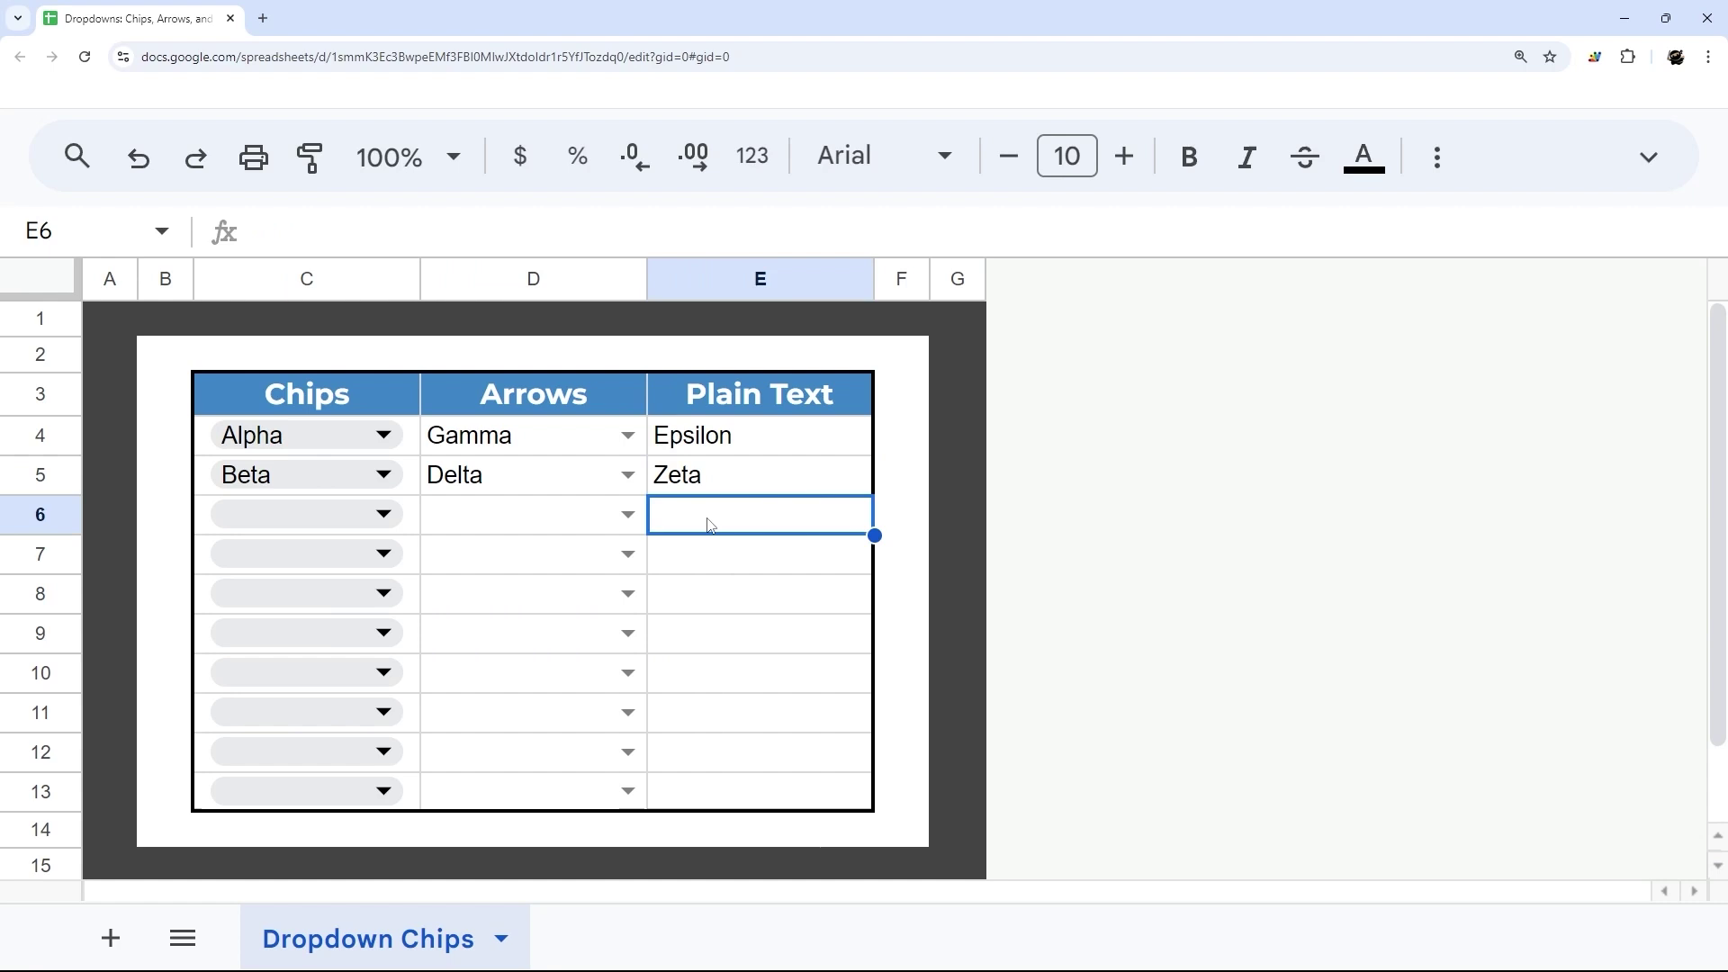
text(a)
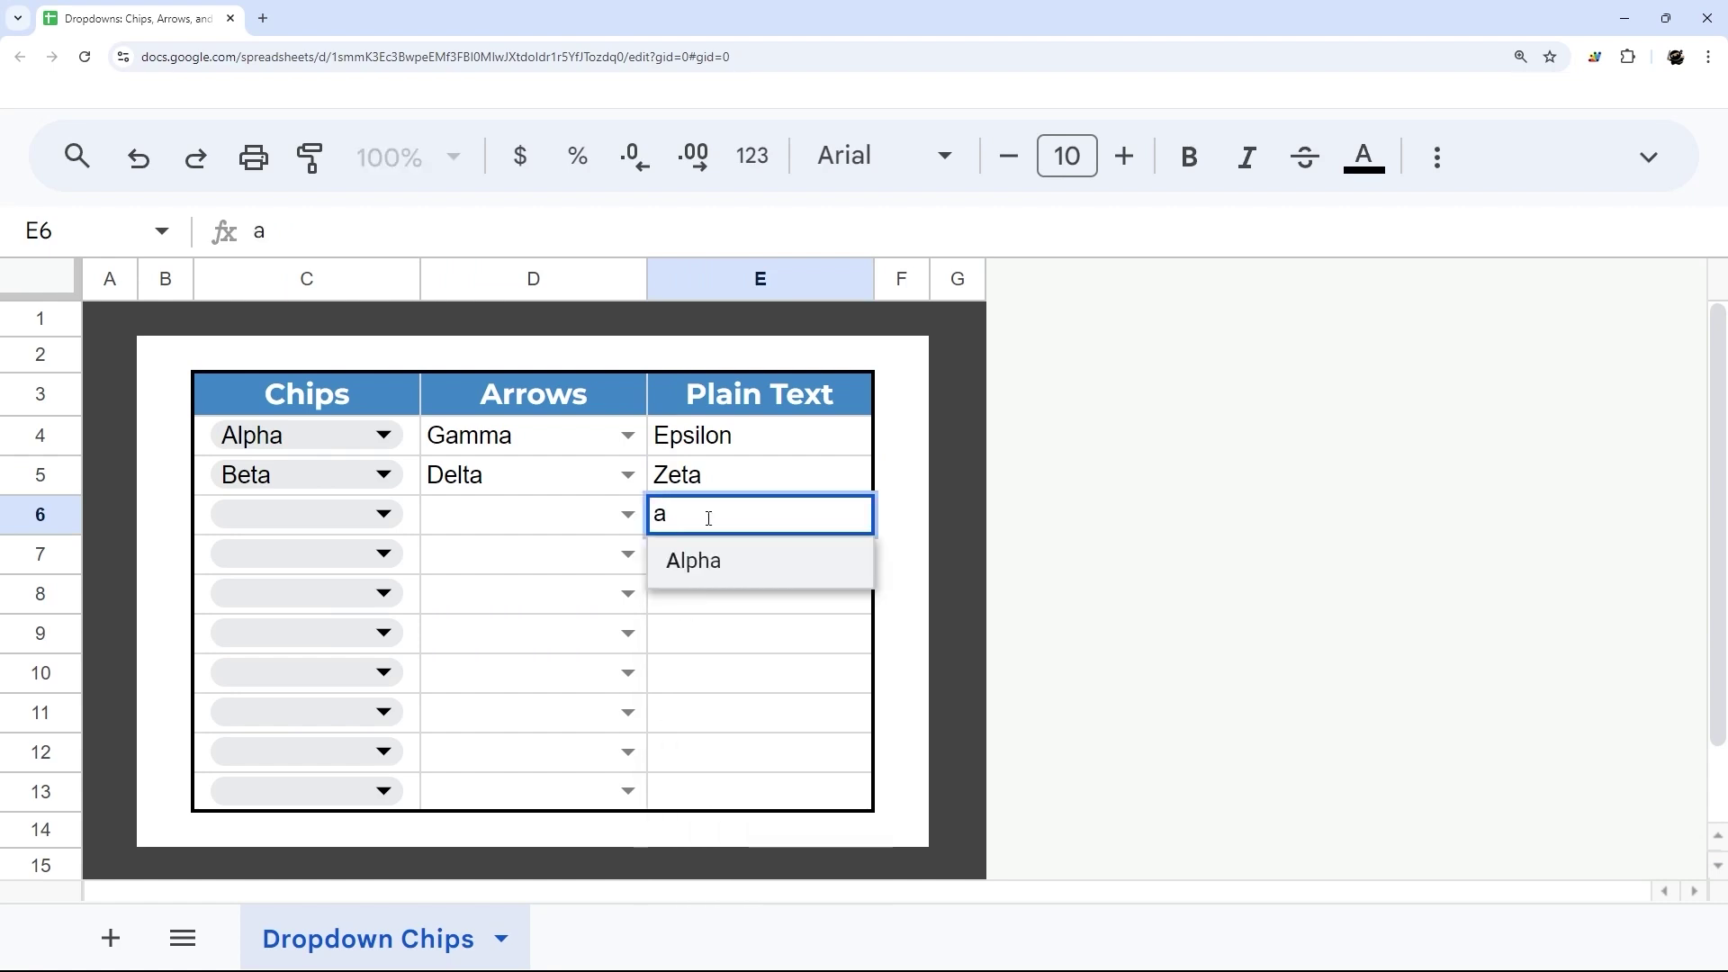
key(Return)
click(710, 526)
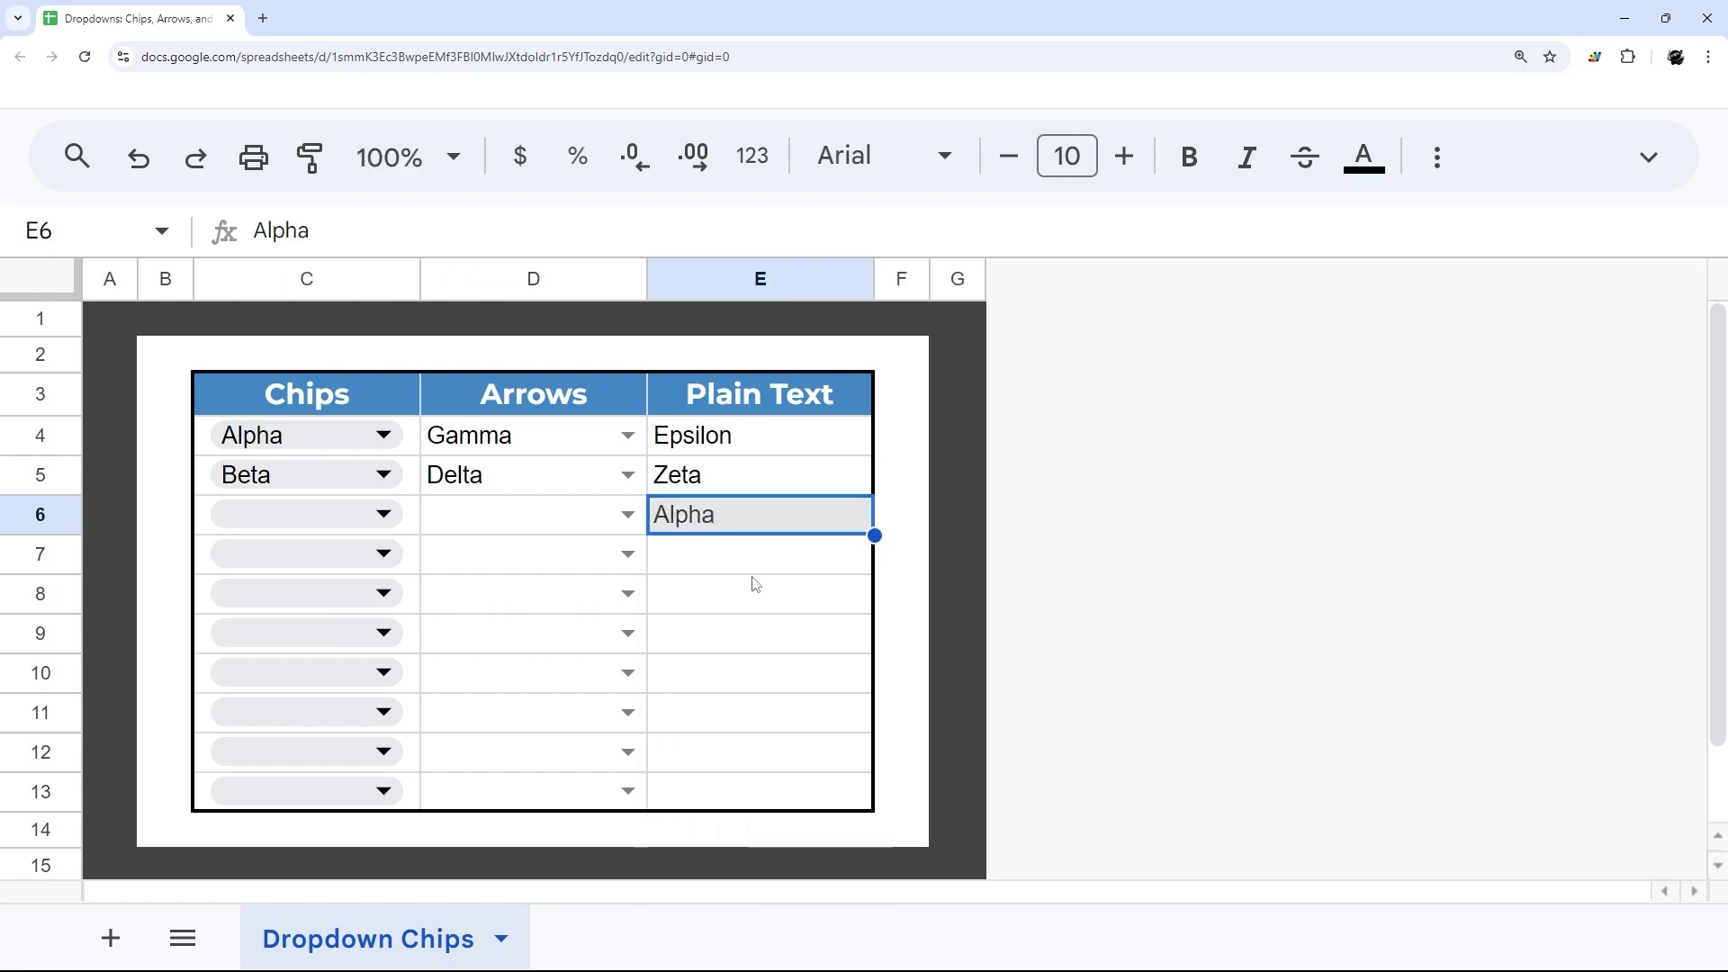
key(Delete)
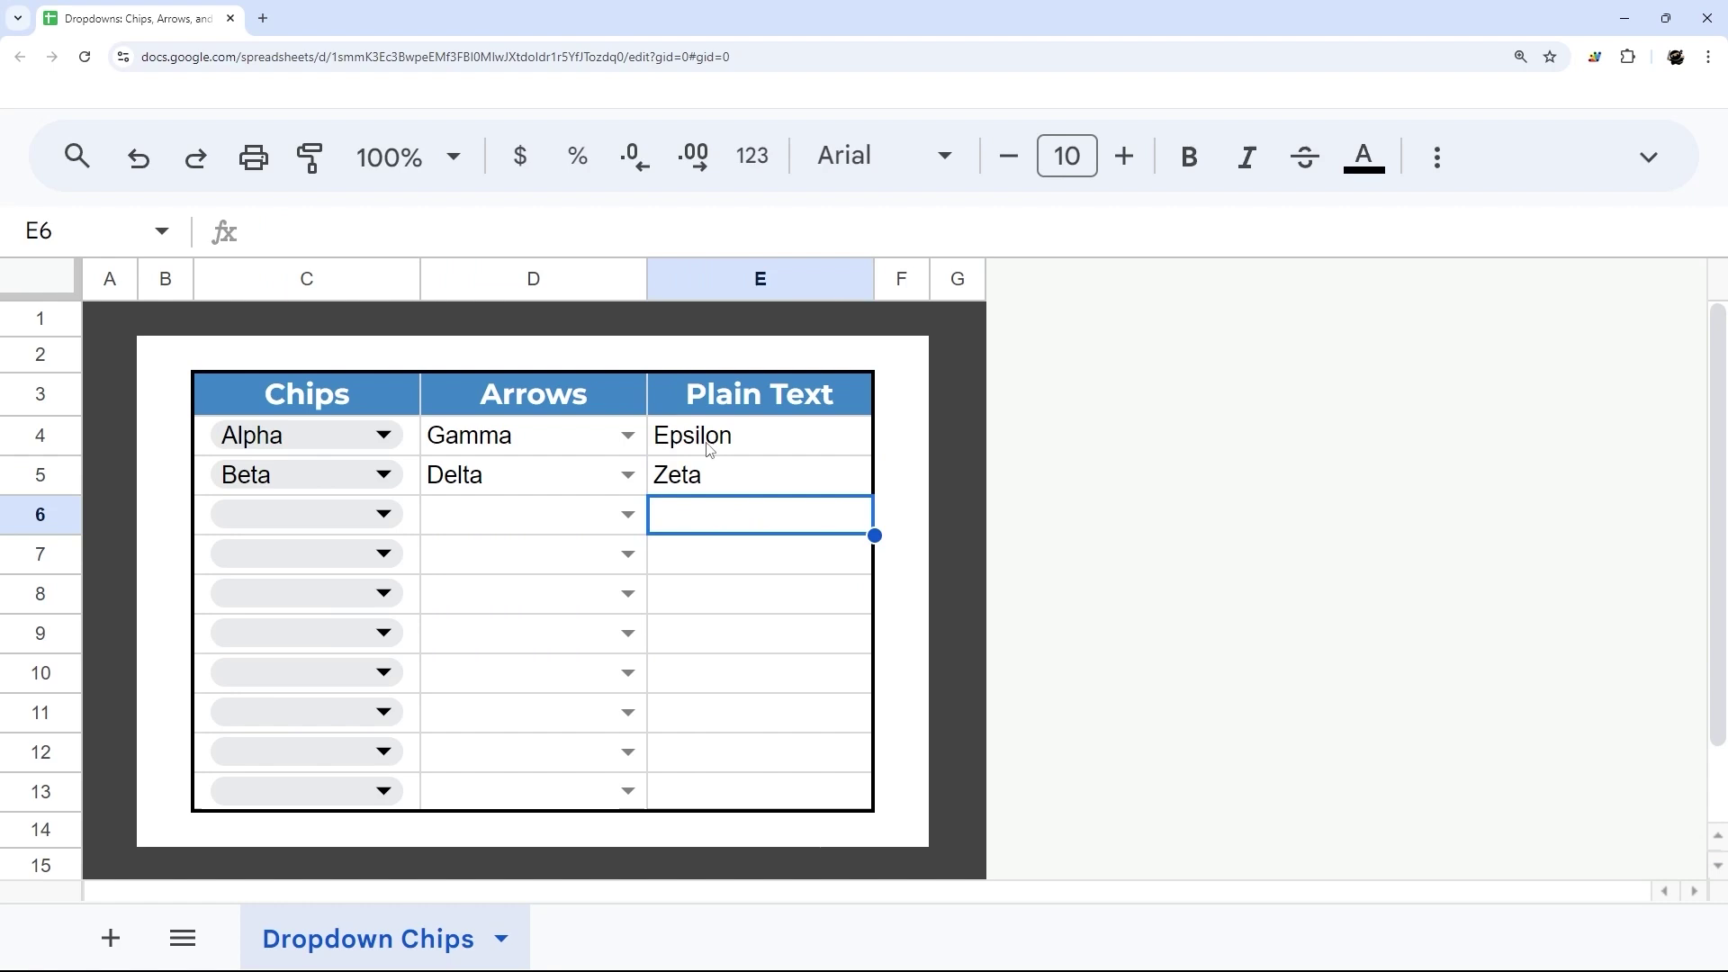
drag(713, 436, 745, 806)
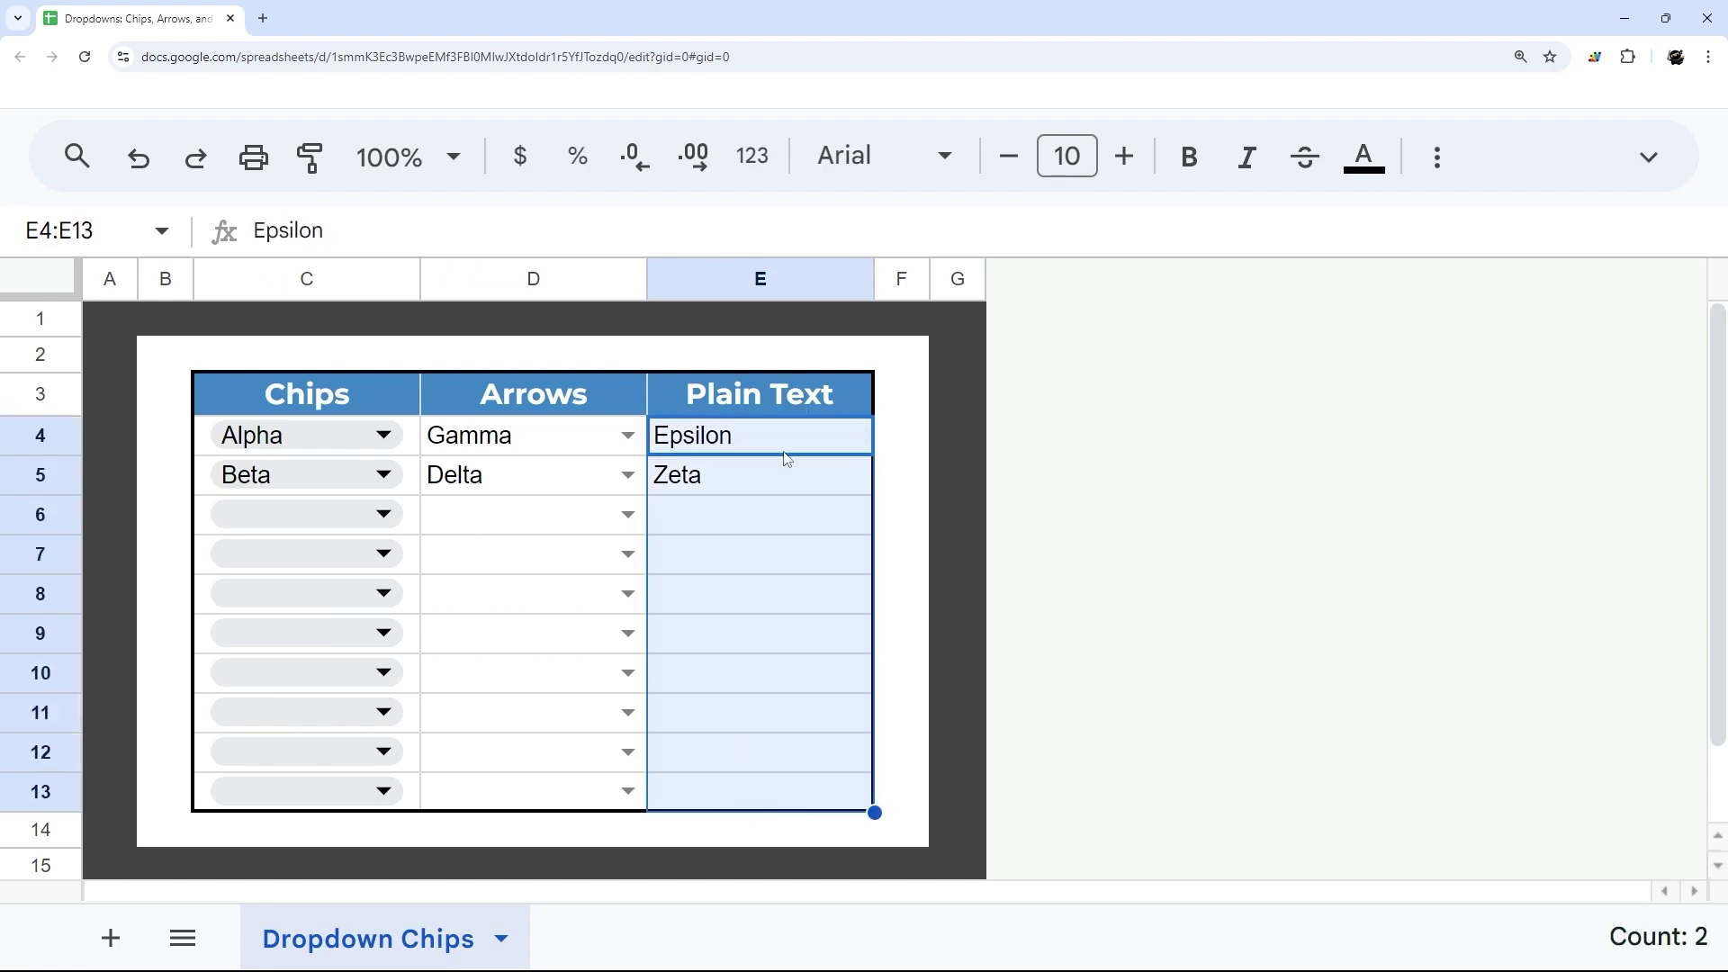
click(727, 531)
text(a)
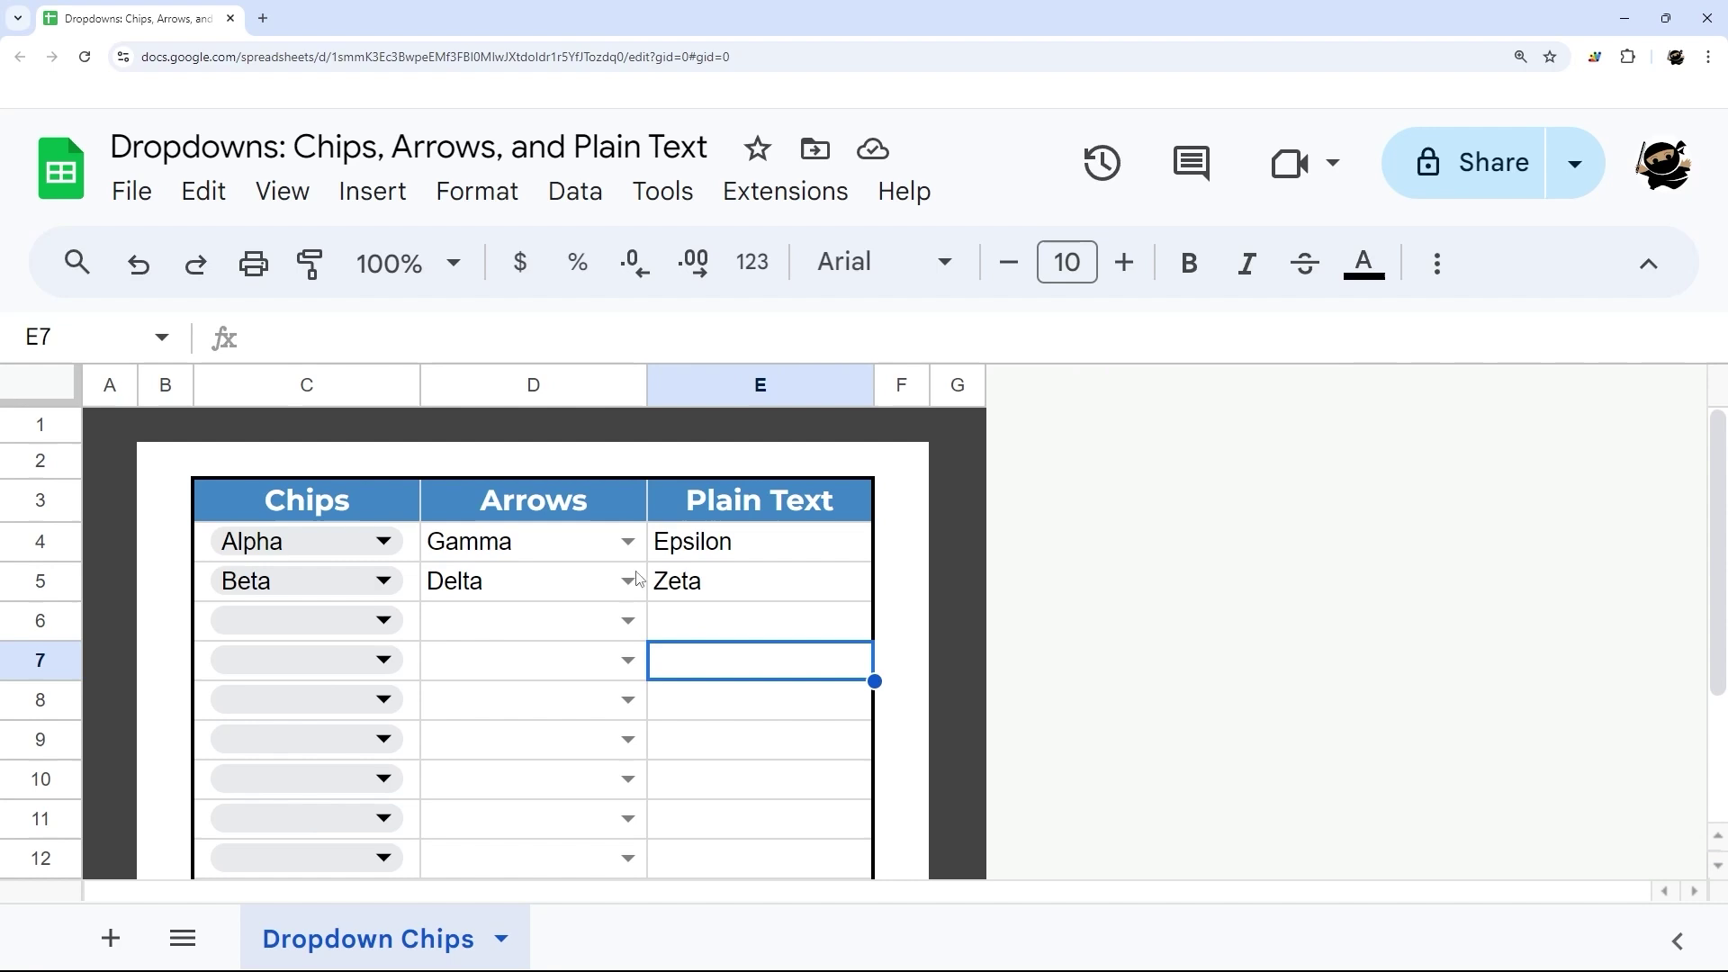
Select the Arrows and Plain Text dropdown cells and open Data > Data validation
drag(482, 542, 732, 686)
scroll(733, 687, up, 3)
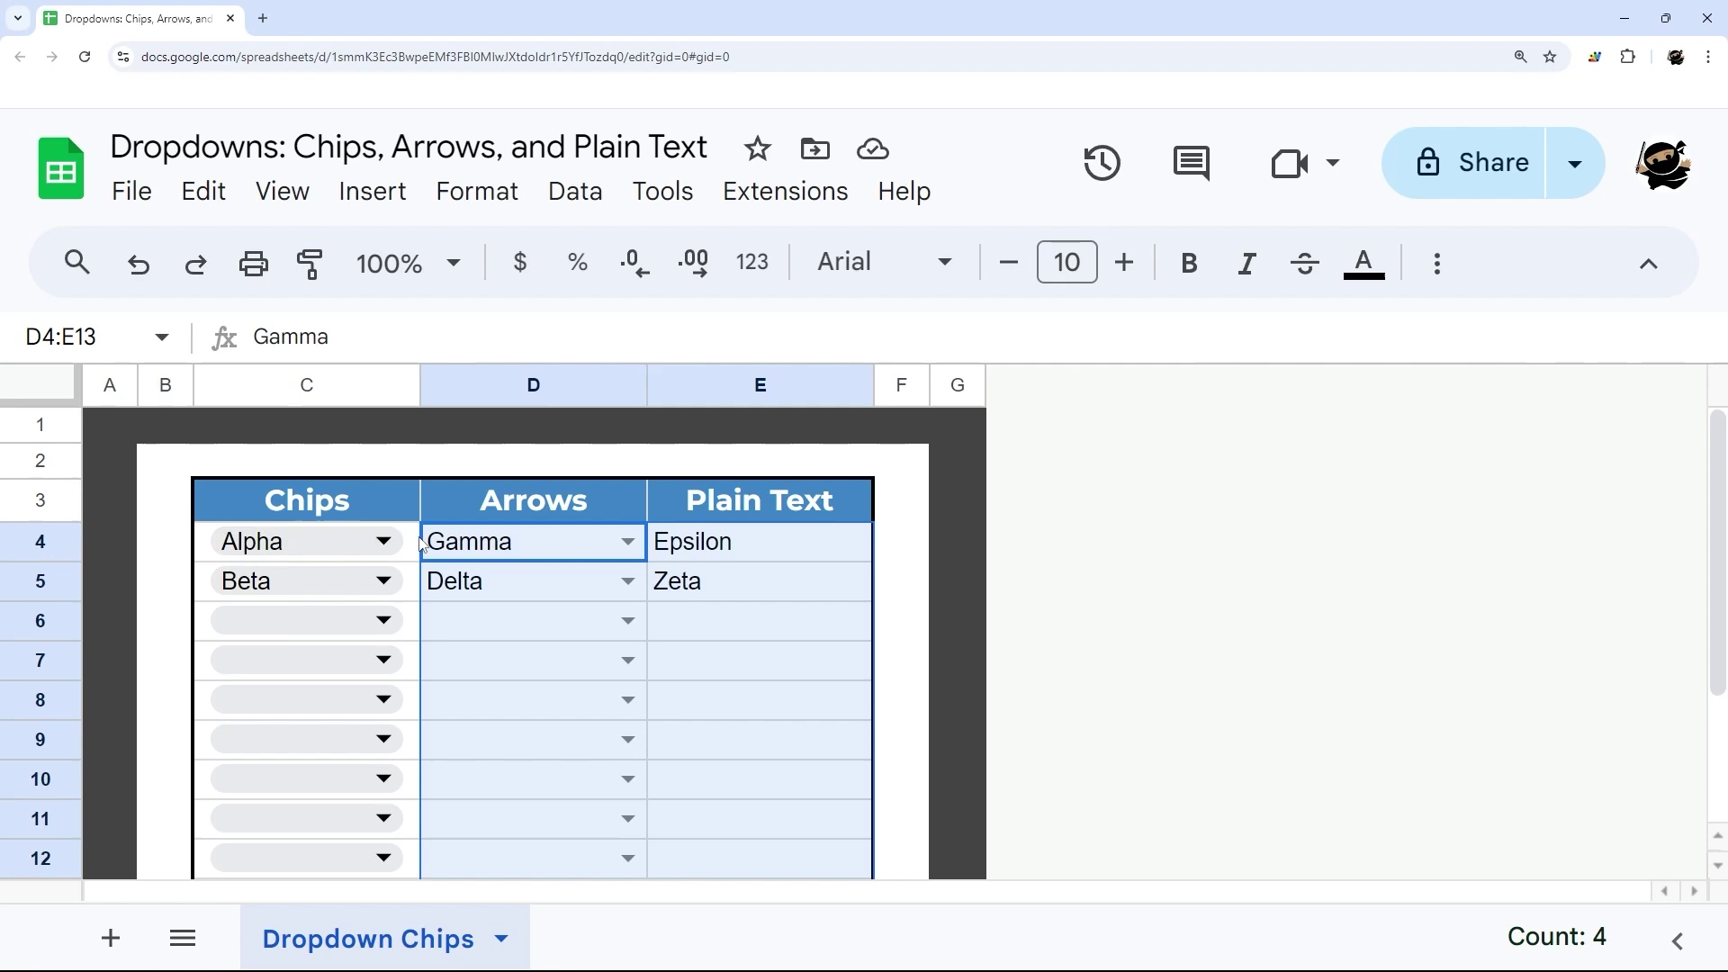
click(576, 190)
scroll(702, 693, down, 1)
click(701, 717)
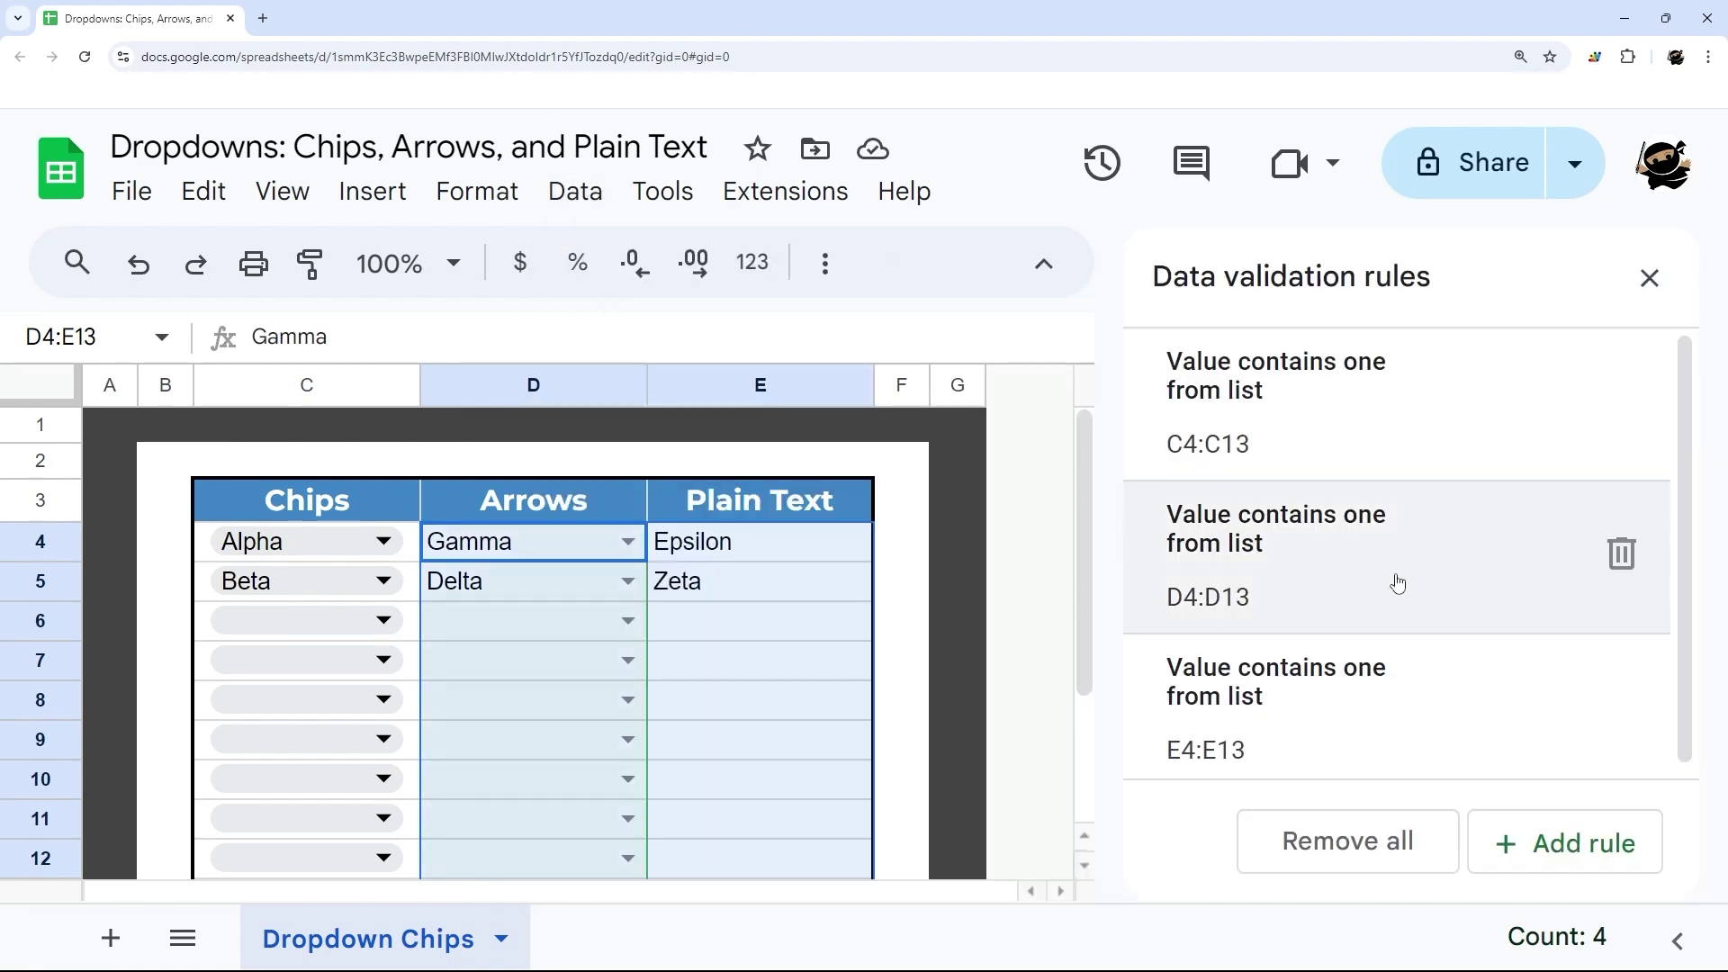
Enable Allow multiple selections on the C4:C13 Chips dropdown rule
click(1261, 429)
scroll(1284, 463, down, 5)
scroll(1283, 469, down, 3)
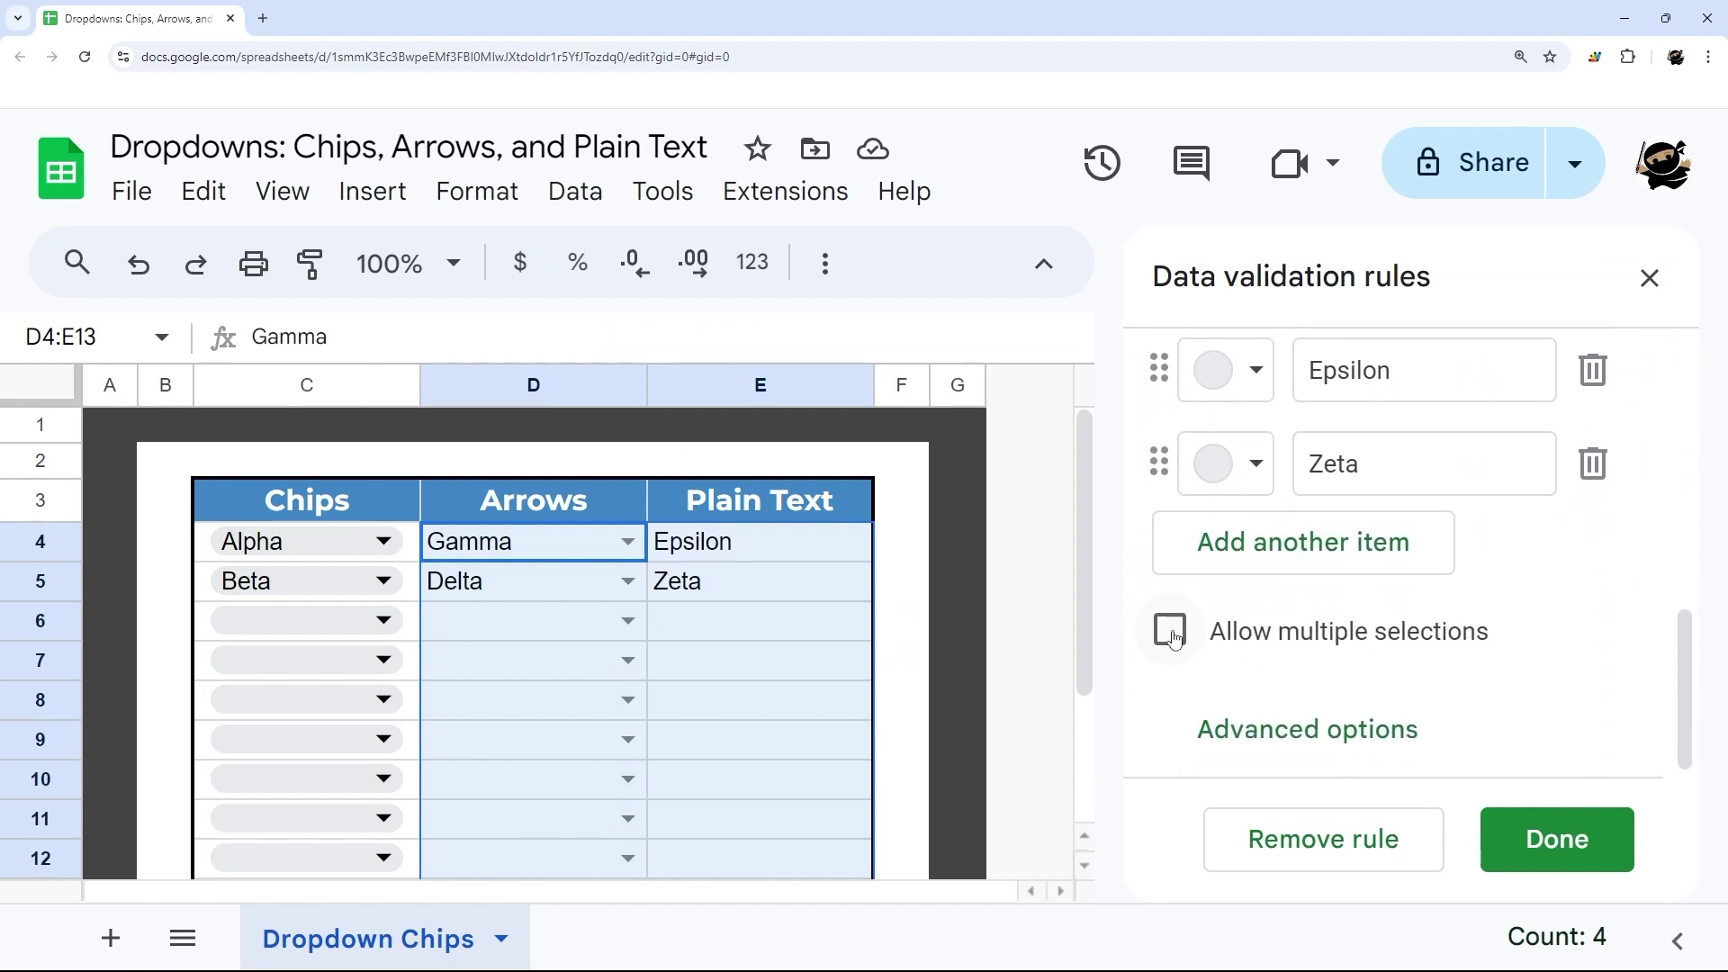
click(1172, 635)
Add Beta and Gamma to C4, undo back to just Alpha, and close the rules panel
click(392, 542)
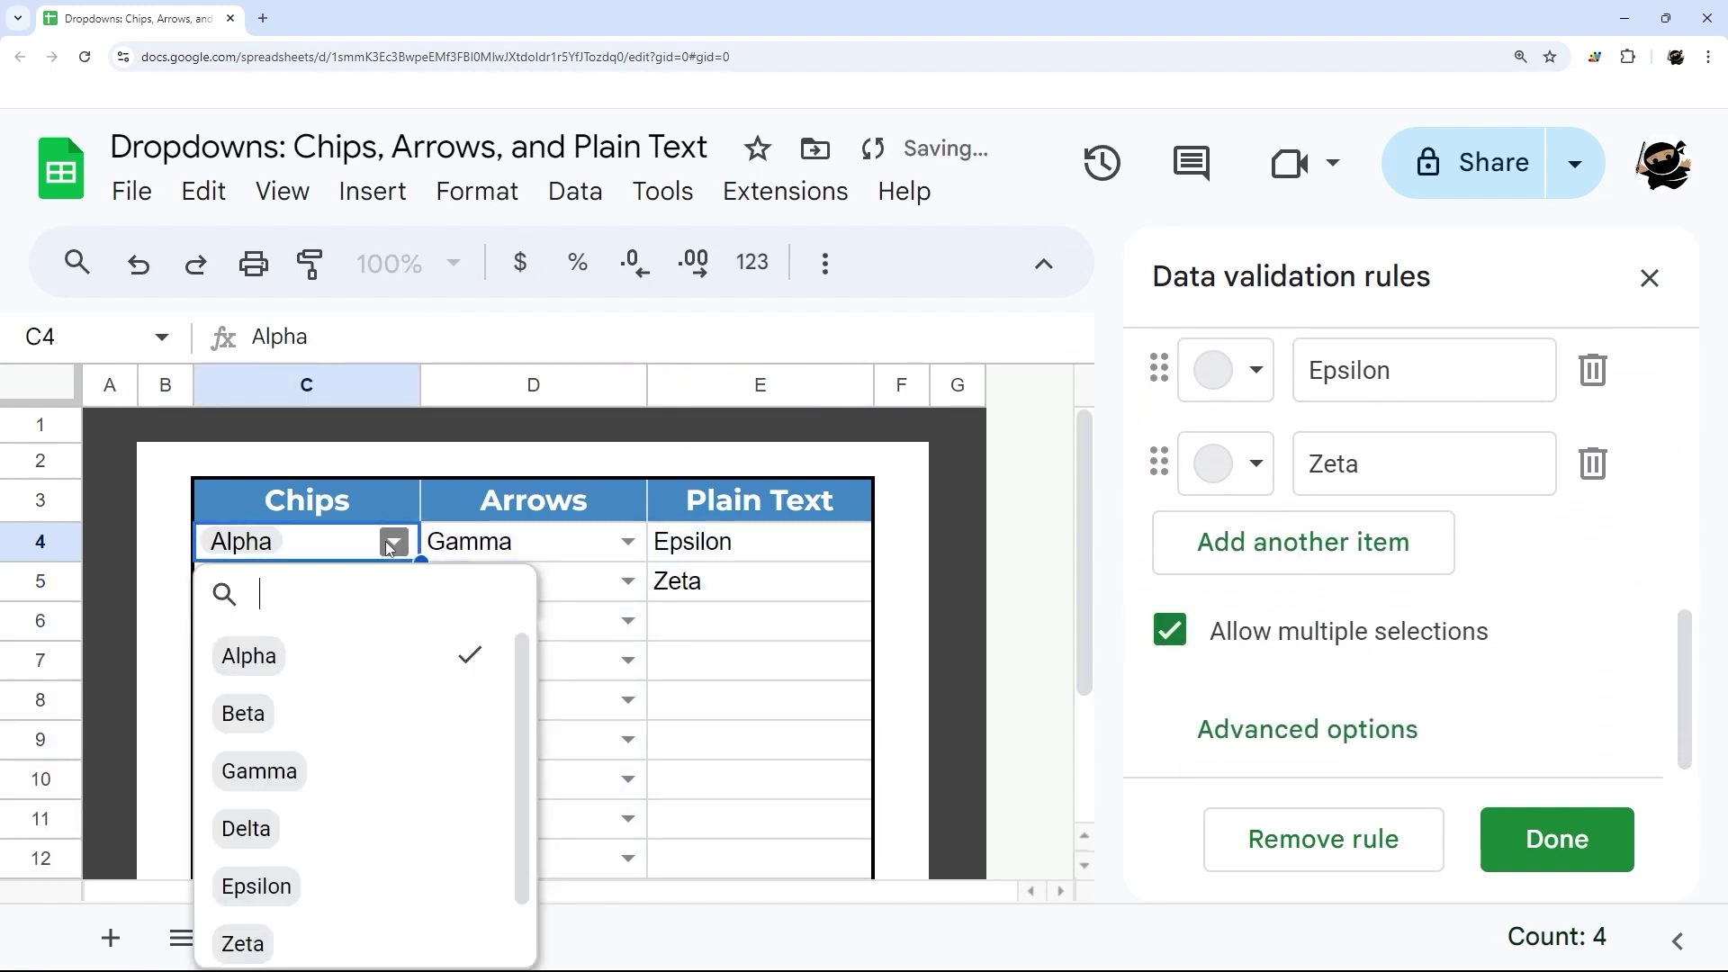
click(281, 714)
click(338, 770)
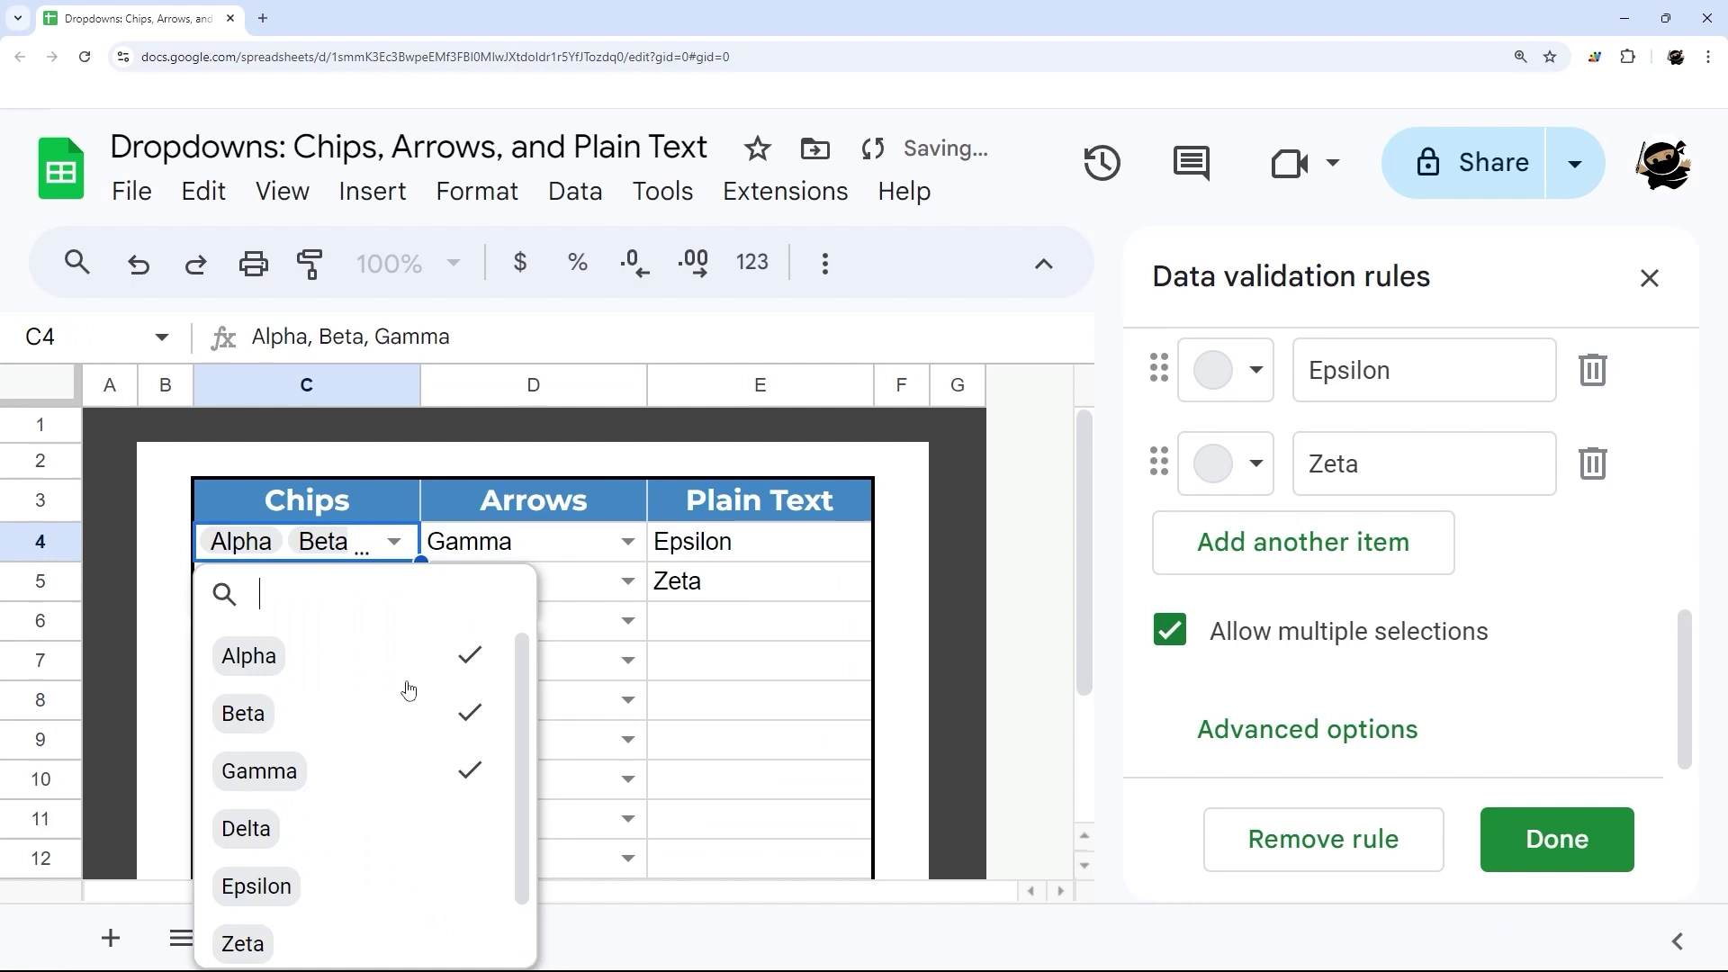
click(607, 581)
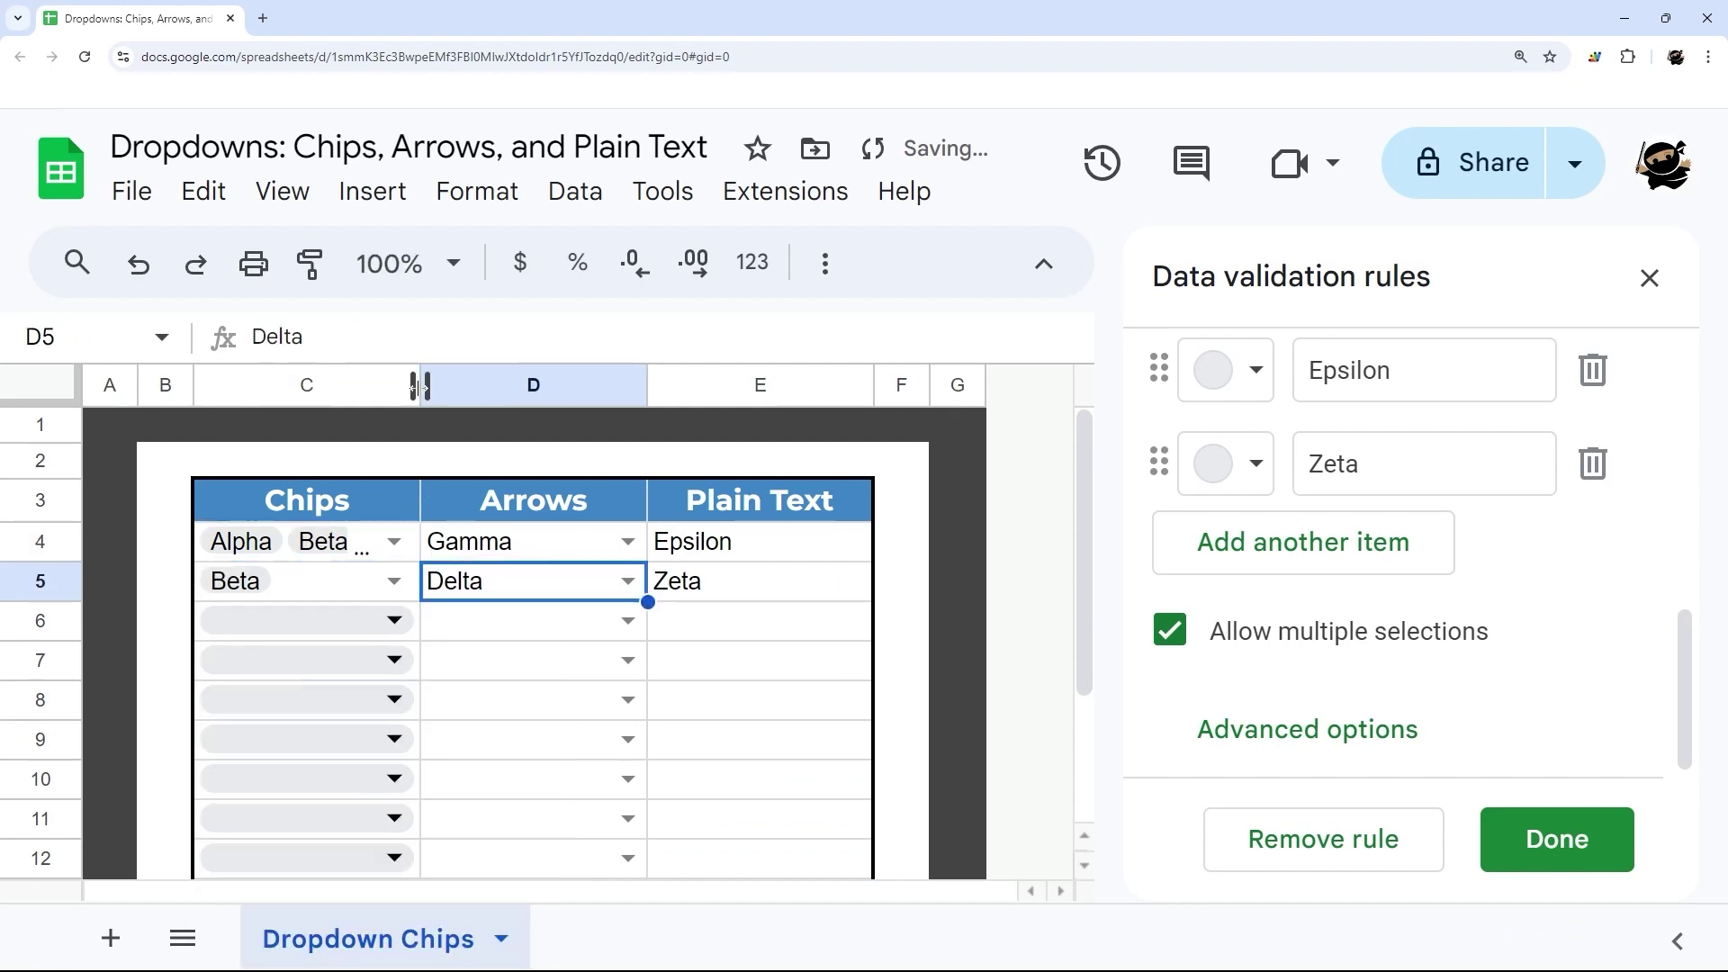
key(ctrl+z)
key(ctrl+z)
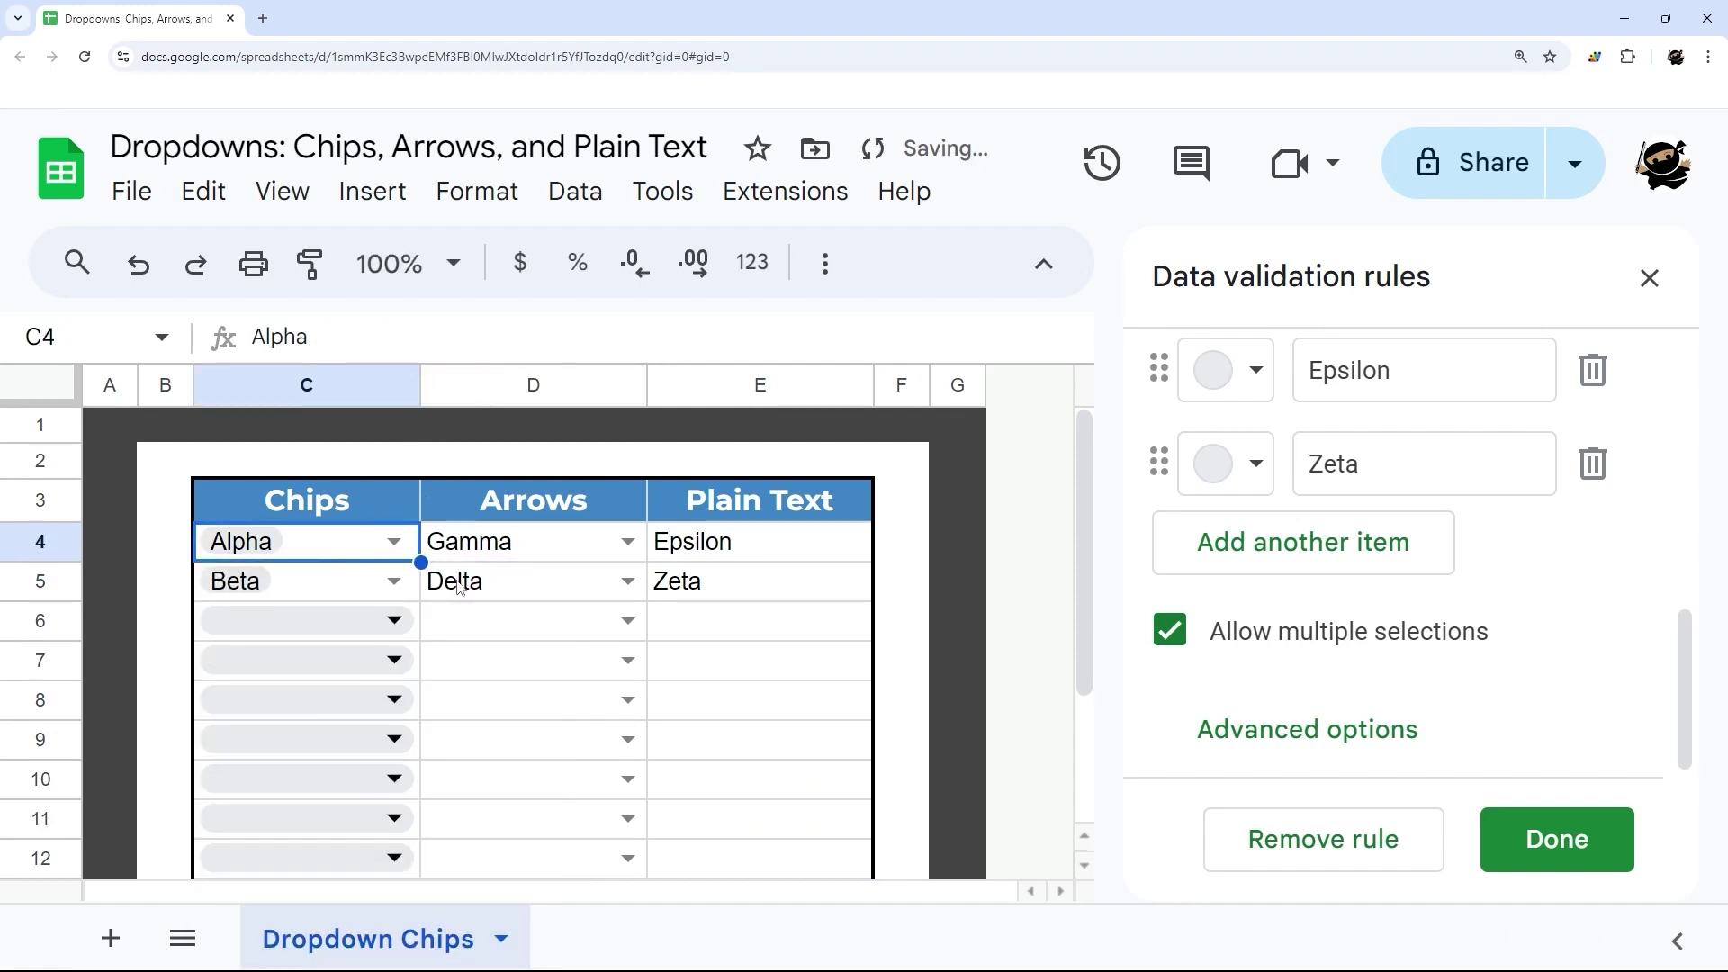
click(1650, 278)
click(393, 541)
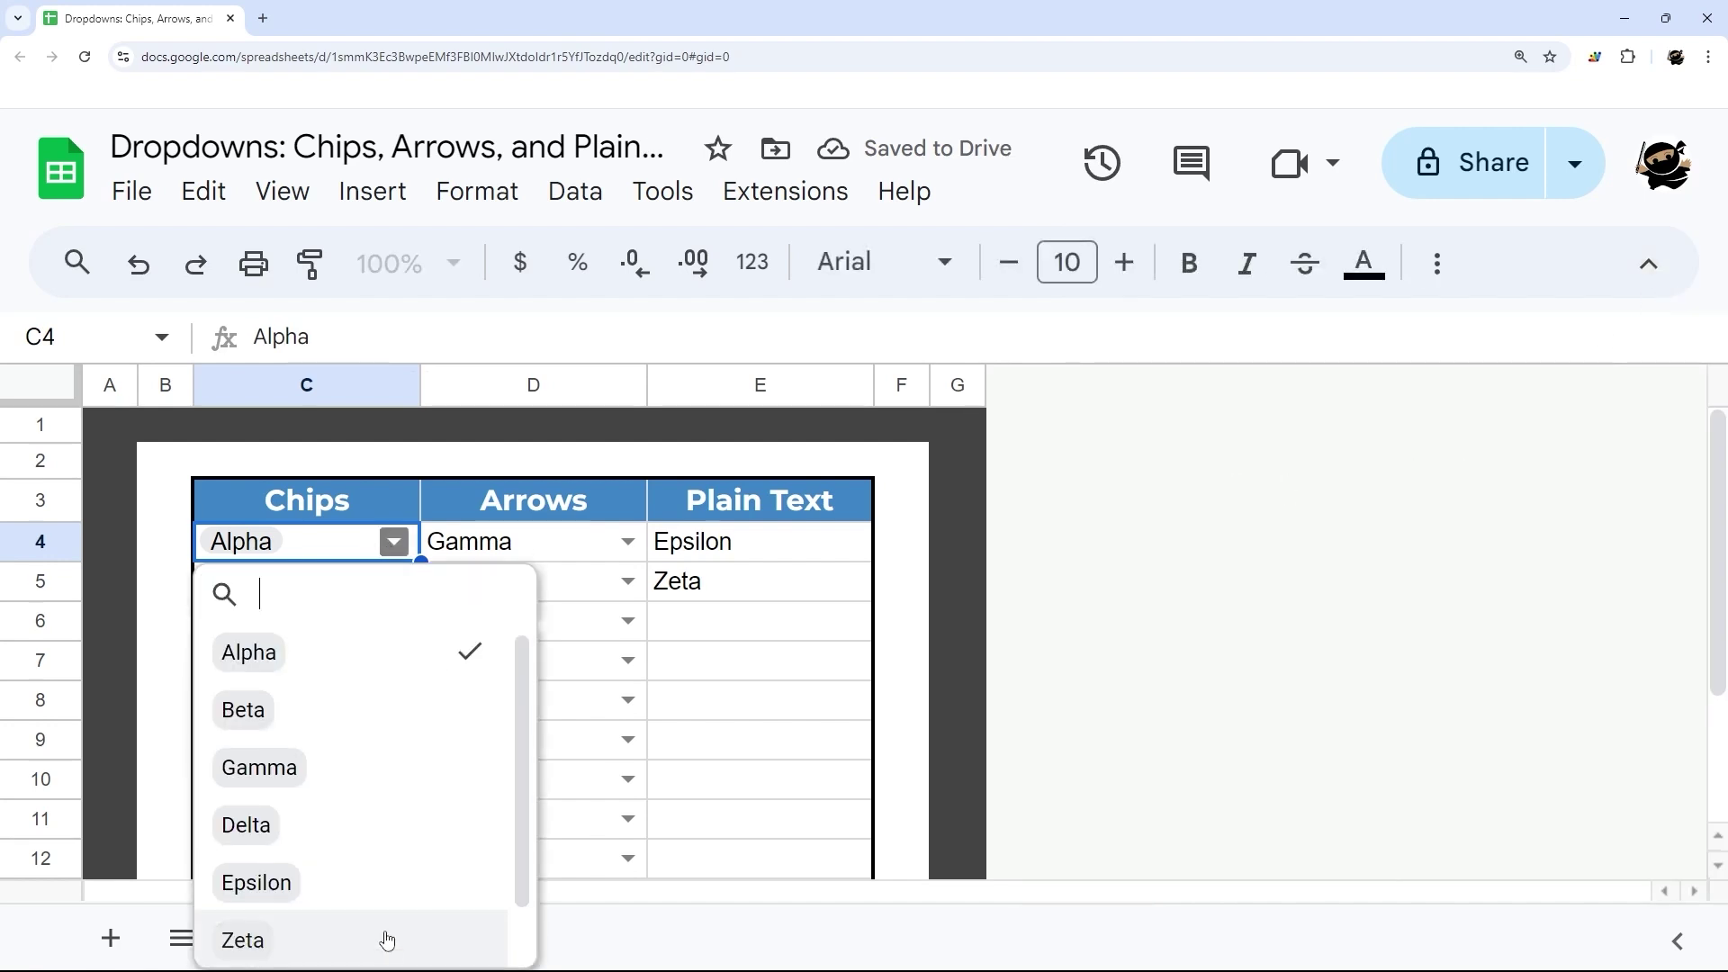
Reopen Data validation and turn off multiple selections on the C4:C13 Chips rule
scroll(387, 940, down, 1)
click(581, 191)
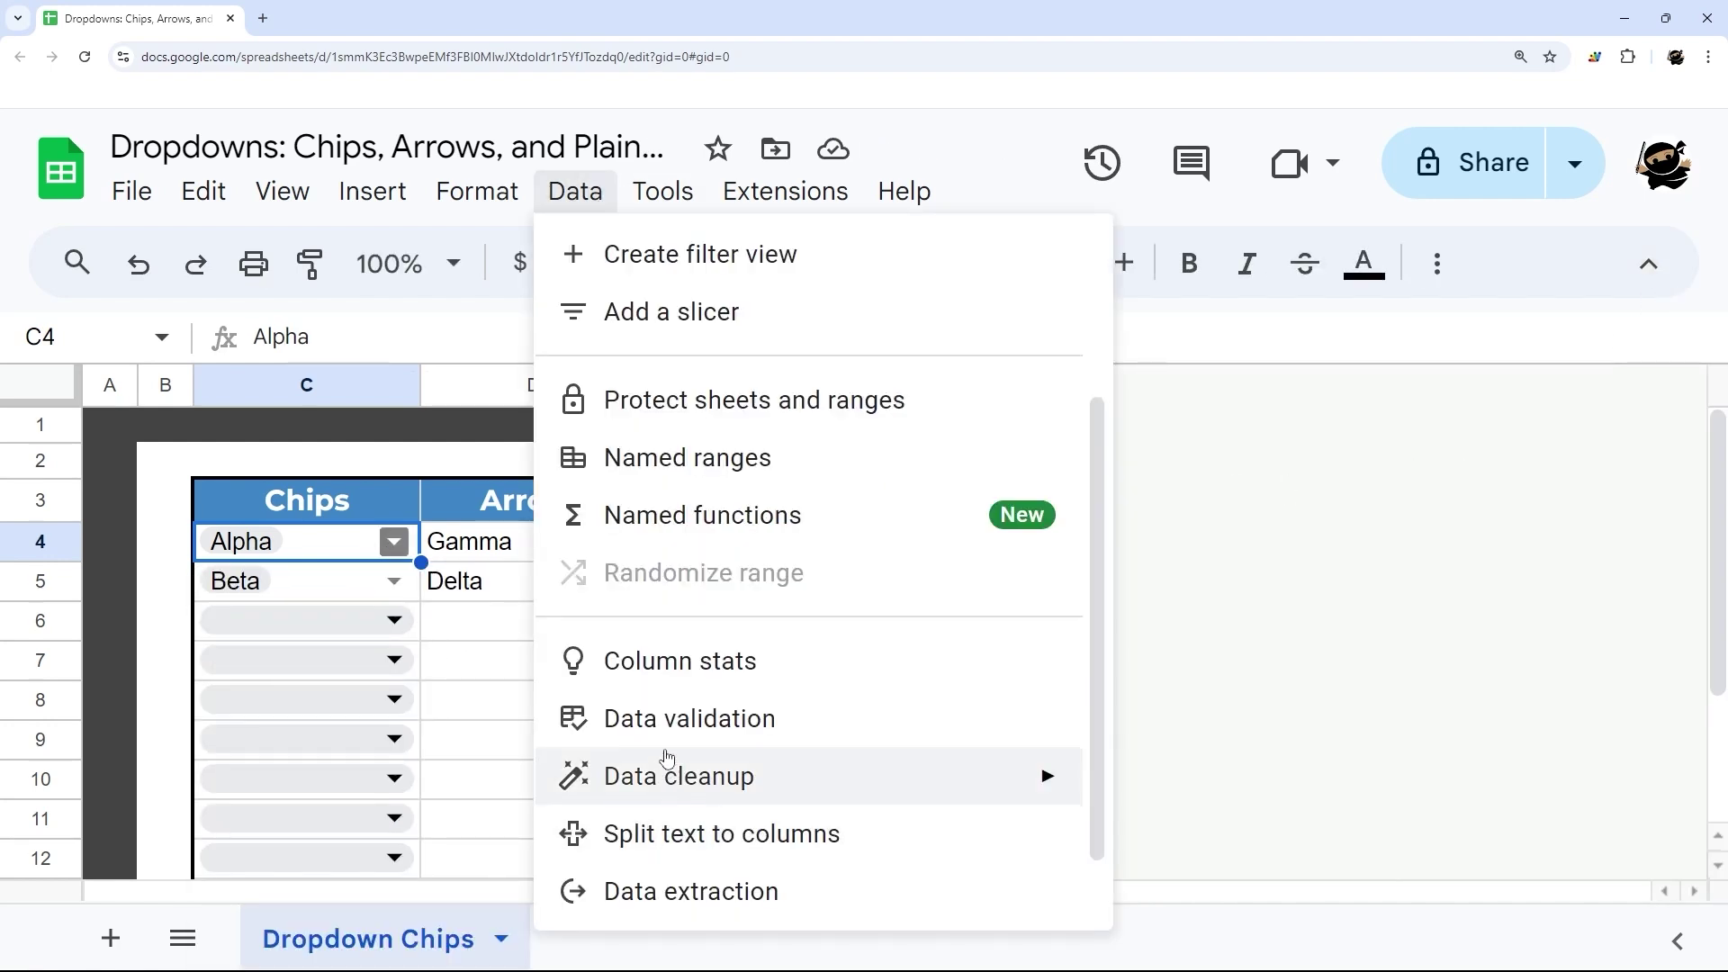
click(666, 719)
click(1292, 390)
scroll(1274, 644, down, 5)
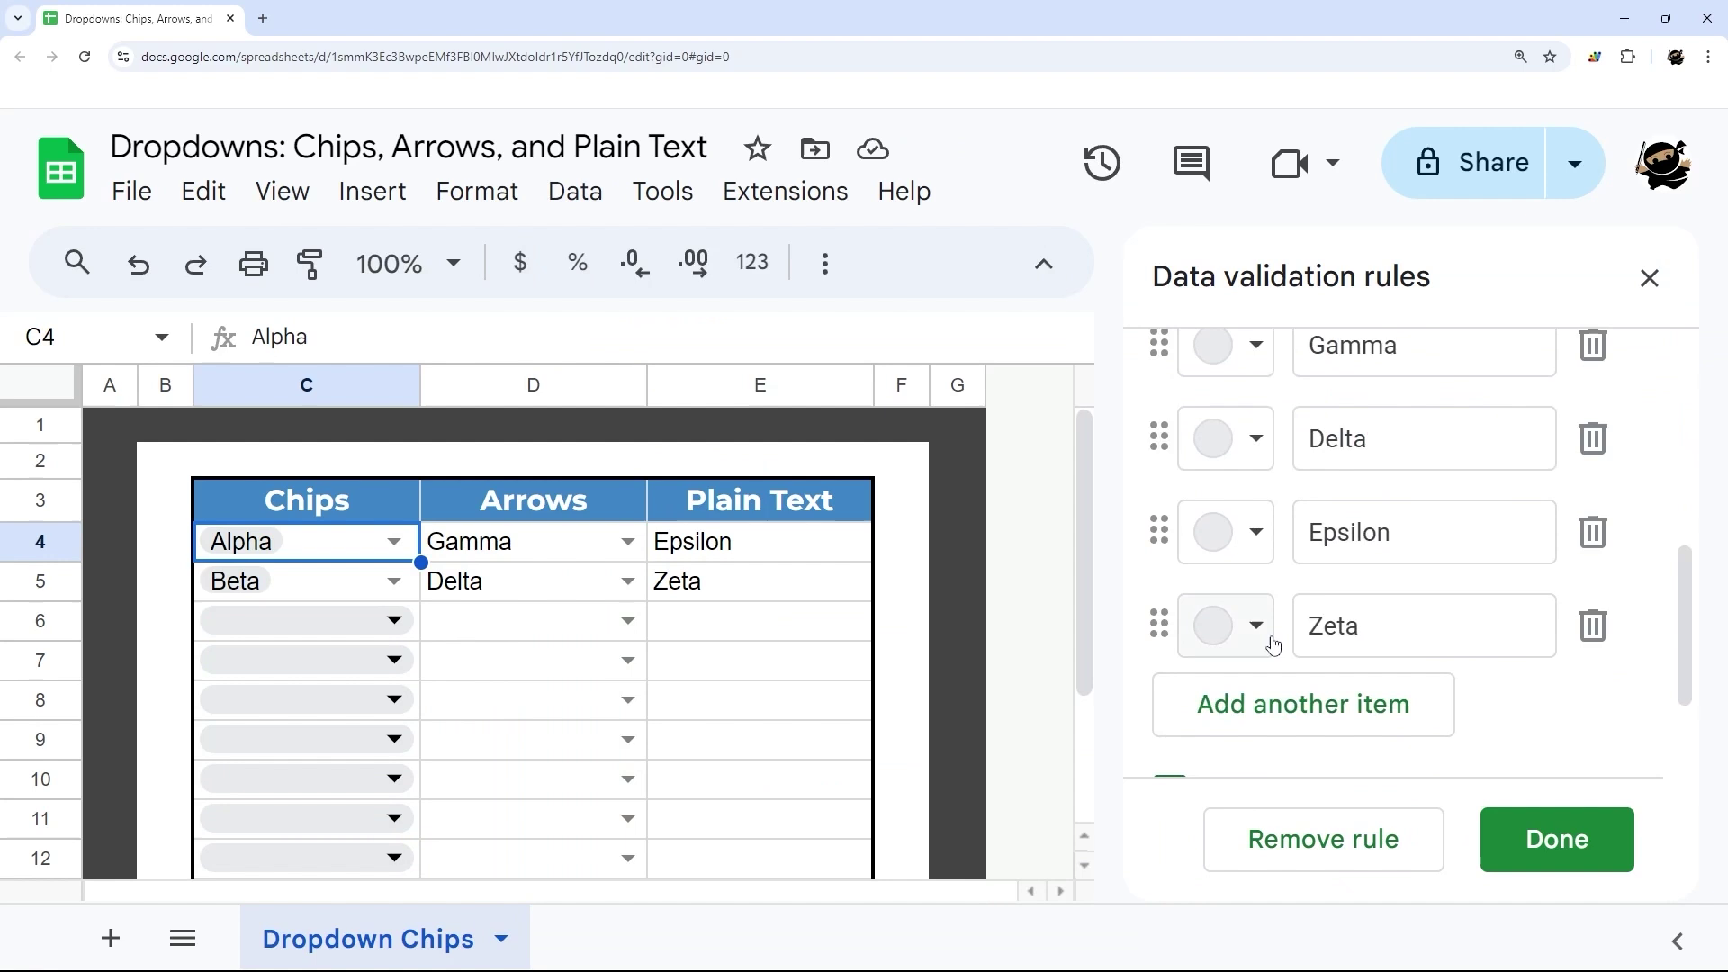
scroll(1274, 644, down, 2)
click(1178, 639)
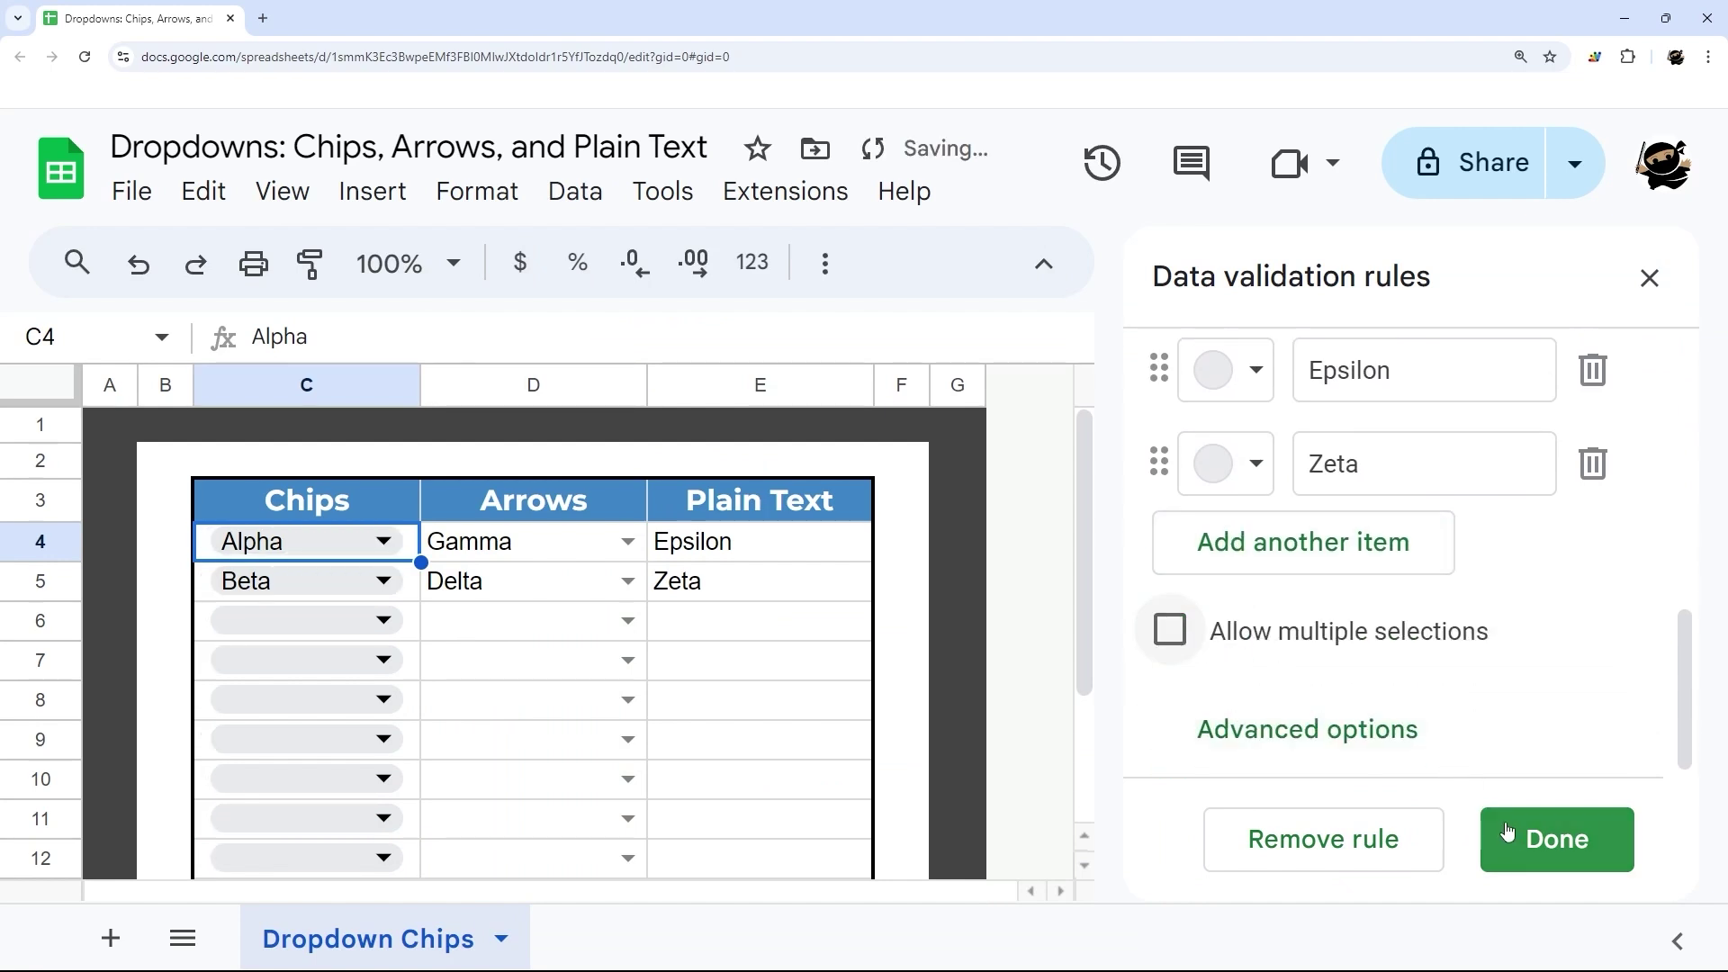
click(1508, 832)
Open the D4:D13 Arrows rule and expand its Advanced options
click(1312, 571)
scroll(1311, 598, down, 5)
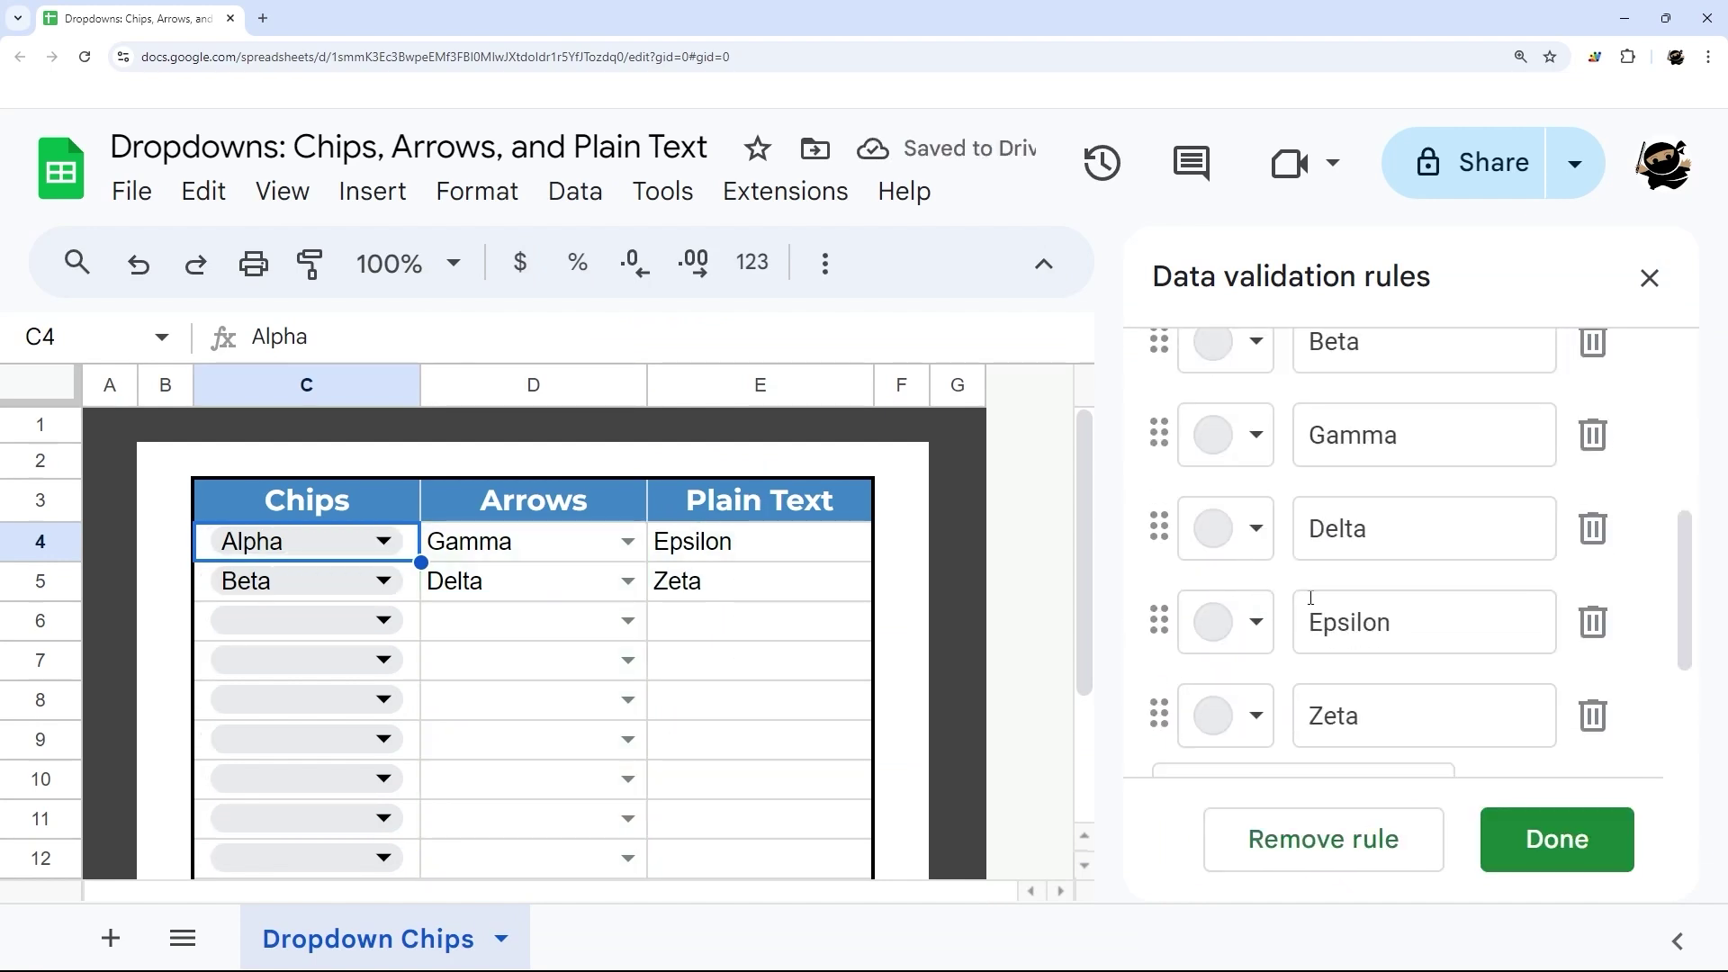
scroll(1374, 655, down, 3)
click(1267, 731)
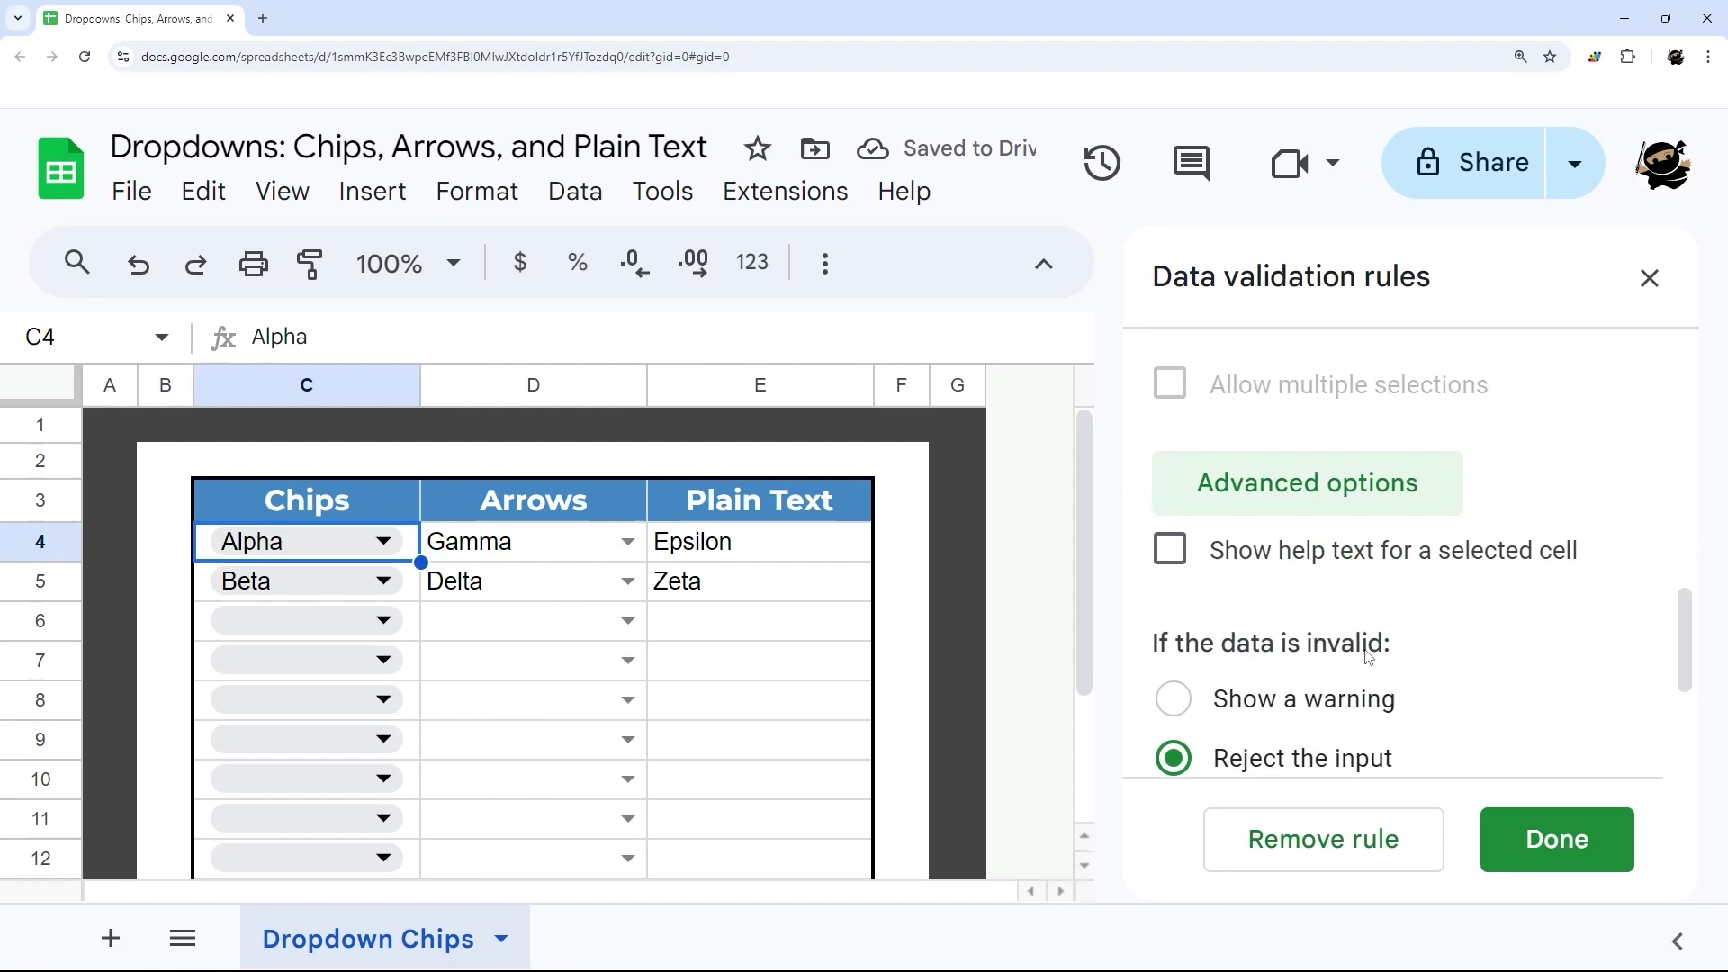
scroll(1314, 666, down, 4)
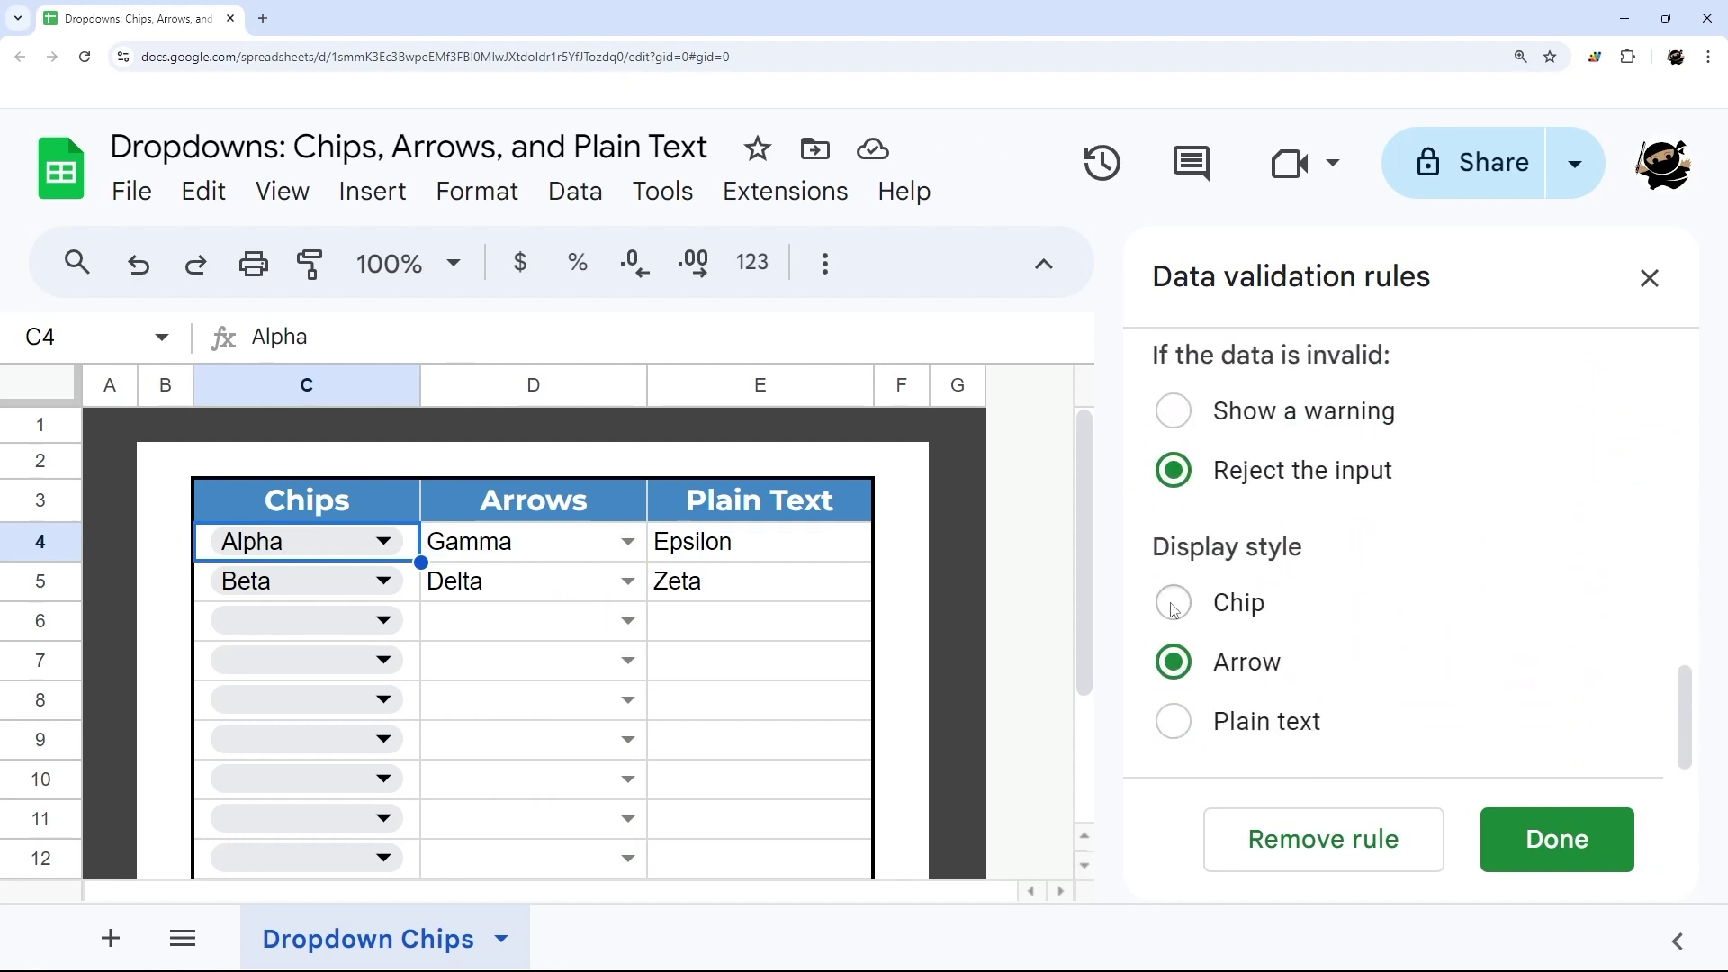
scroll(1375, 645, up, 4)
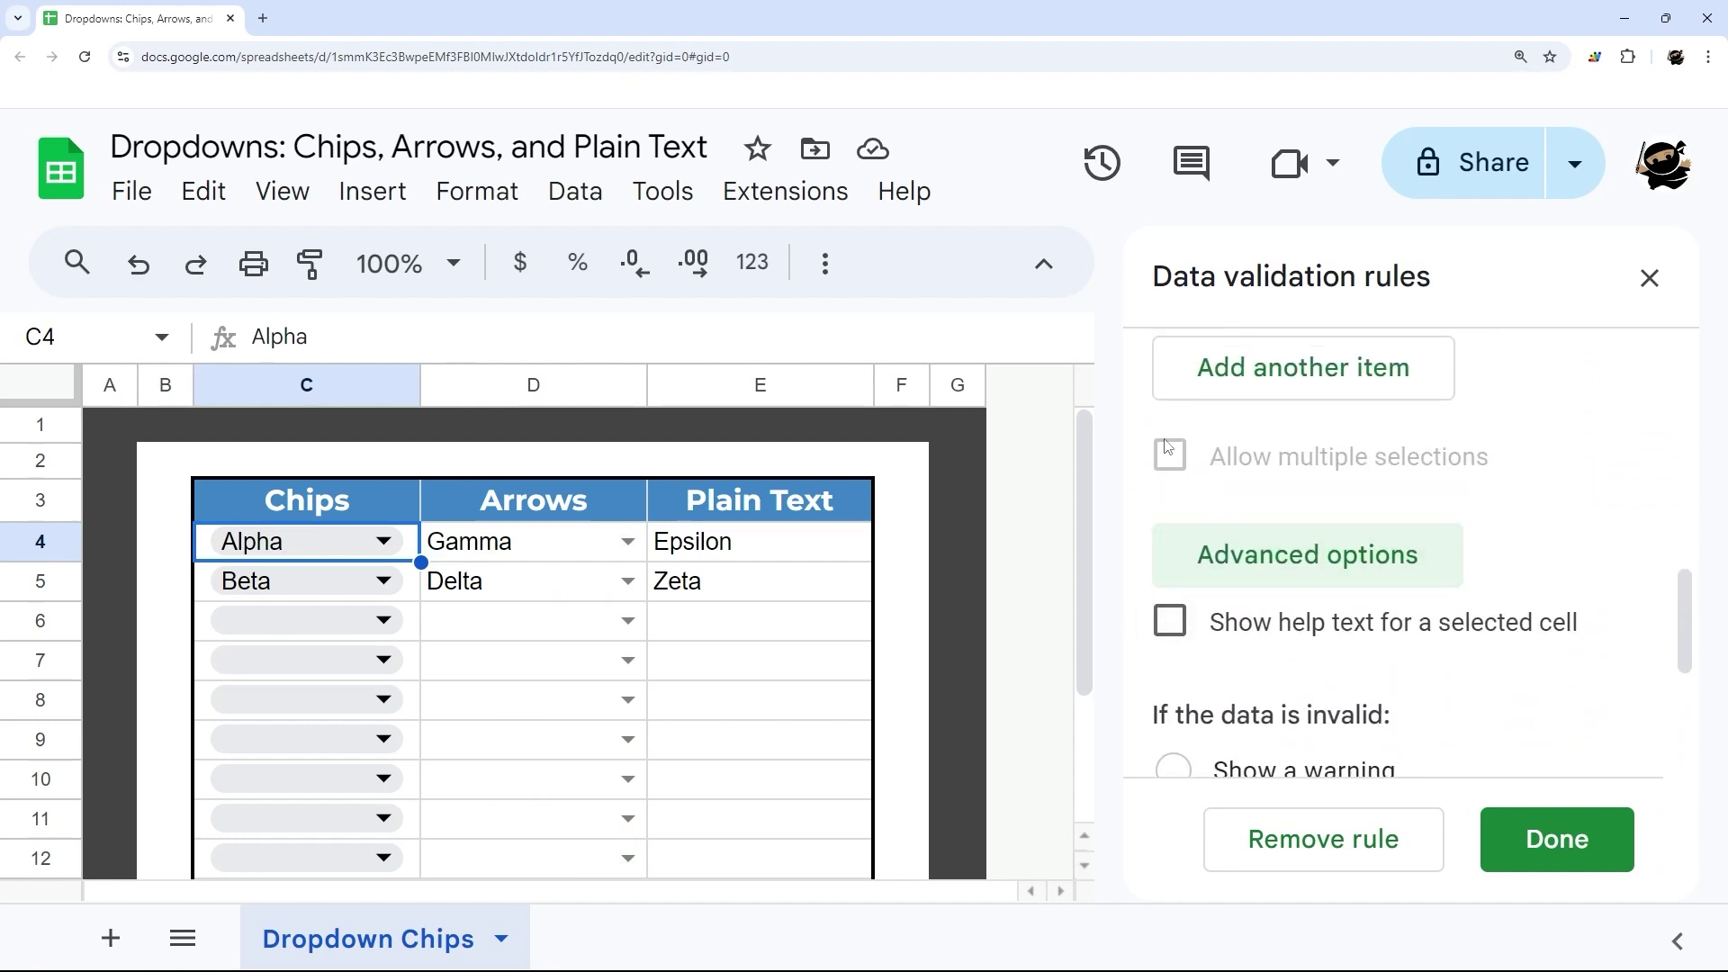
scroll(1333, 492, down, 4)
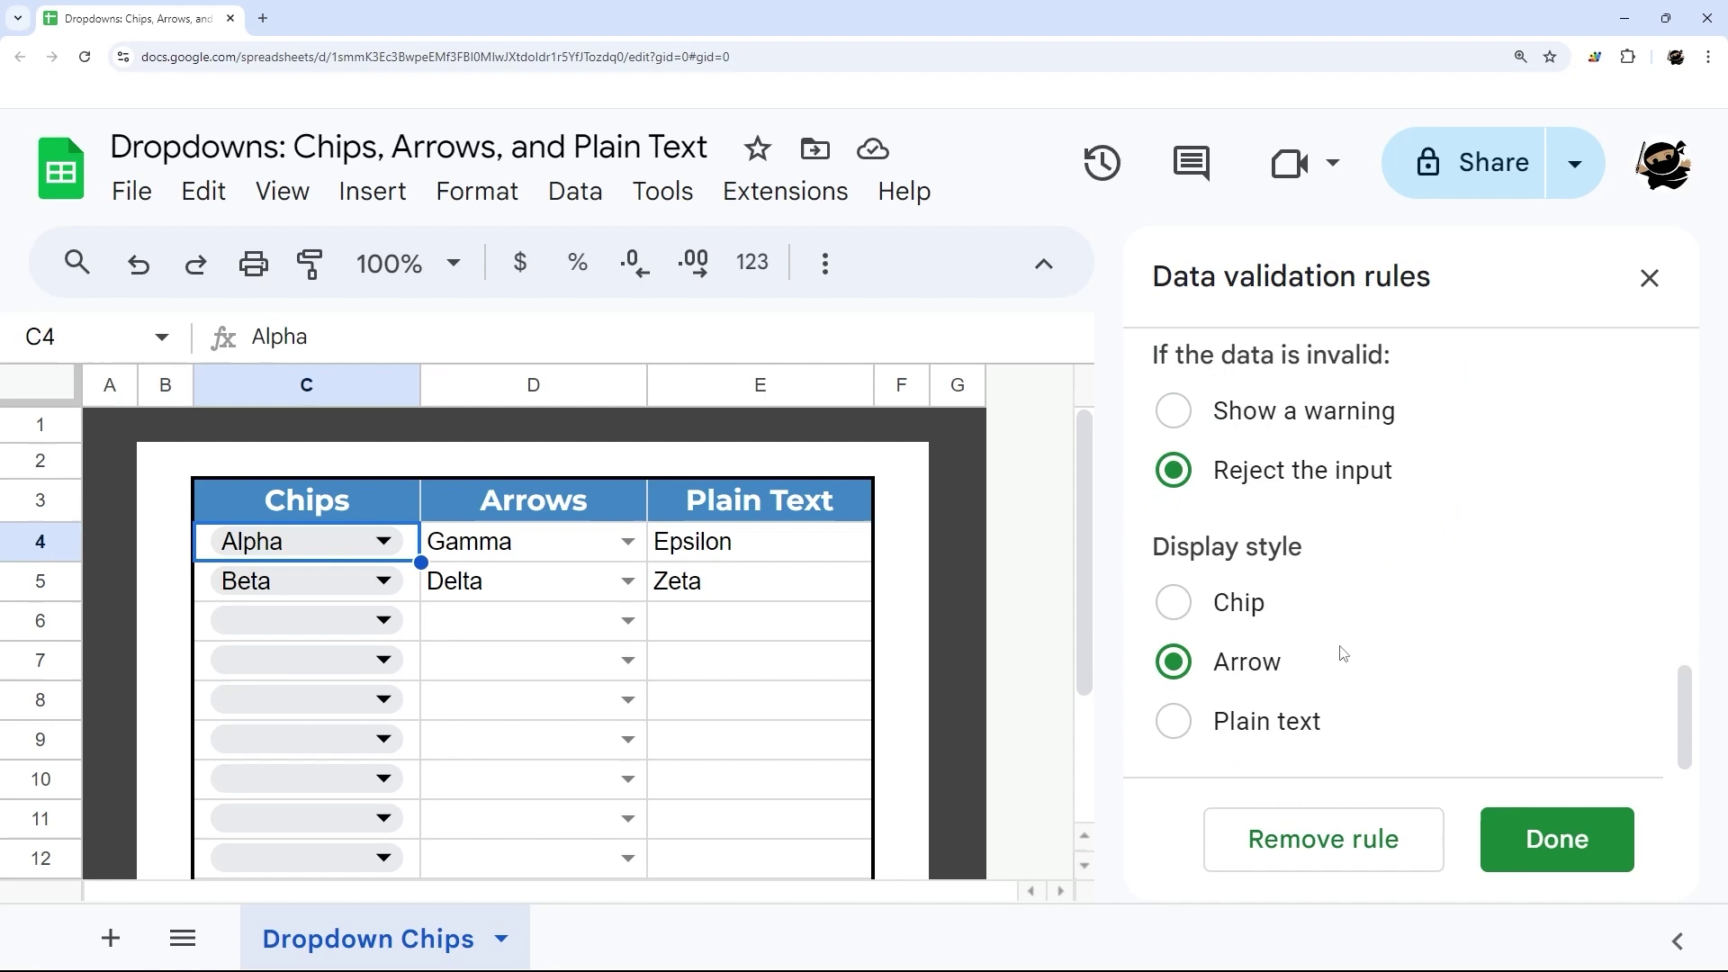
Try Plain text, Arrow and Chip display styles, settle on Arrow, and click Done
click(1211, 724)
scroll(1272, 630, up, 5)
scroll(1272, 630, down, 5)
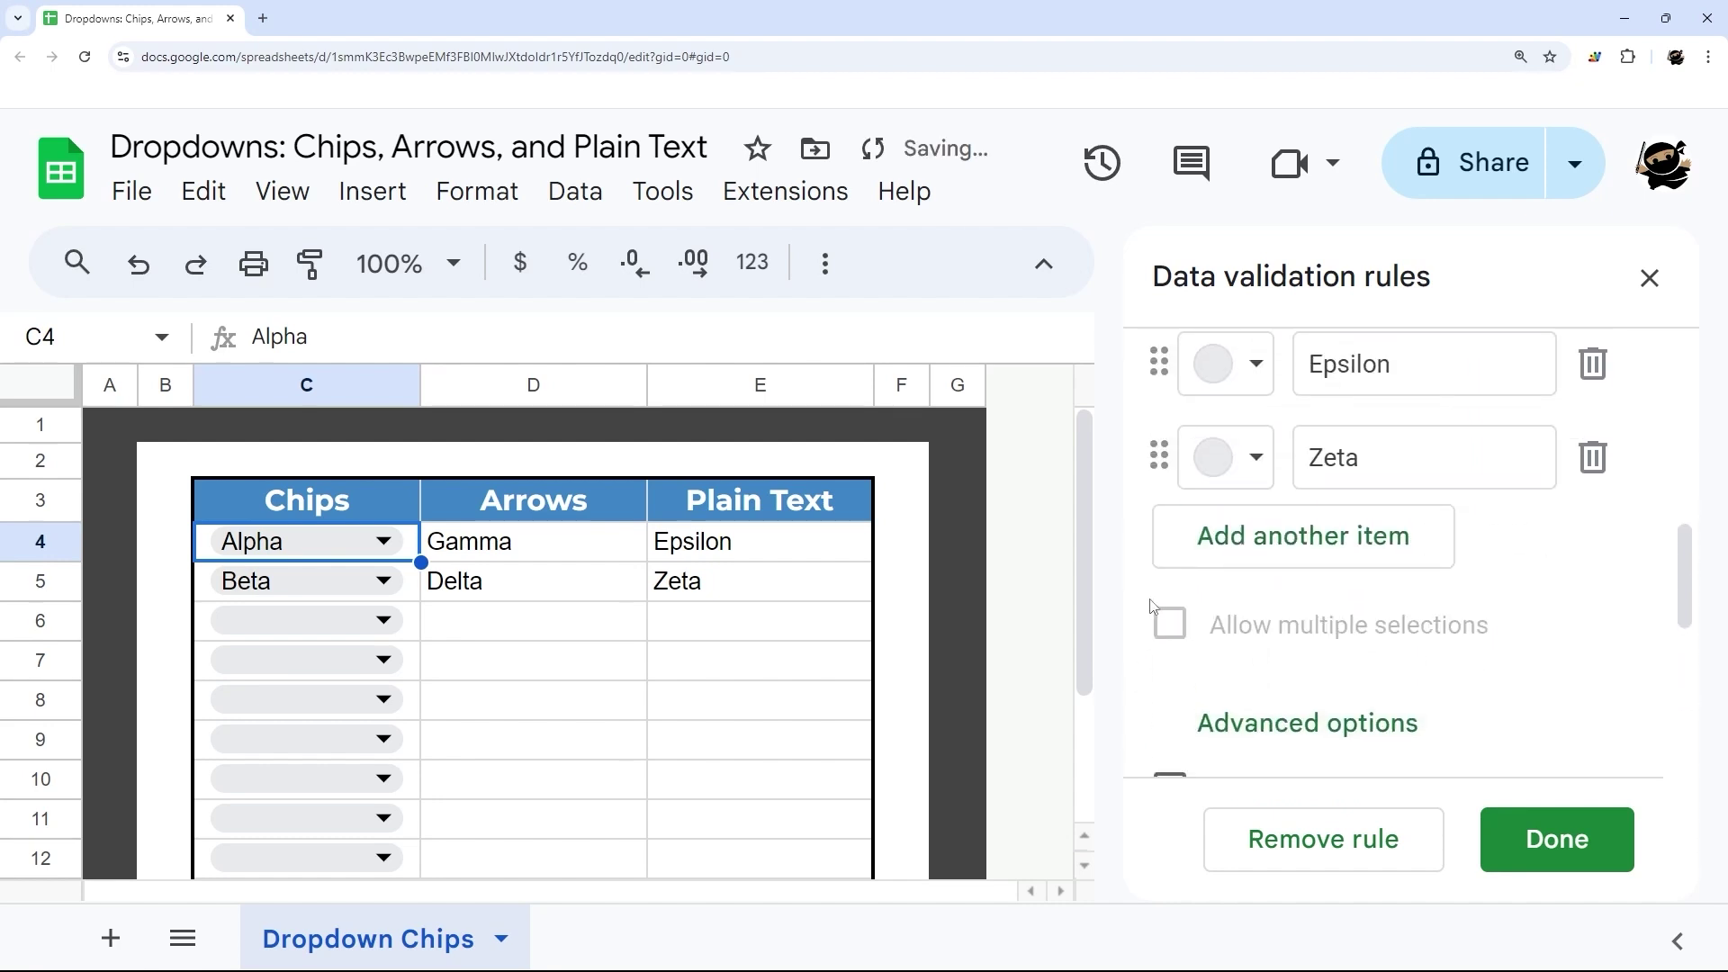
click(1265, 645)
scroll(1264, 641, up, 5)
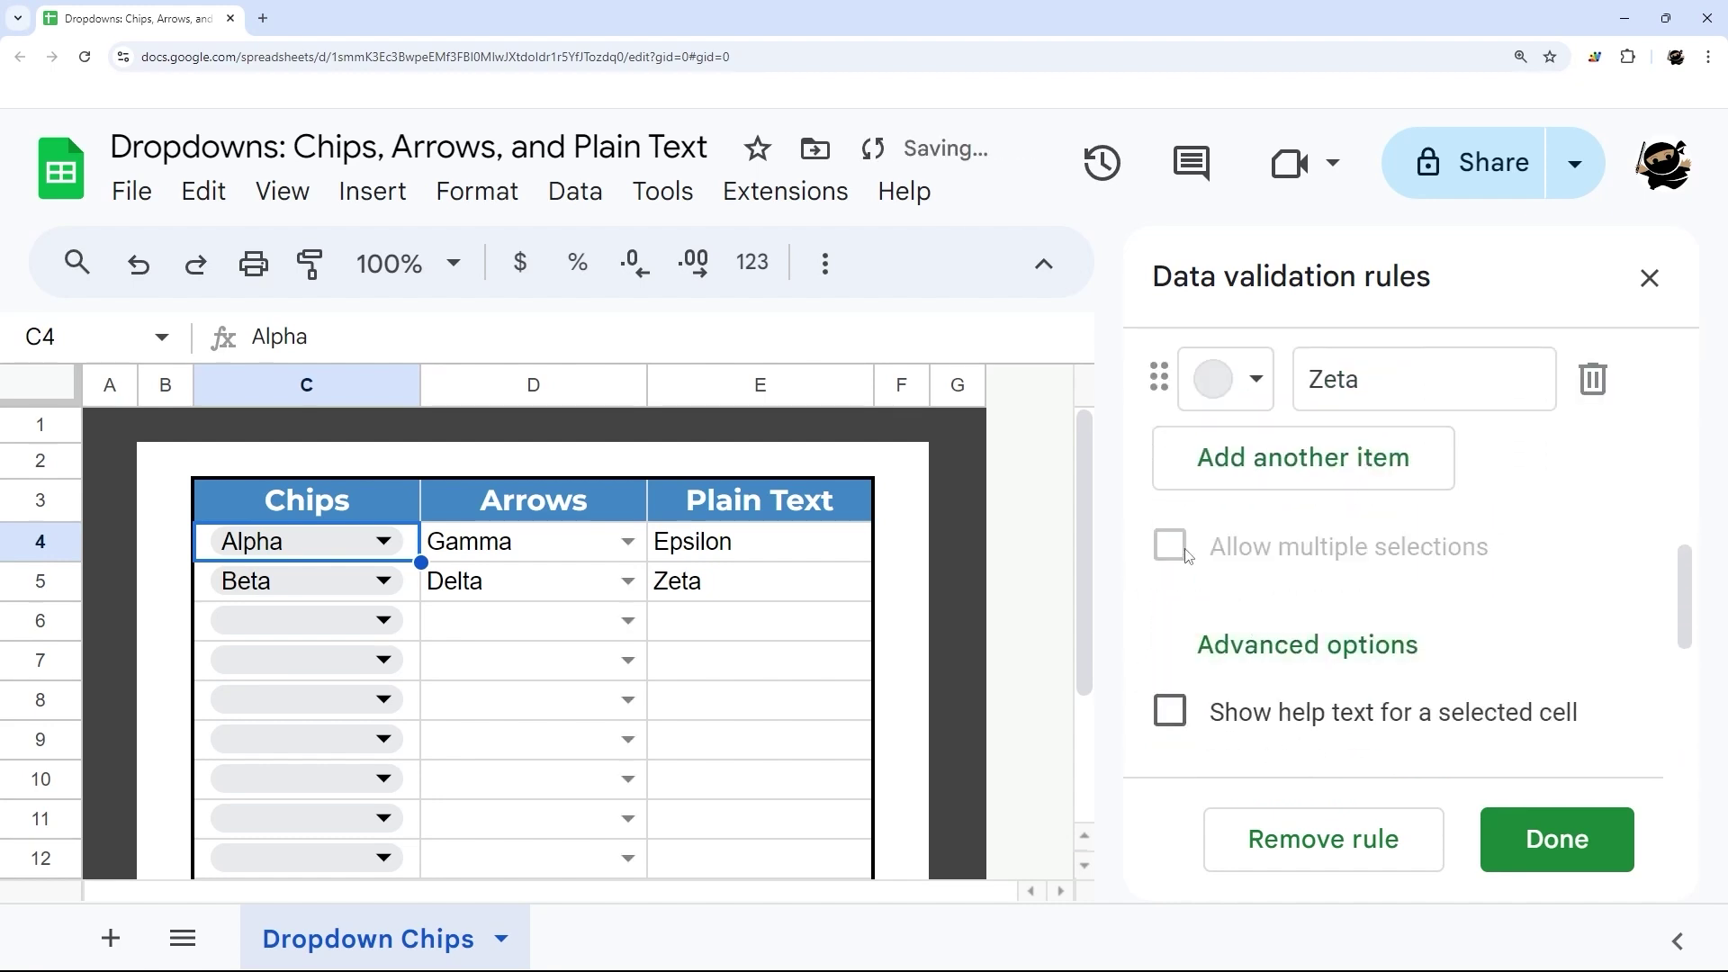
scroll(1306, 615, down, 5)
click(1239, 621)
scroll(1240, 627, up, 5)
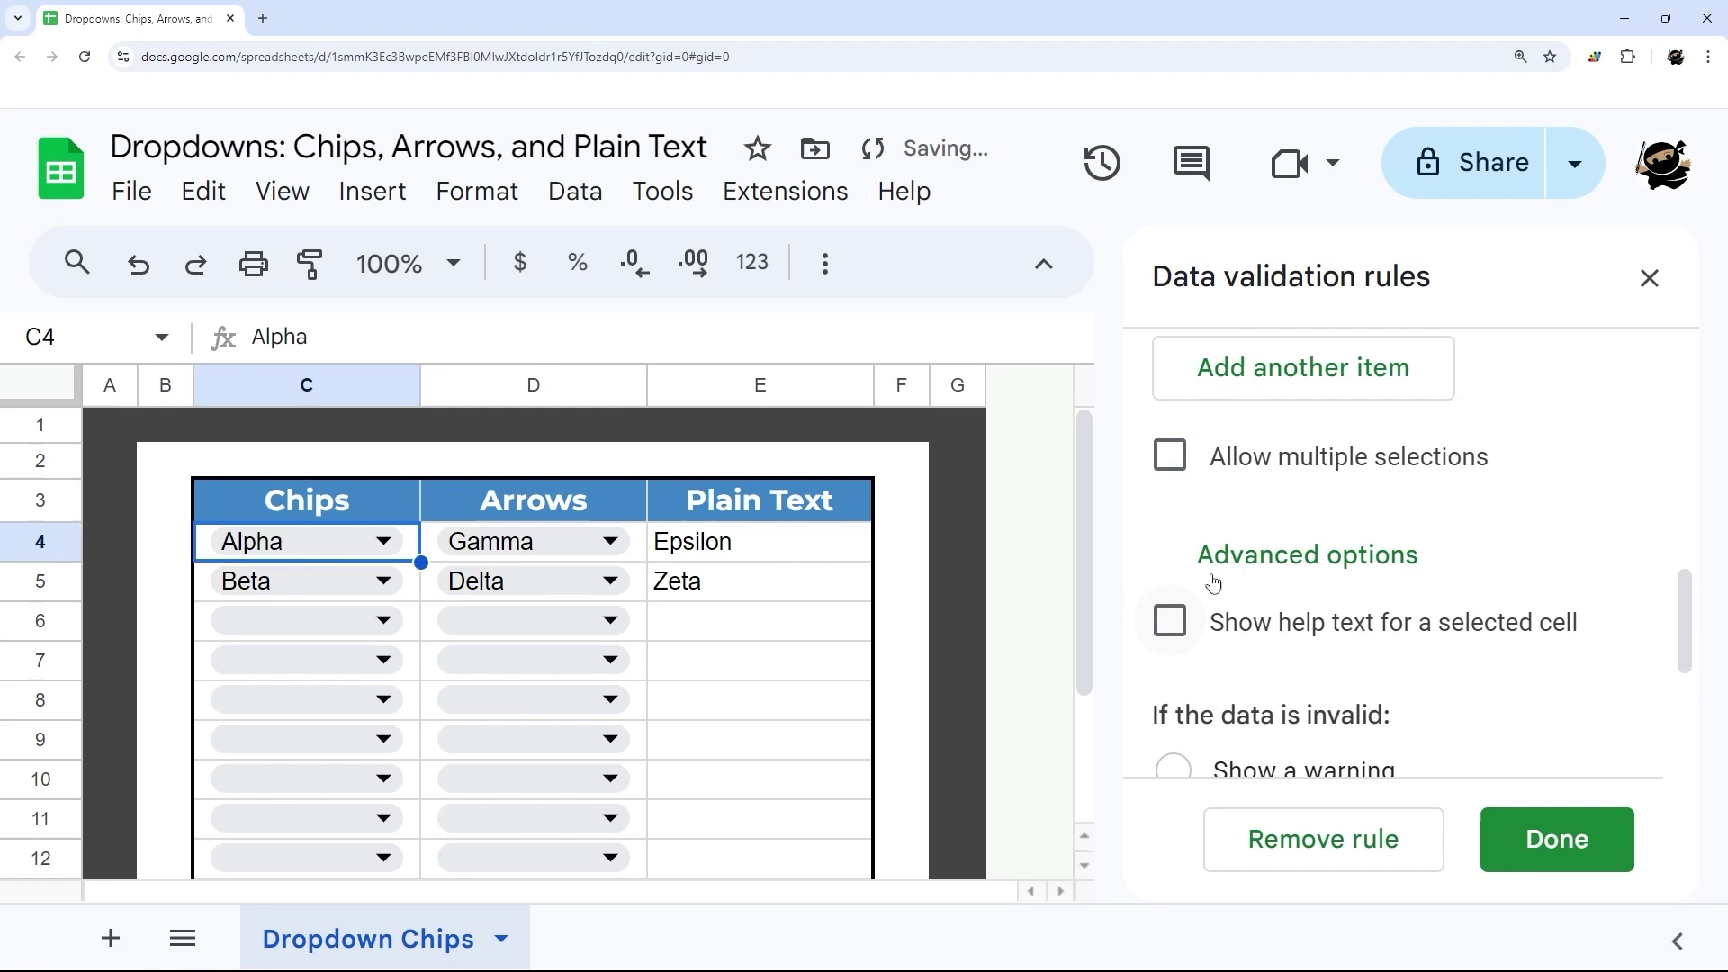
scroll(1170, 458, down, 5)
click(1229, 662)
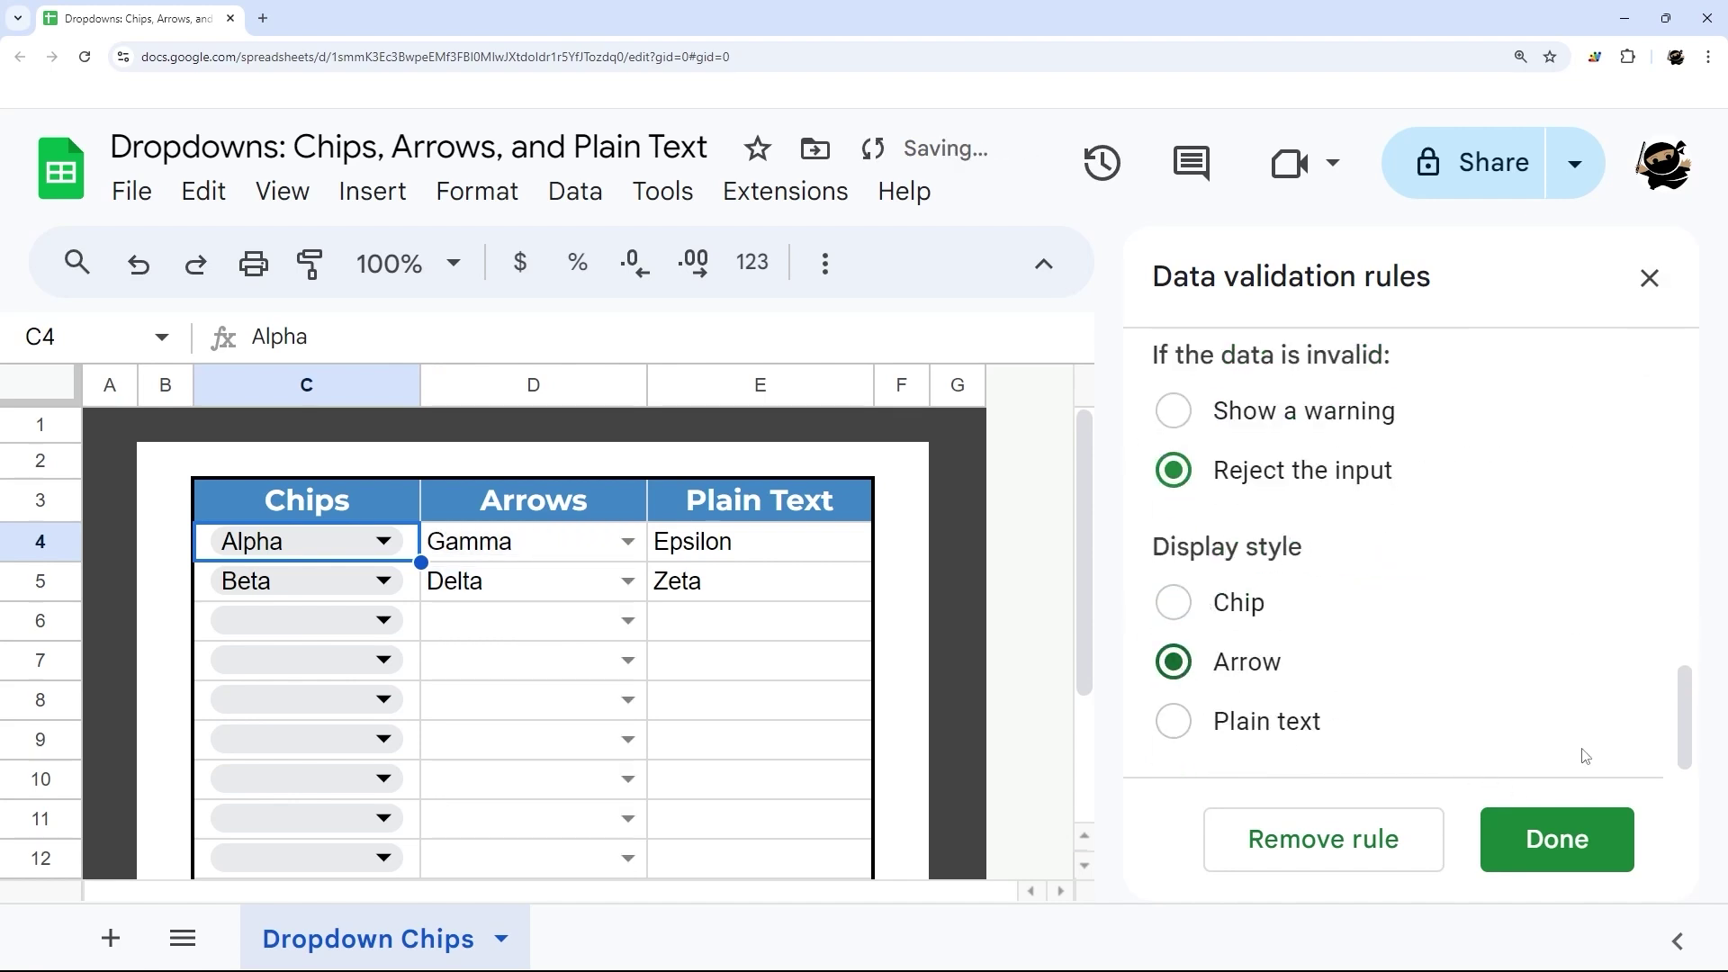
click(1548, 830)
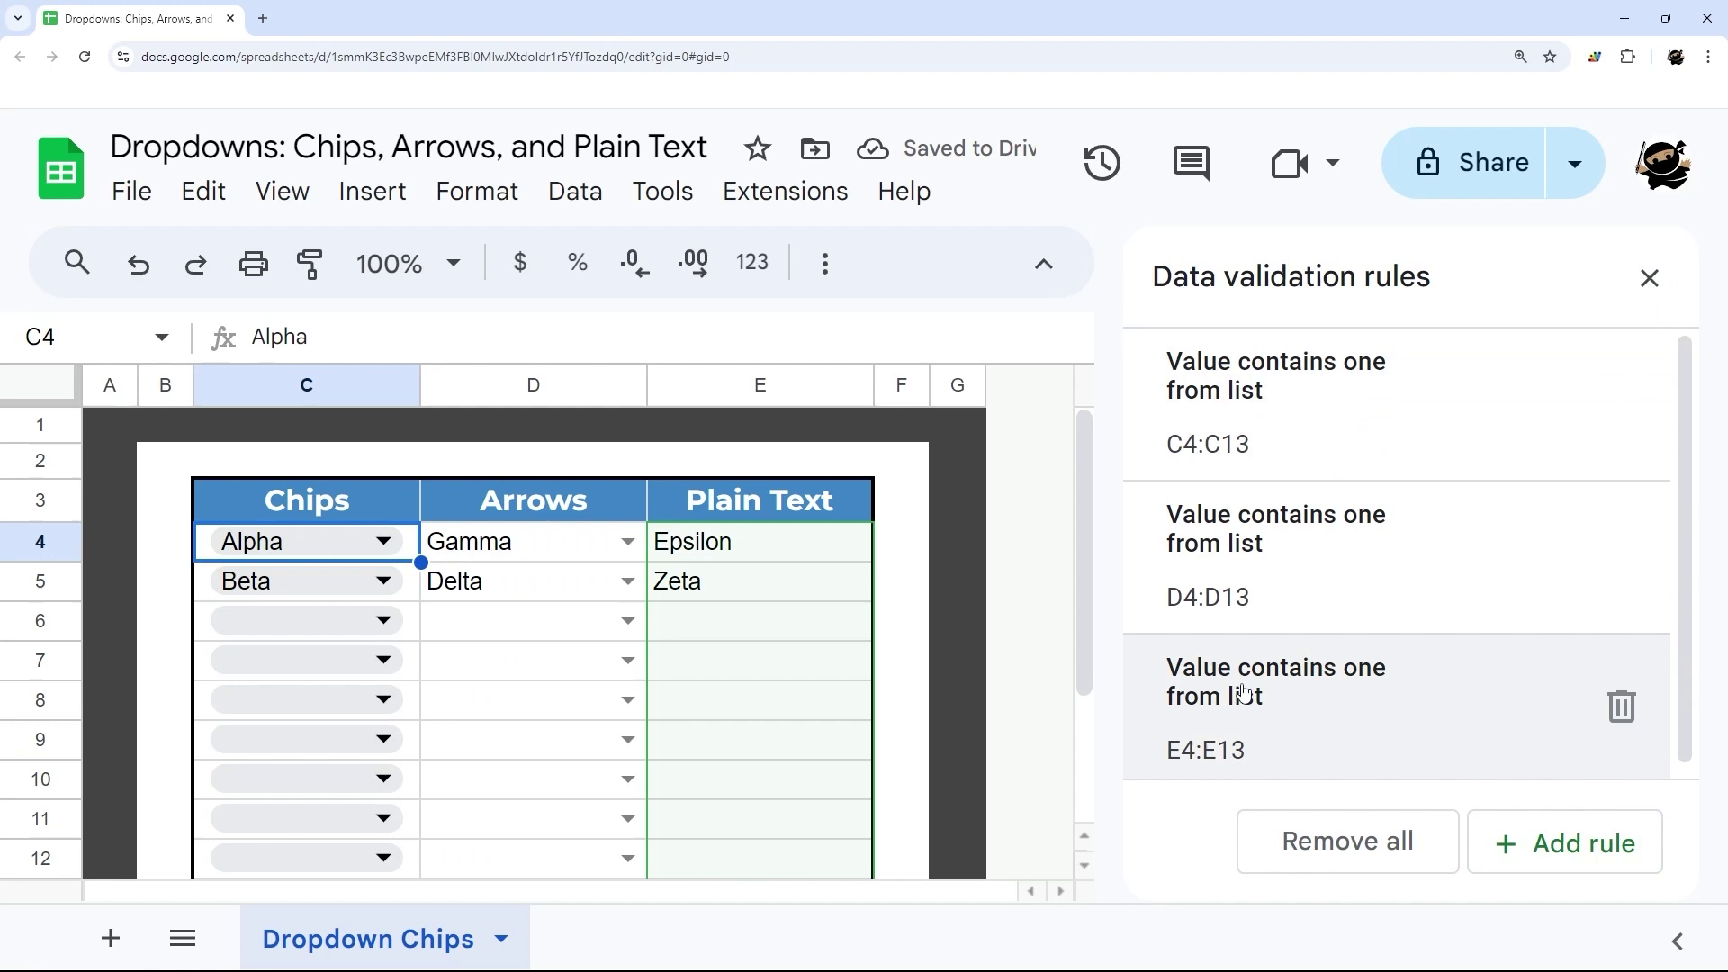
Close the validation panel and open C5's Beta option list a few times without changes
click(1649, 278)
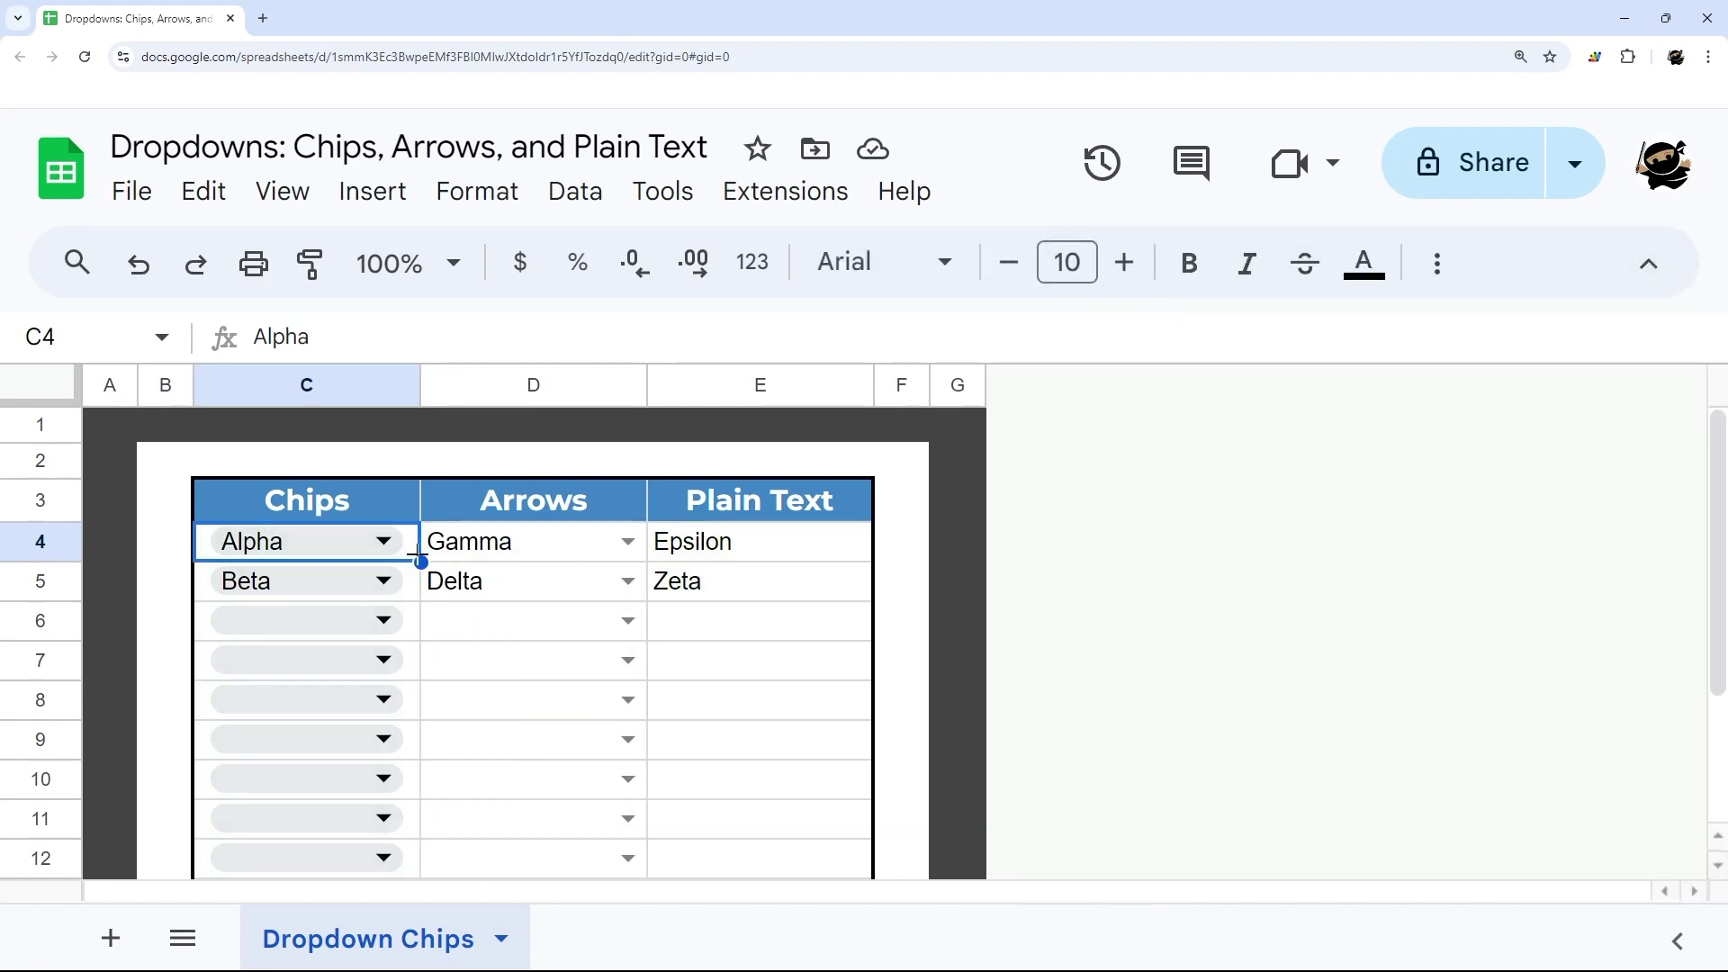
key(shift+Down)
key(shift+Down)
key(shift+Down)
key(shift+Down)
key(shift+Down)
key(shift+Down)
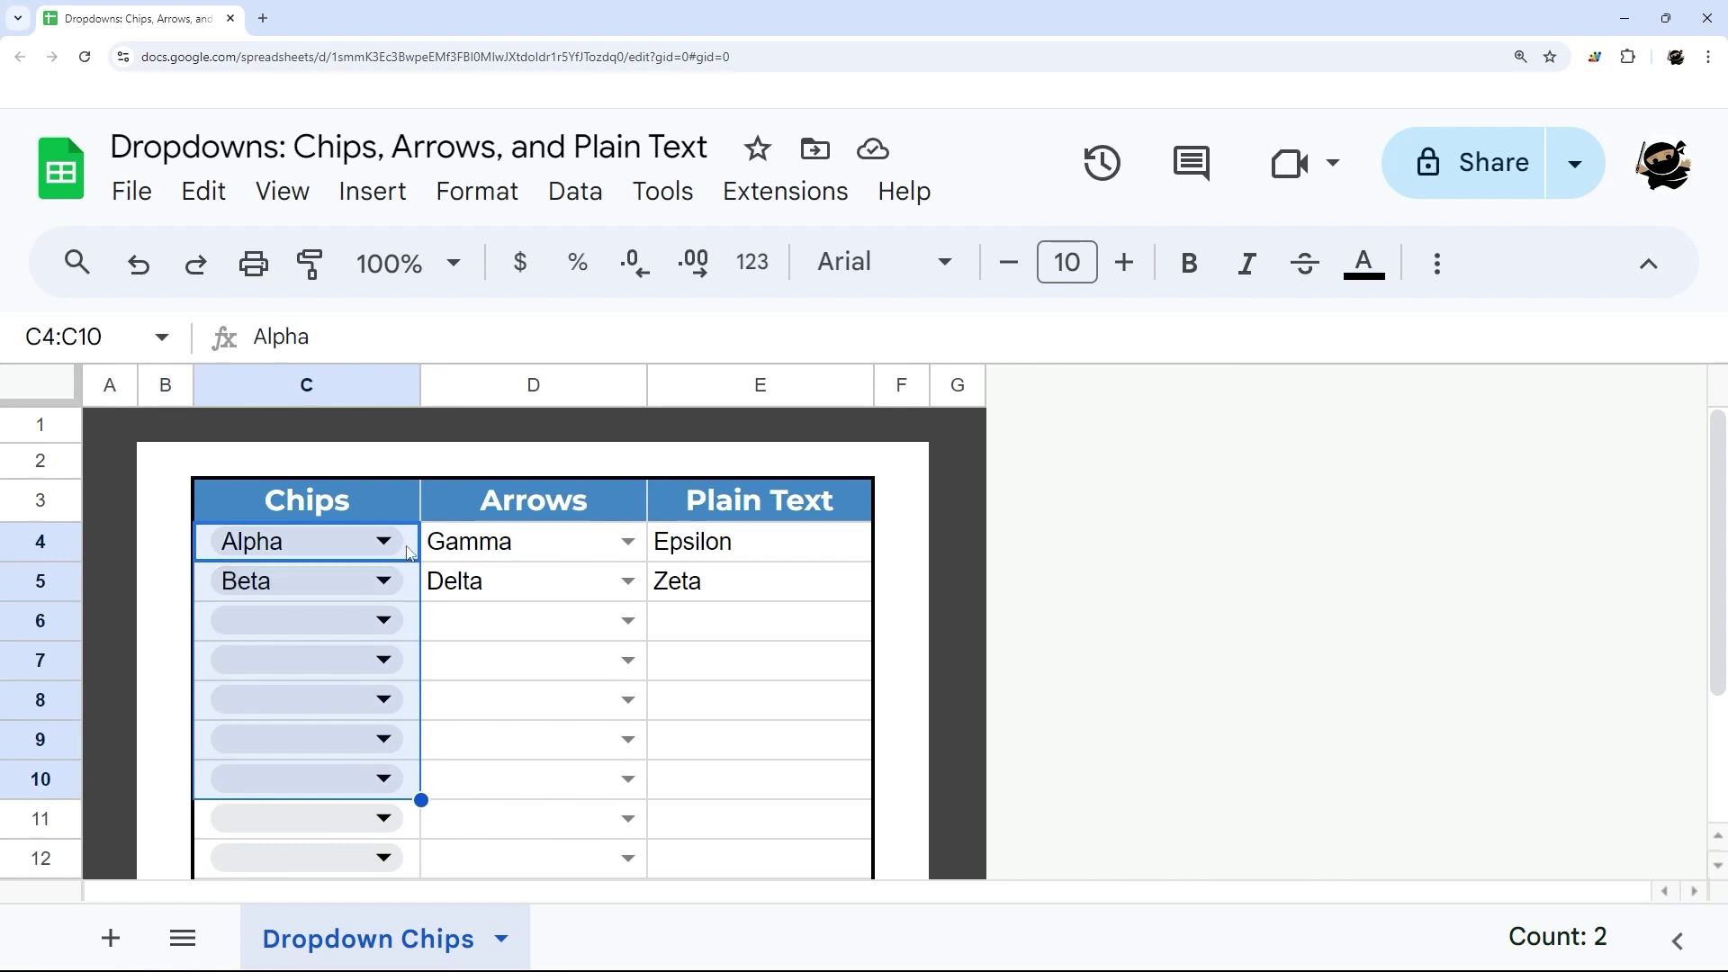
click(409, 553)
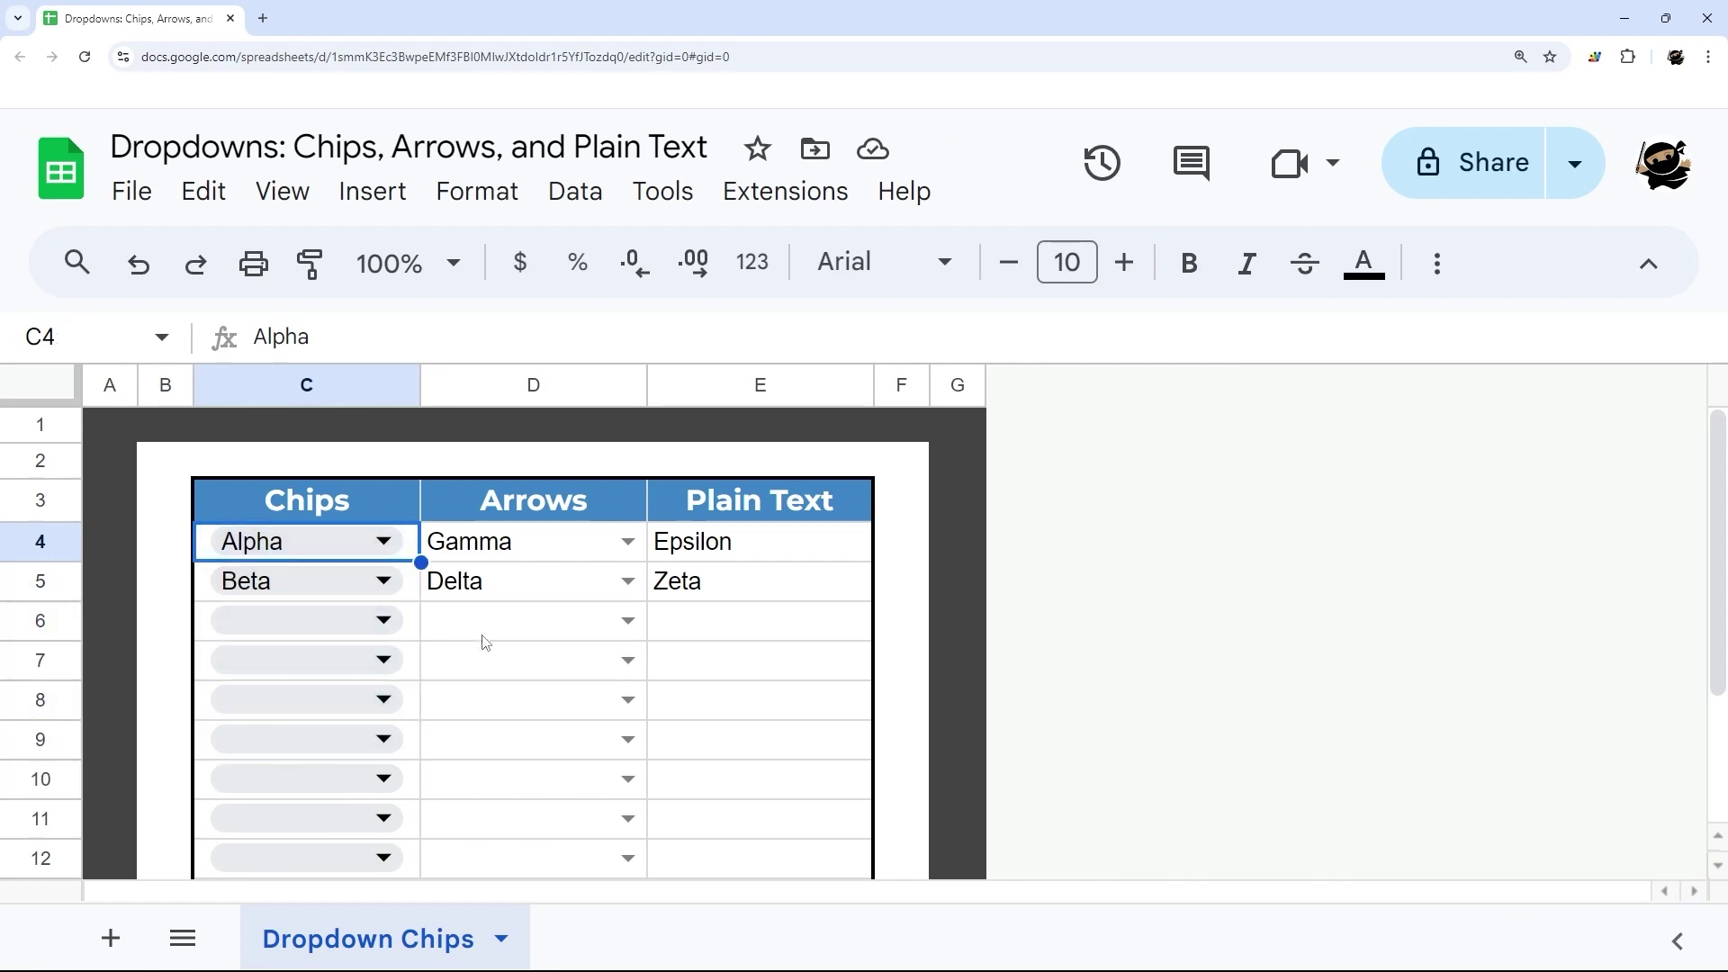
click(370, 587)
click(484, 587)
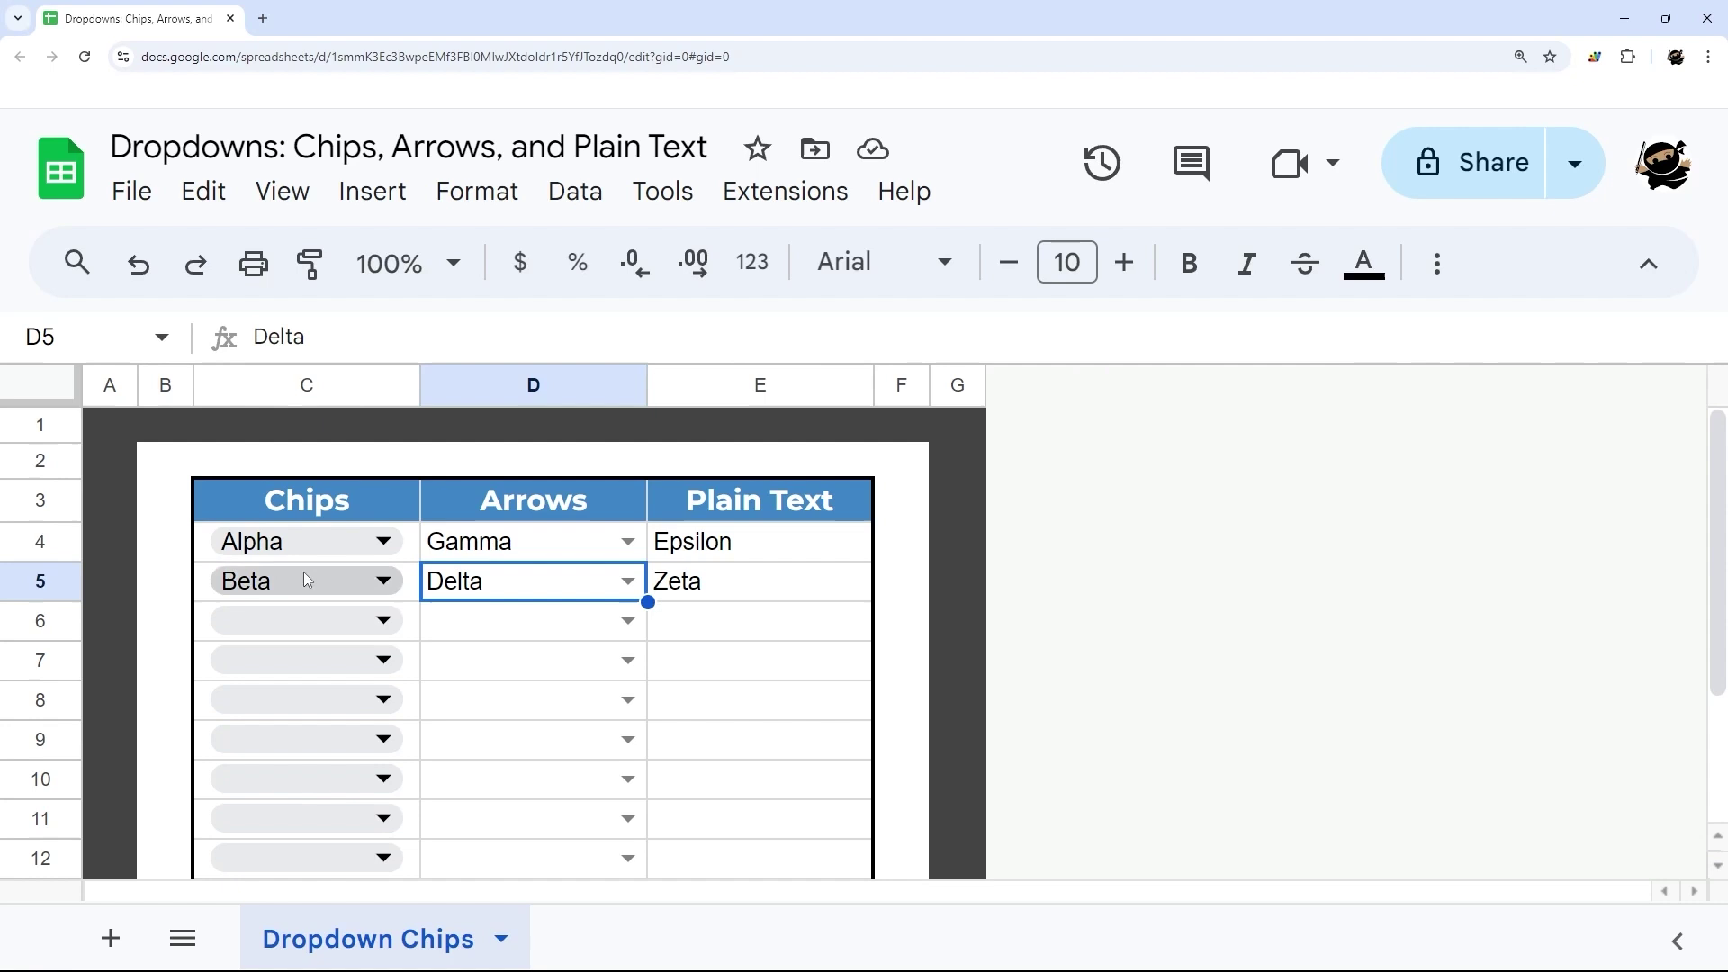
click(320, 579)
click(528, 590)
click(290, 587)
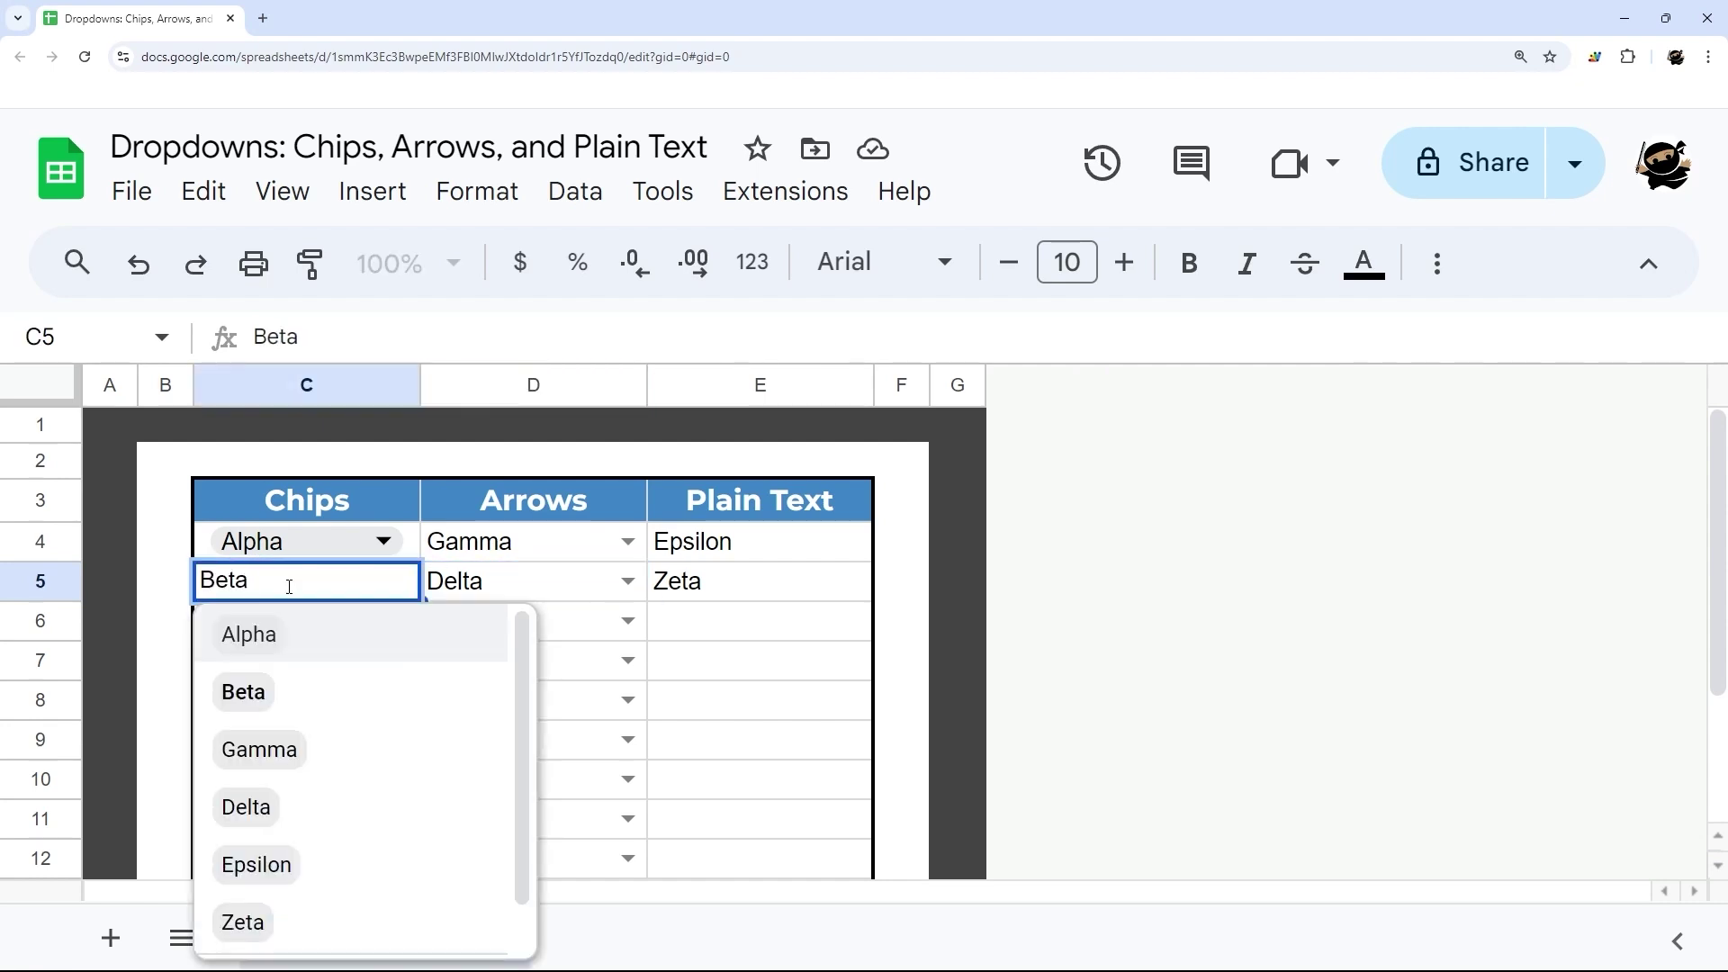
click(511, 592)
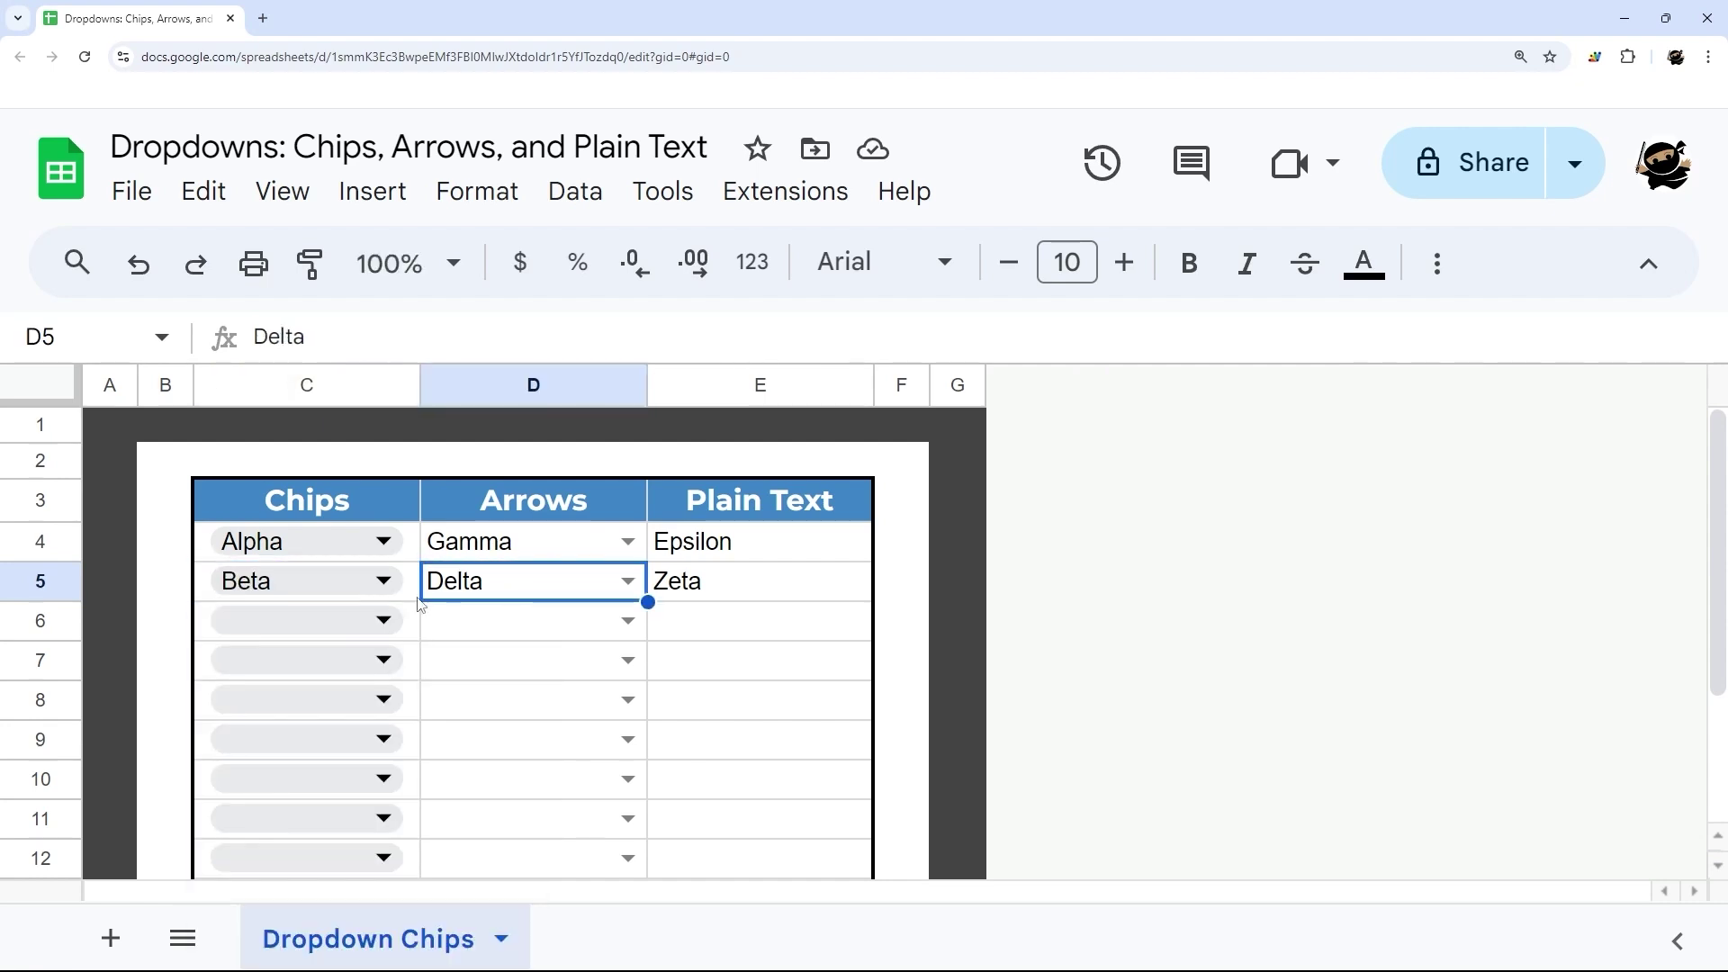
Delete Beta from C5, undo to restore it, then select D4:D8 and E4:E8
click(412, 592)
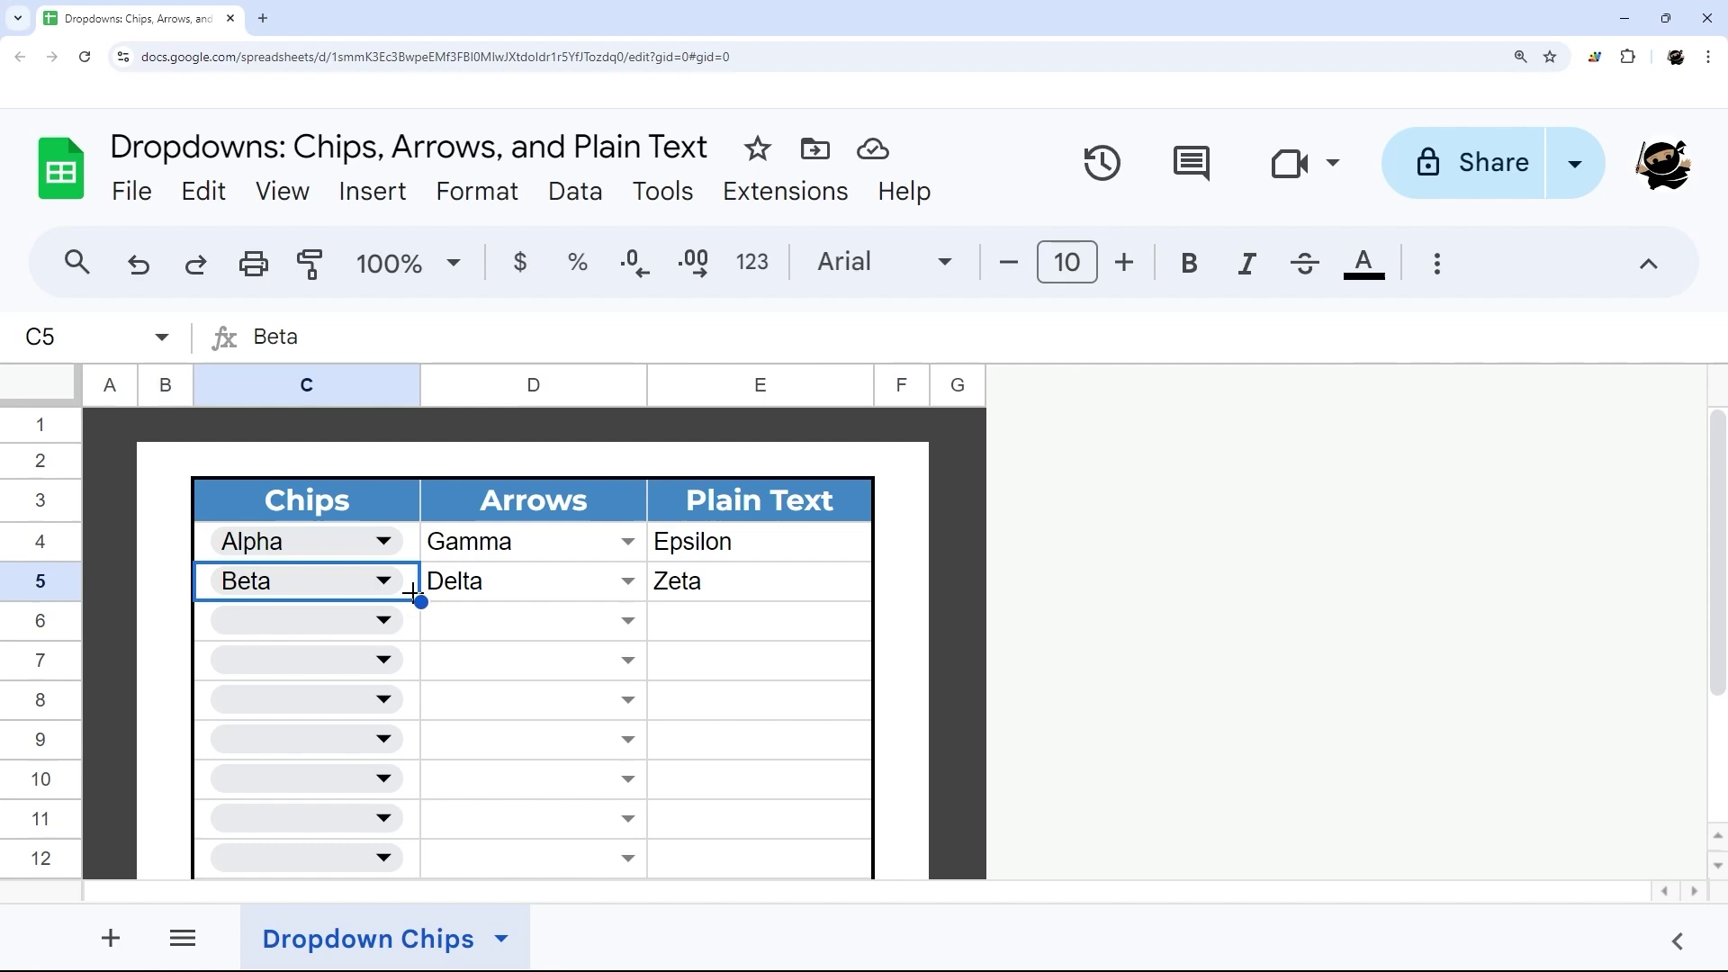
key(Delete)
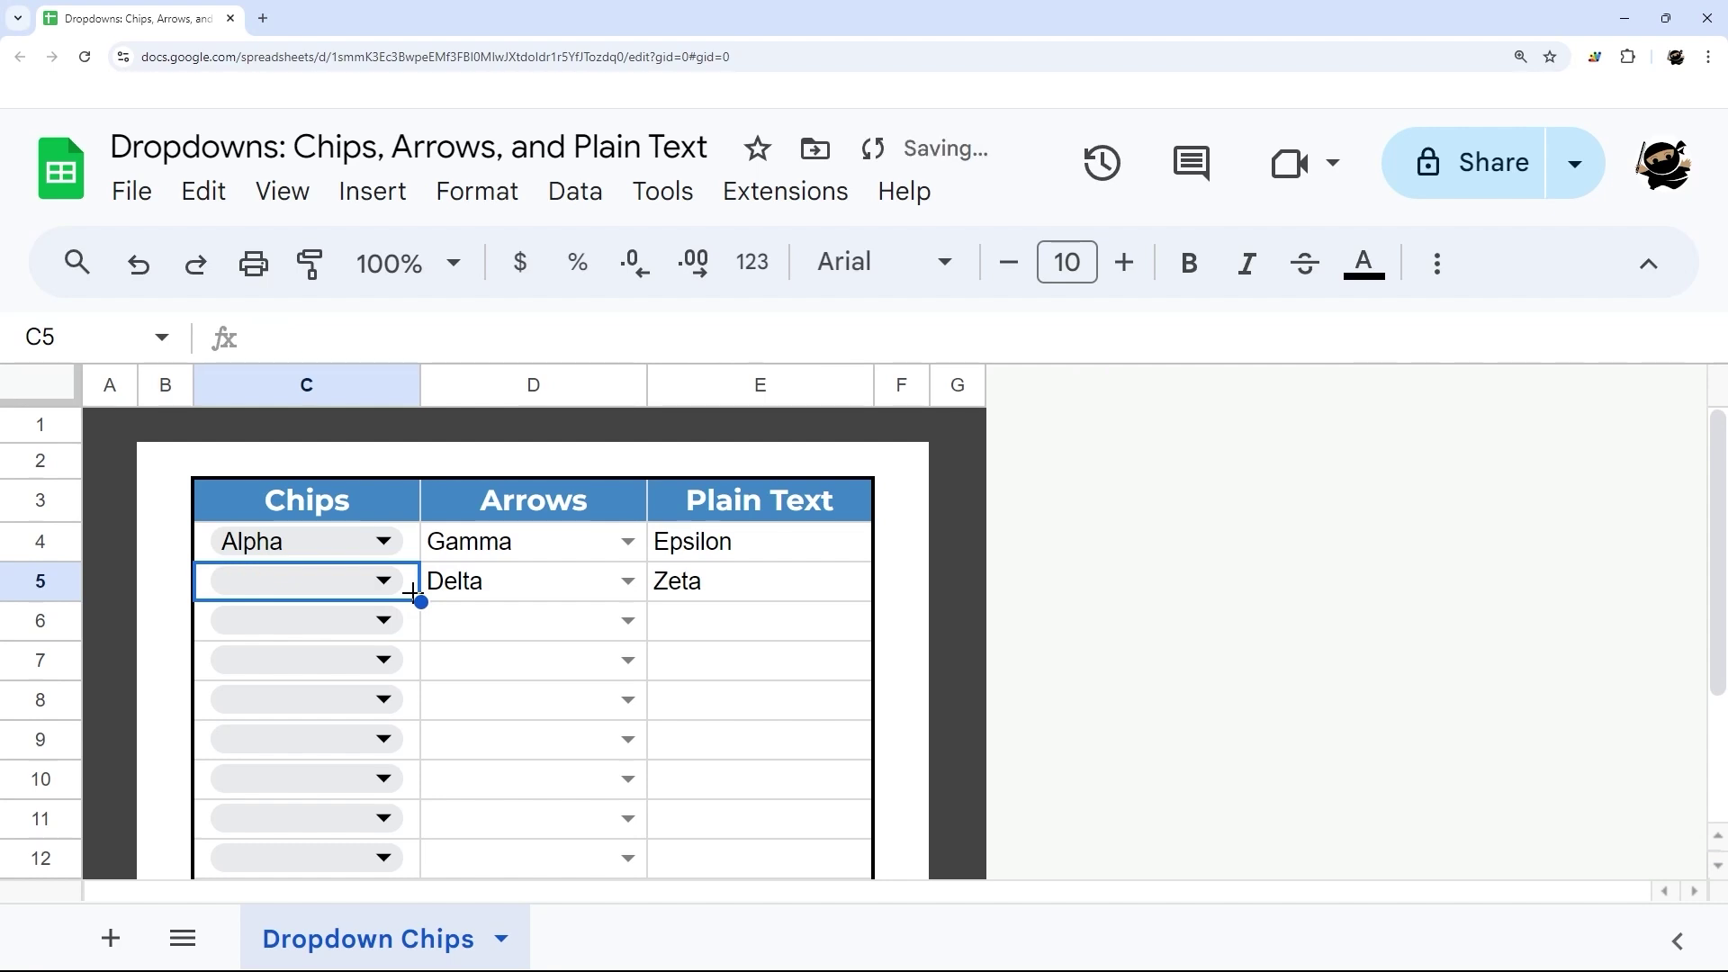
key(ctrl+z)
drag(544, 544, 528, 711)
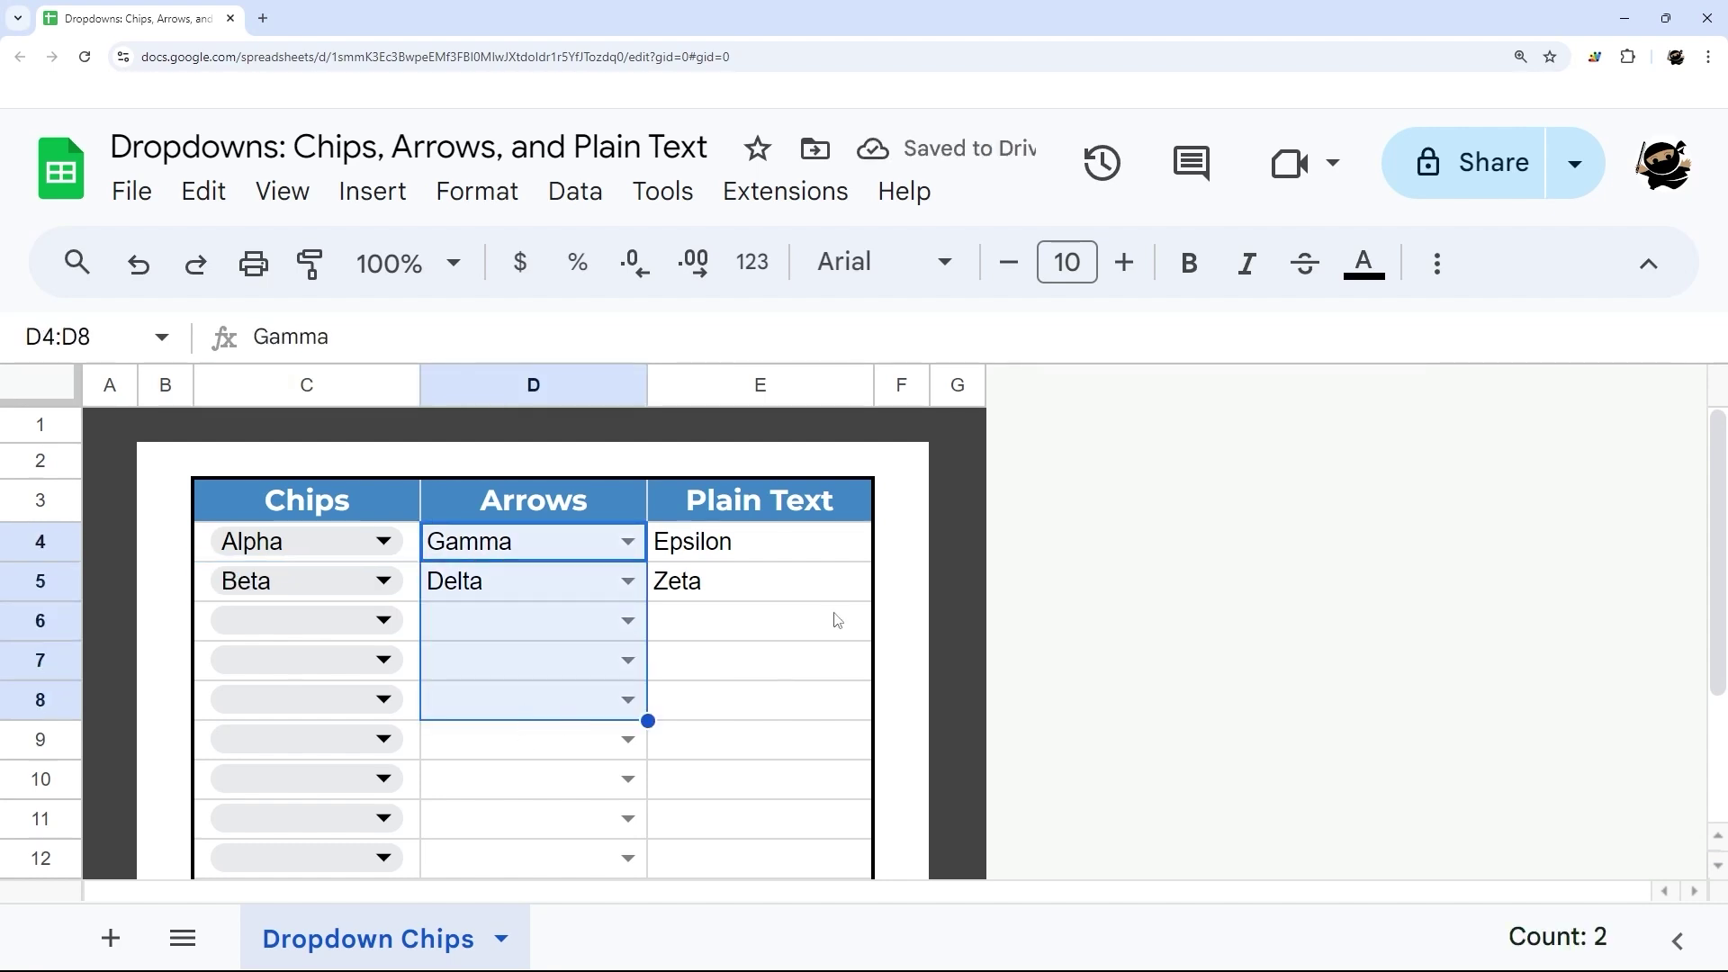
drag(732, 556, 729, 691)
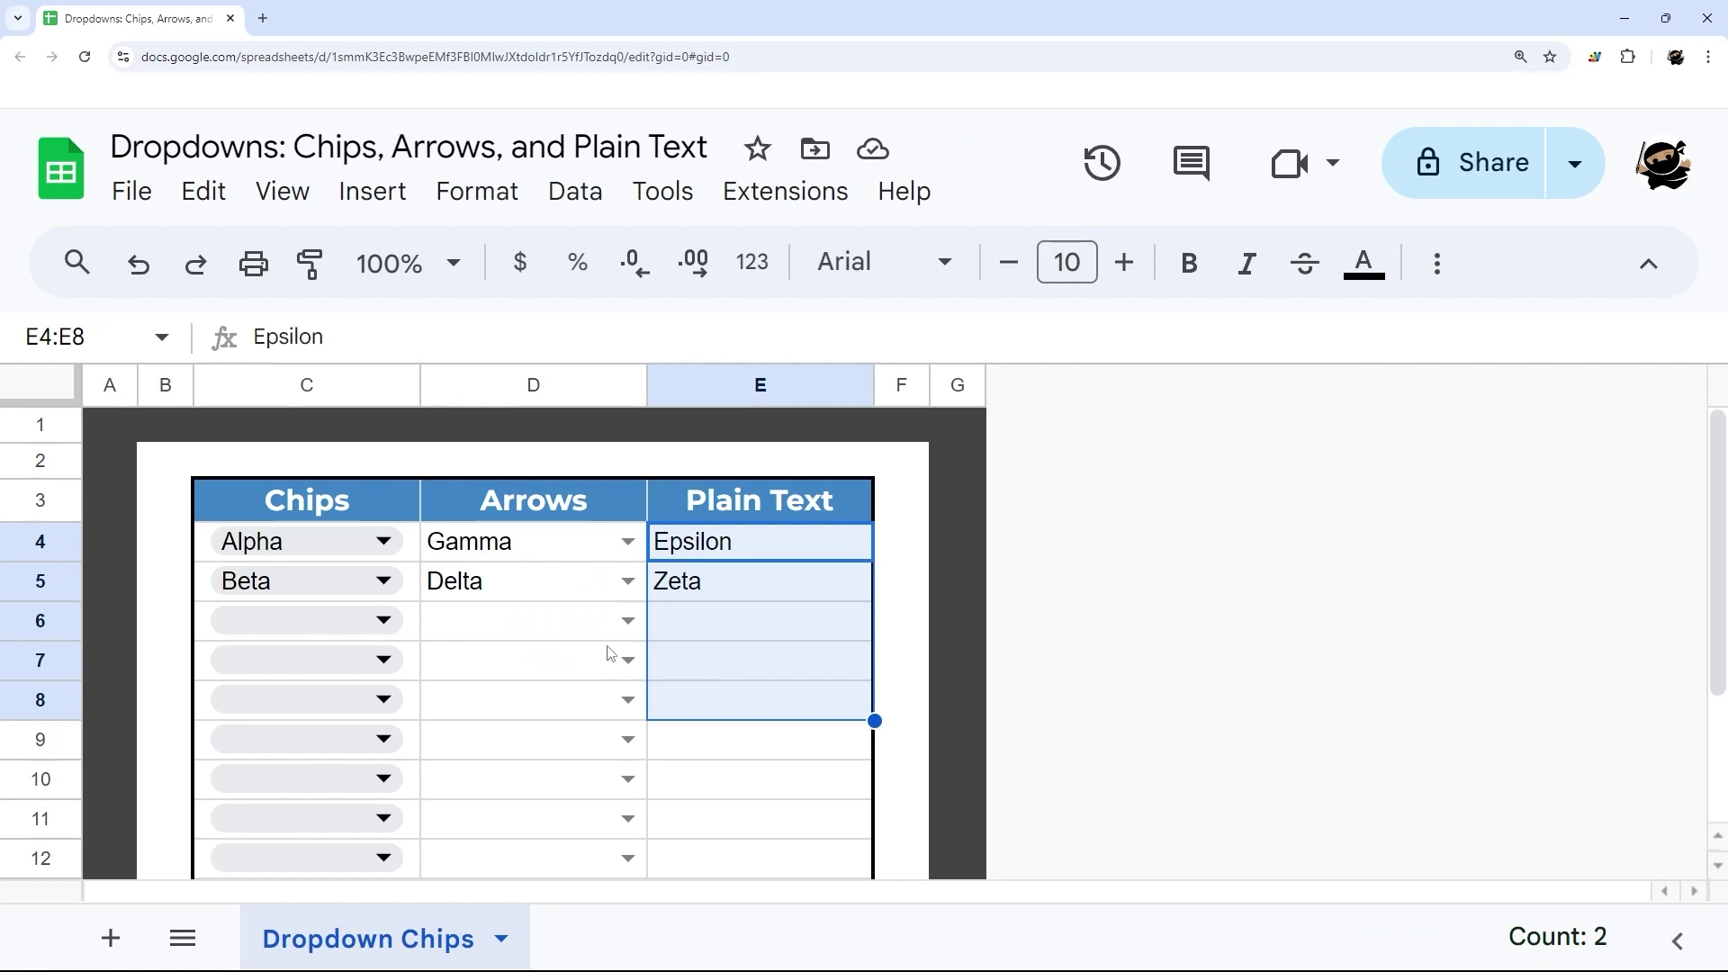
In the Chips column rule for C4:C13, colour the Alpha option pink
click(387, 543)
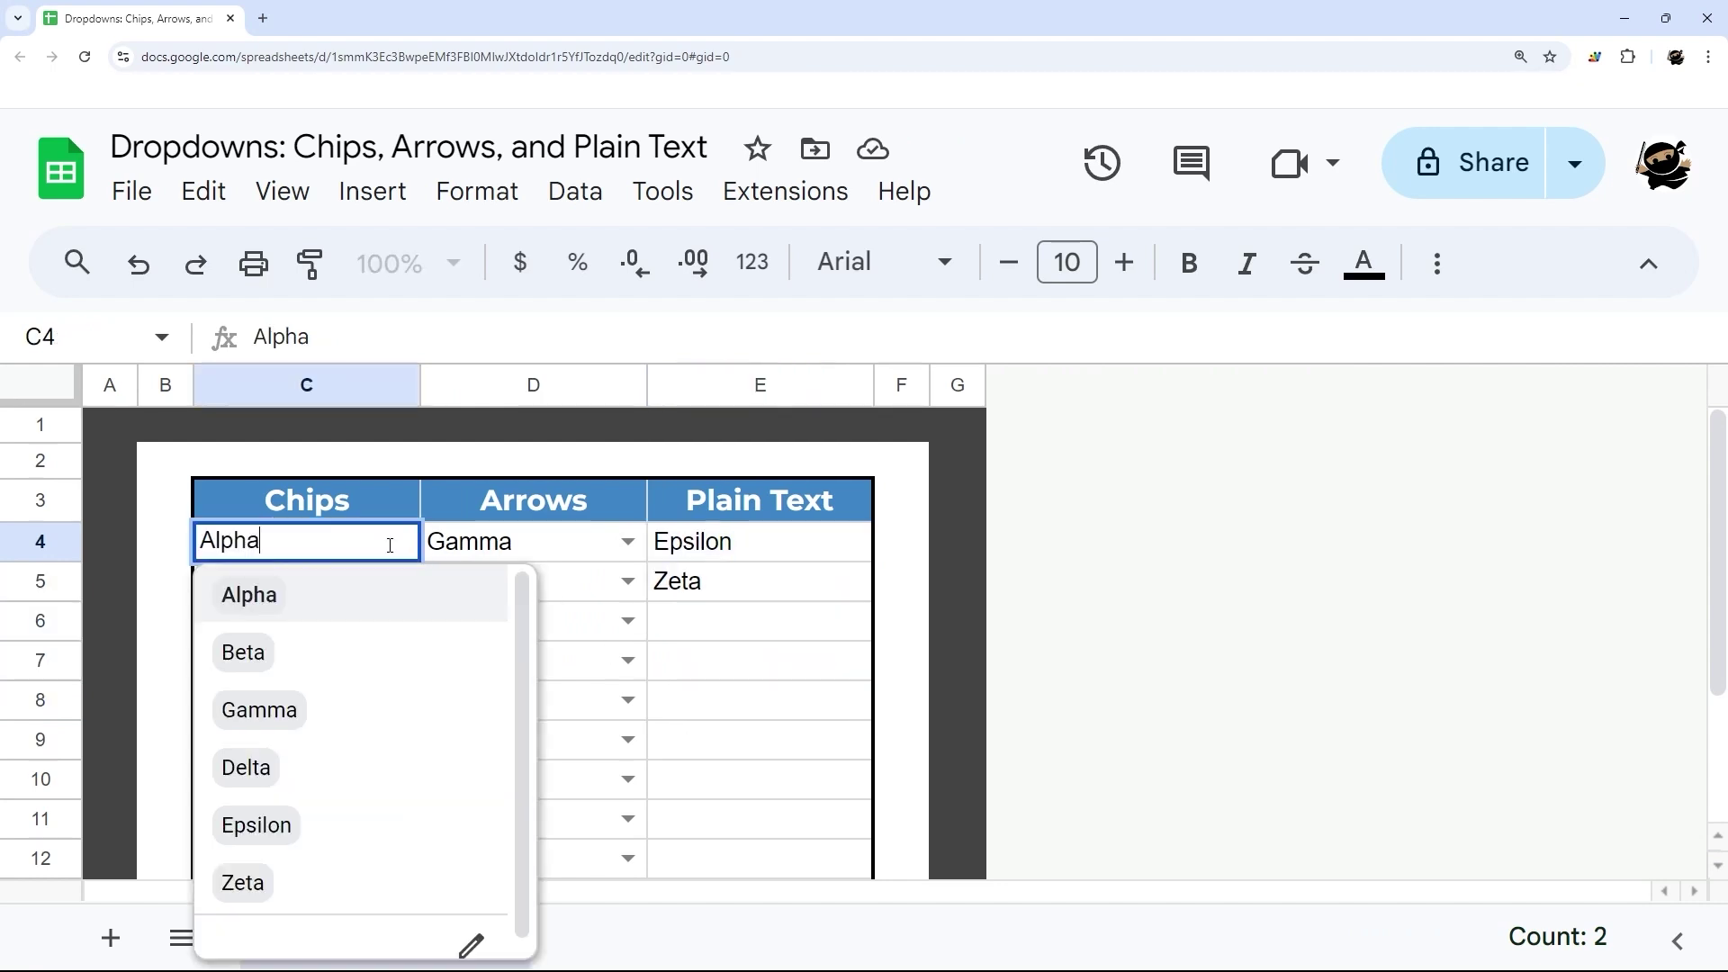
key(Escape)
click(575, 191)
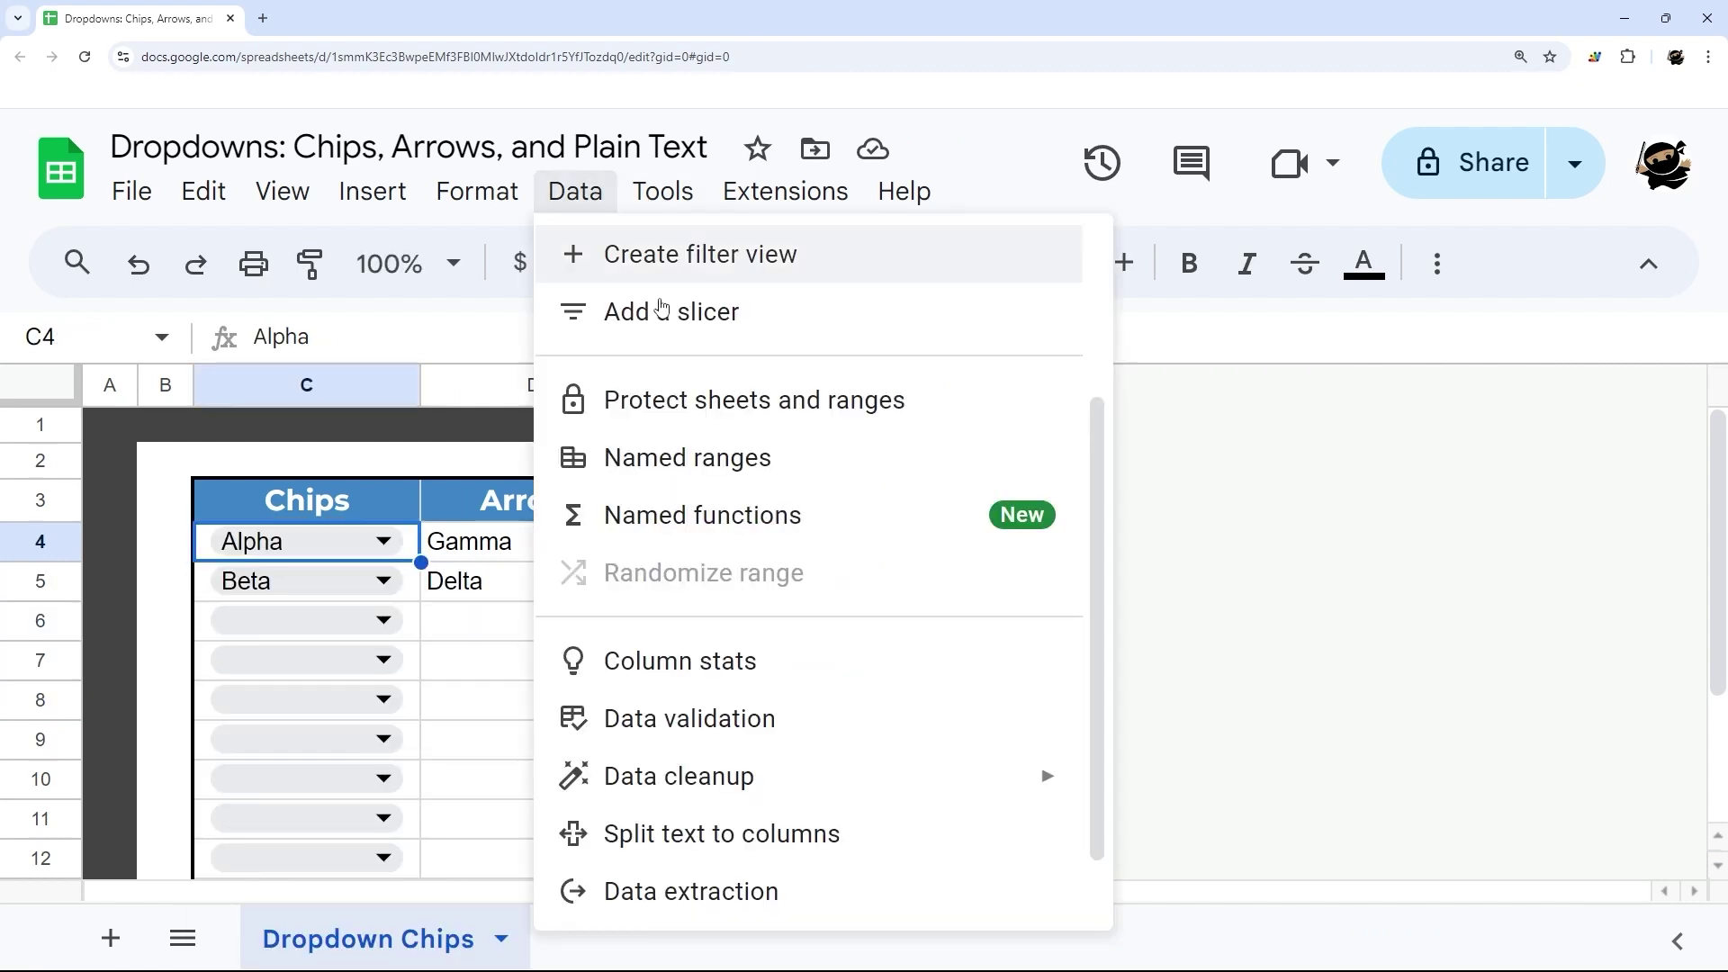
click(690, 718)
click(1450, 450)
scroll(1356, 567, down, 2)
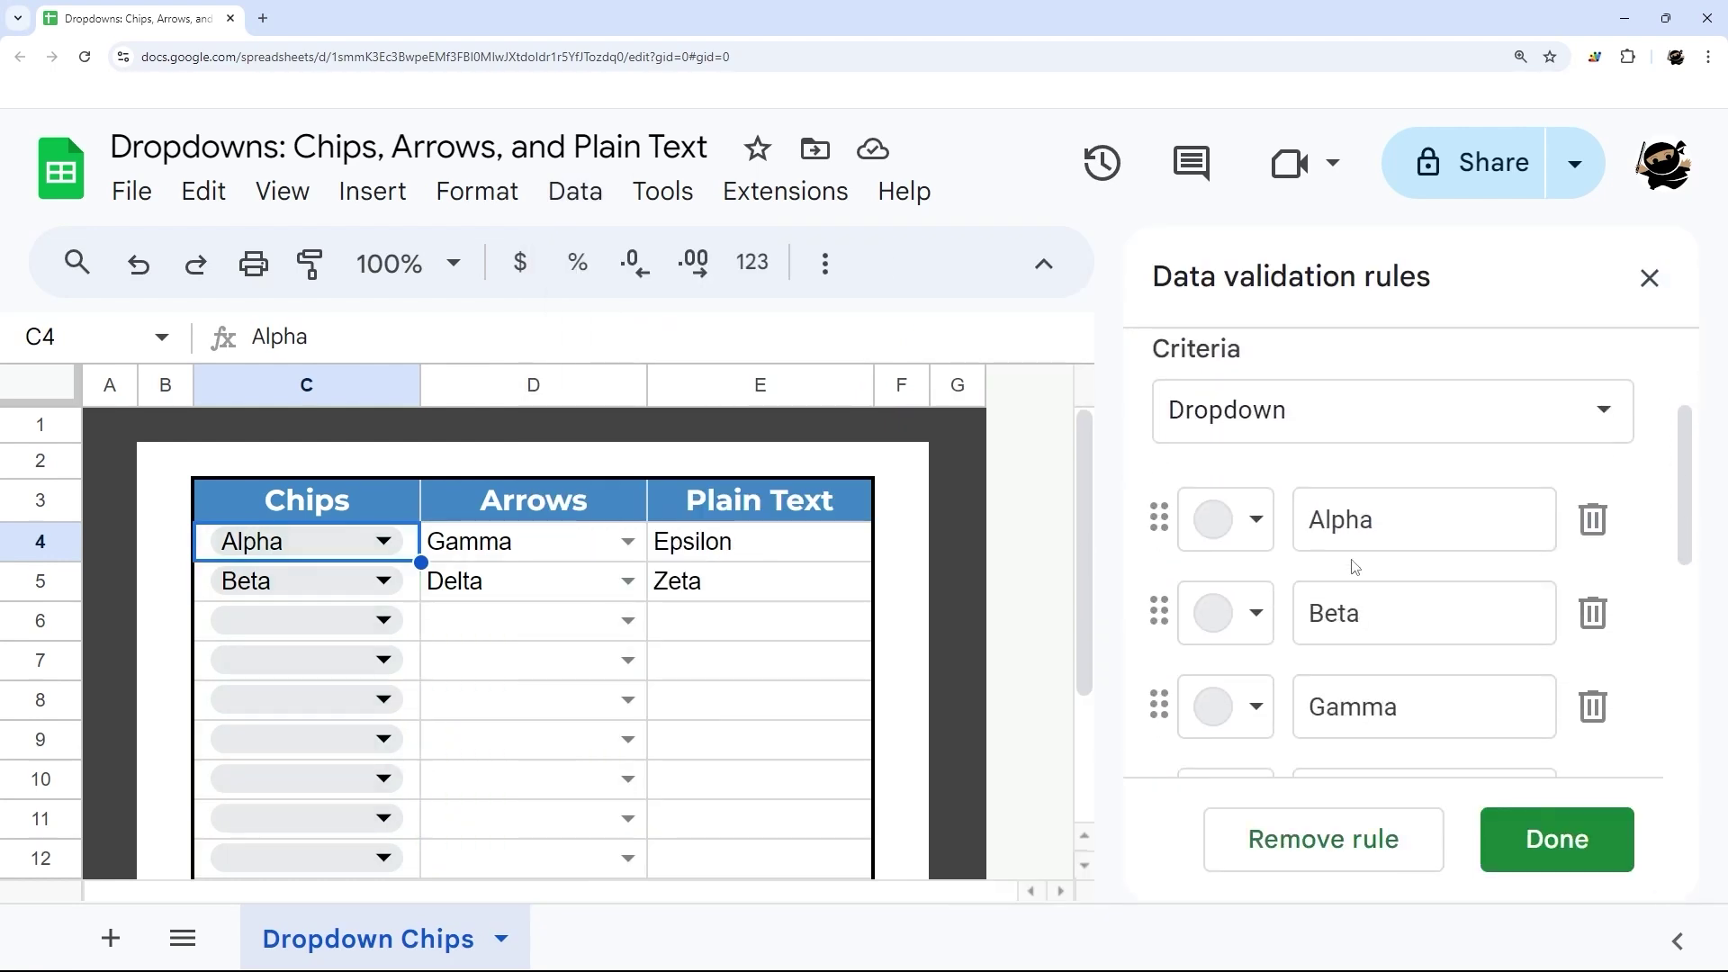
click(1241, 539)
click(1297, 638)
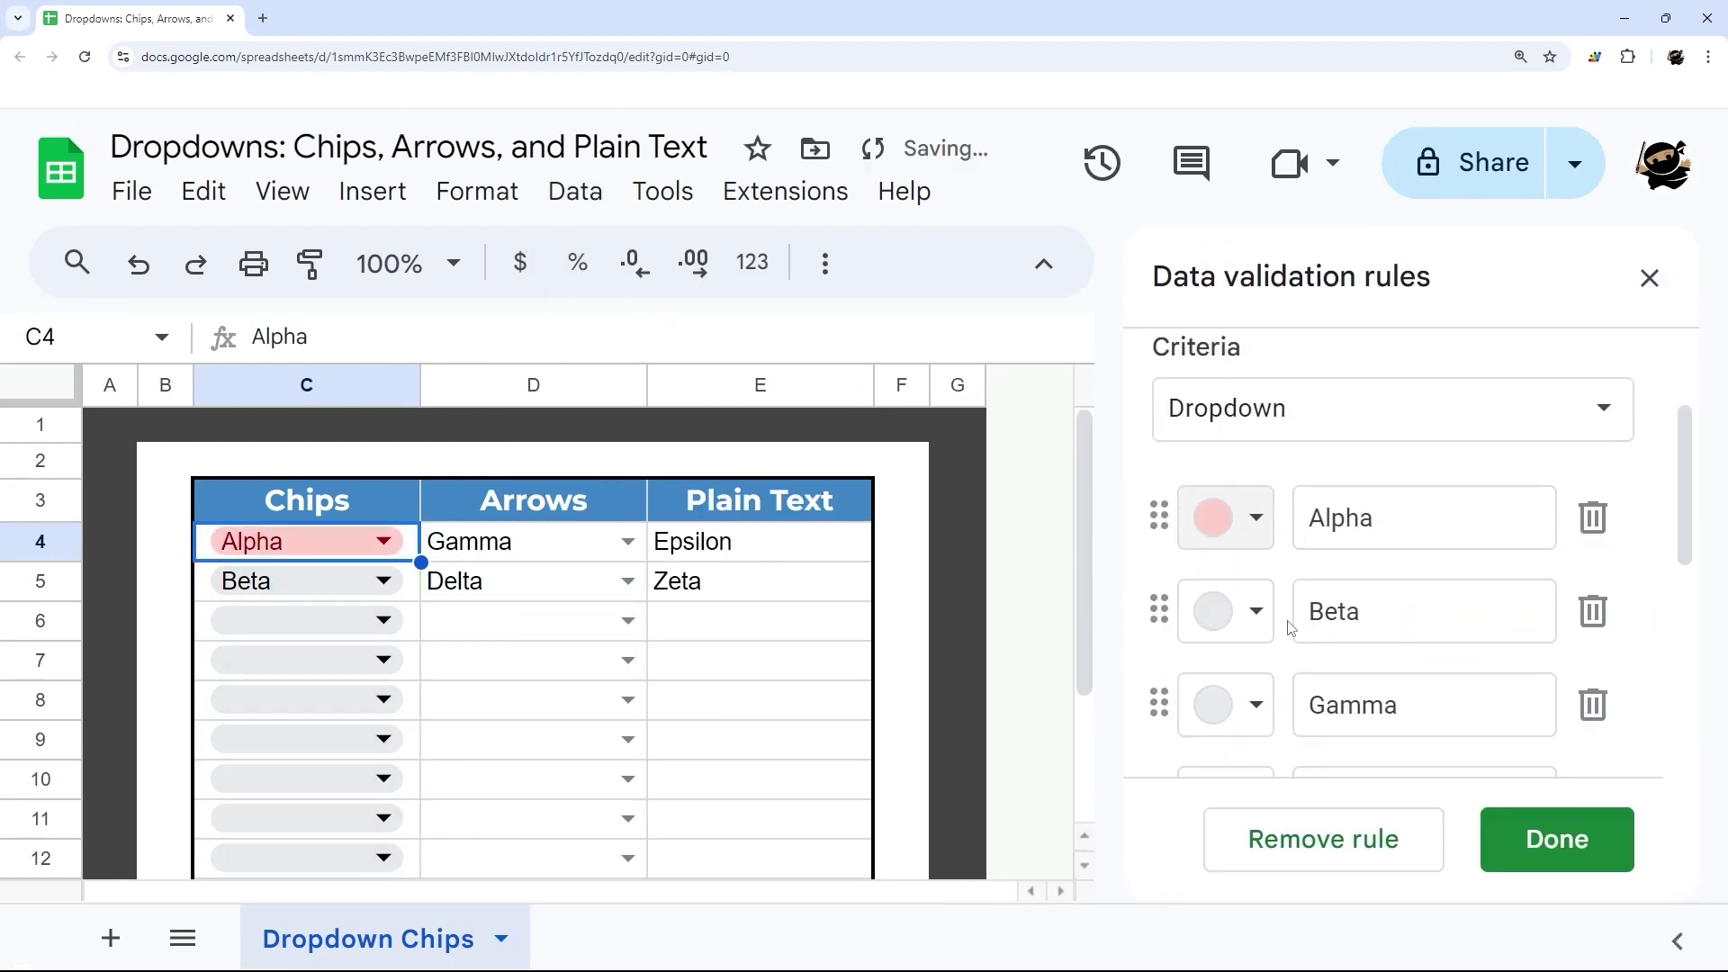
click(1557, 839)
In the Arrows column rule for D4:D13, colour the Gamma option yellow
click(1283, 588)
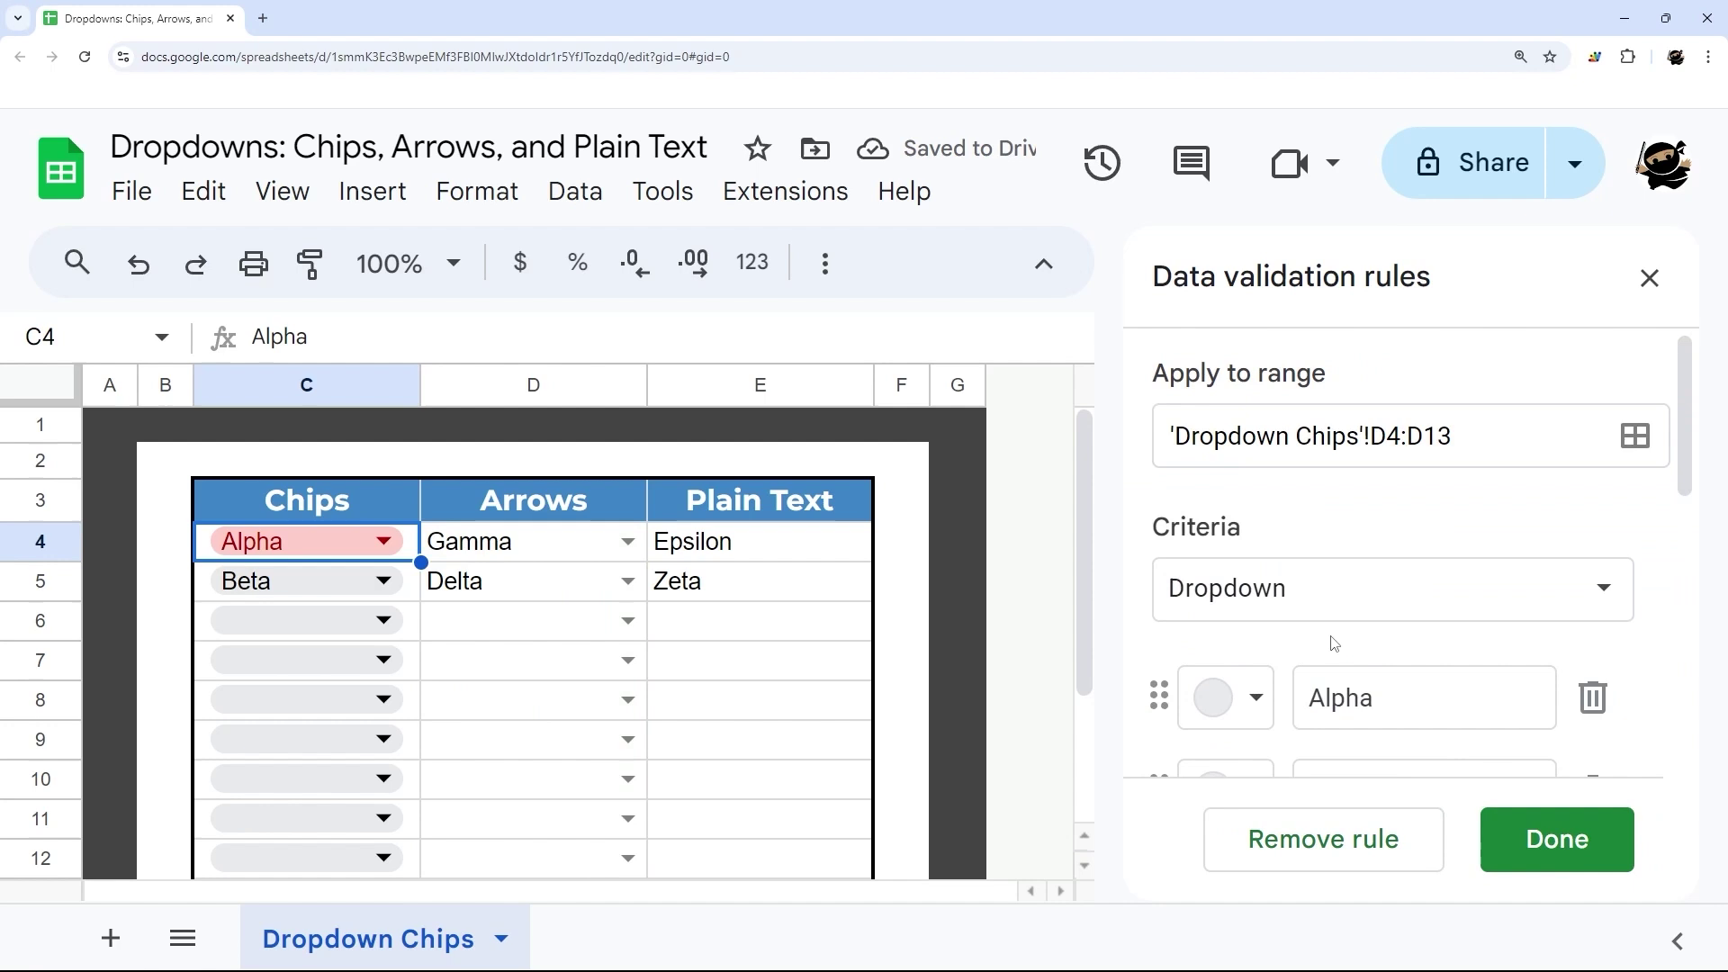
scroll(1303, 598, down, 2)
scroll(1303, 598, down, 5)
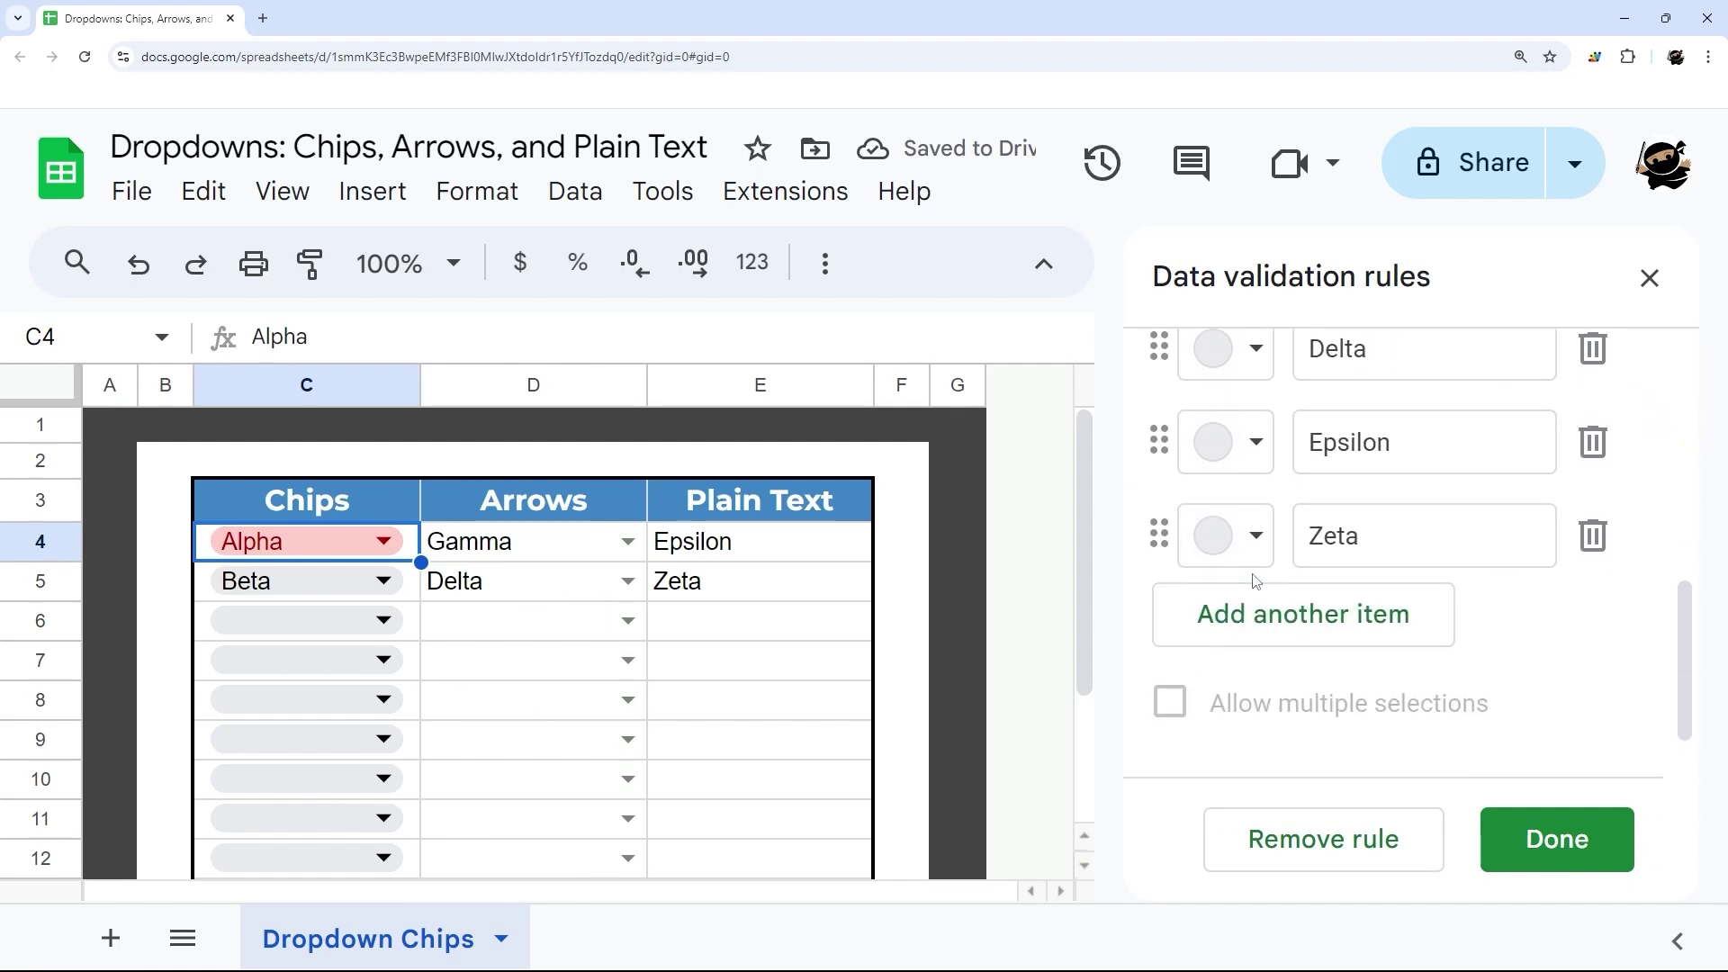
scroll(1258, 575, up, 1)
scroll(1262, 572, up, 1)
click(1254, 434)
click(1418, 568)
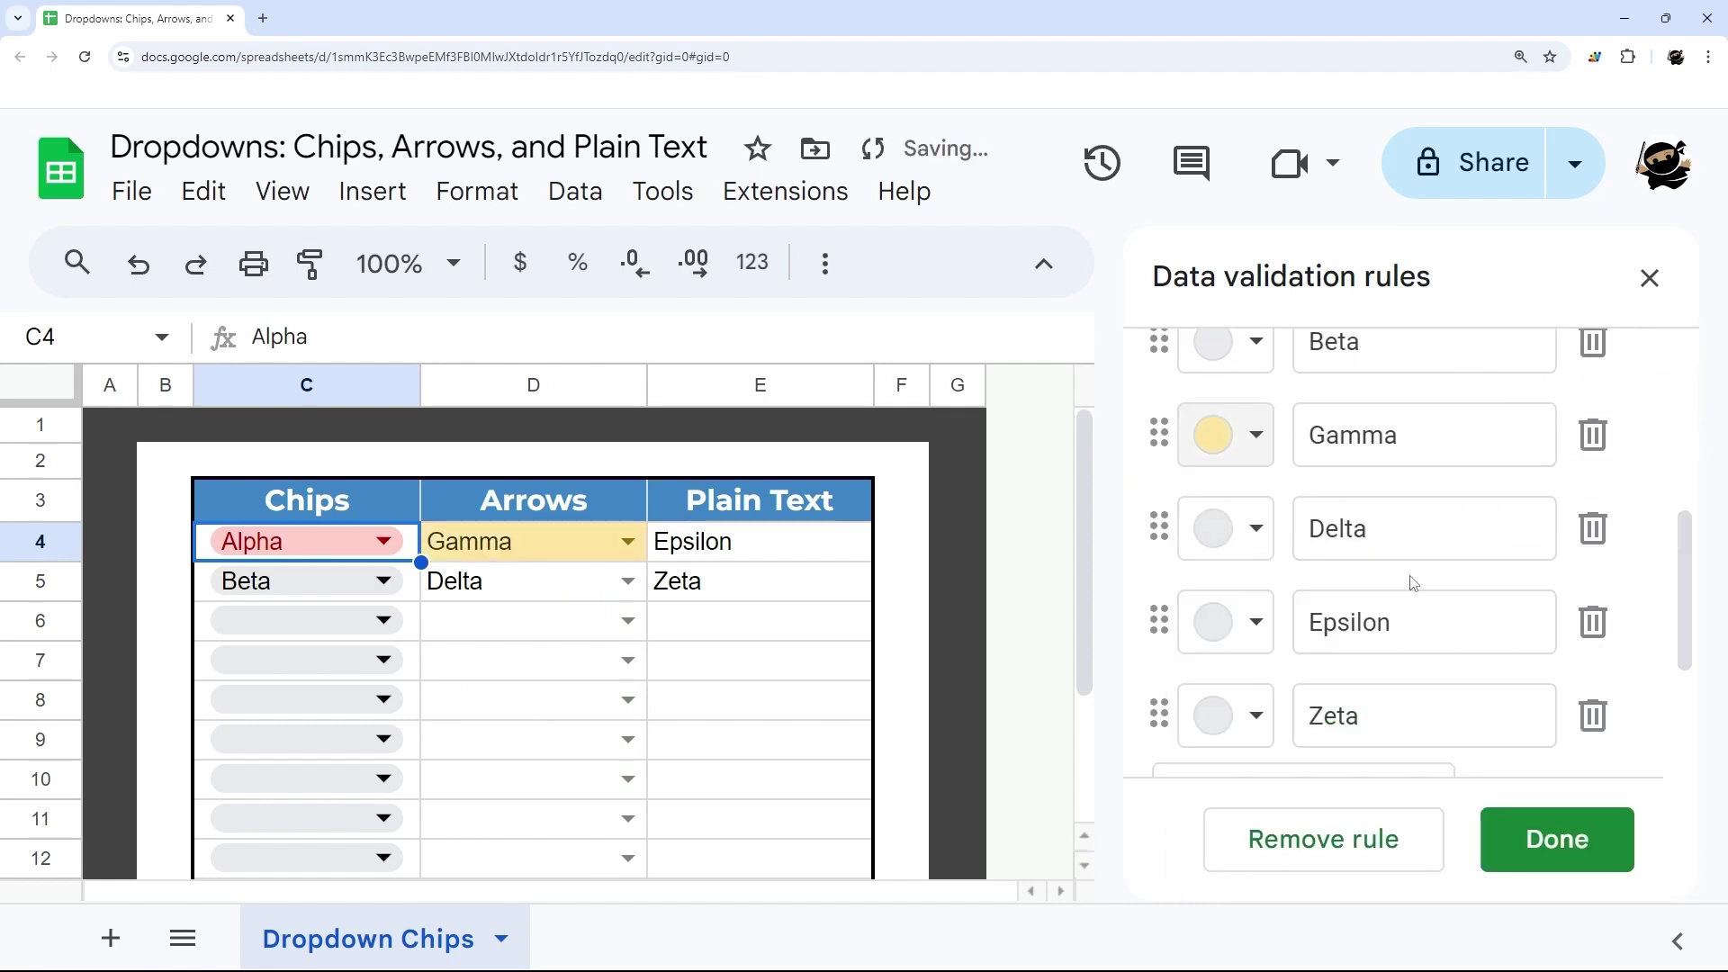
click(1514, 848)
Colour Zeta dark brown in the Plain Text rule for E4:E13, then close the validation panel
click(1273, 670)
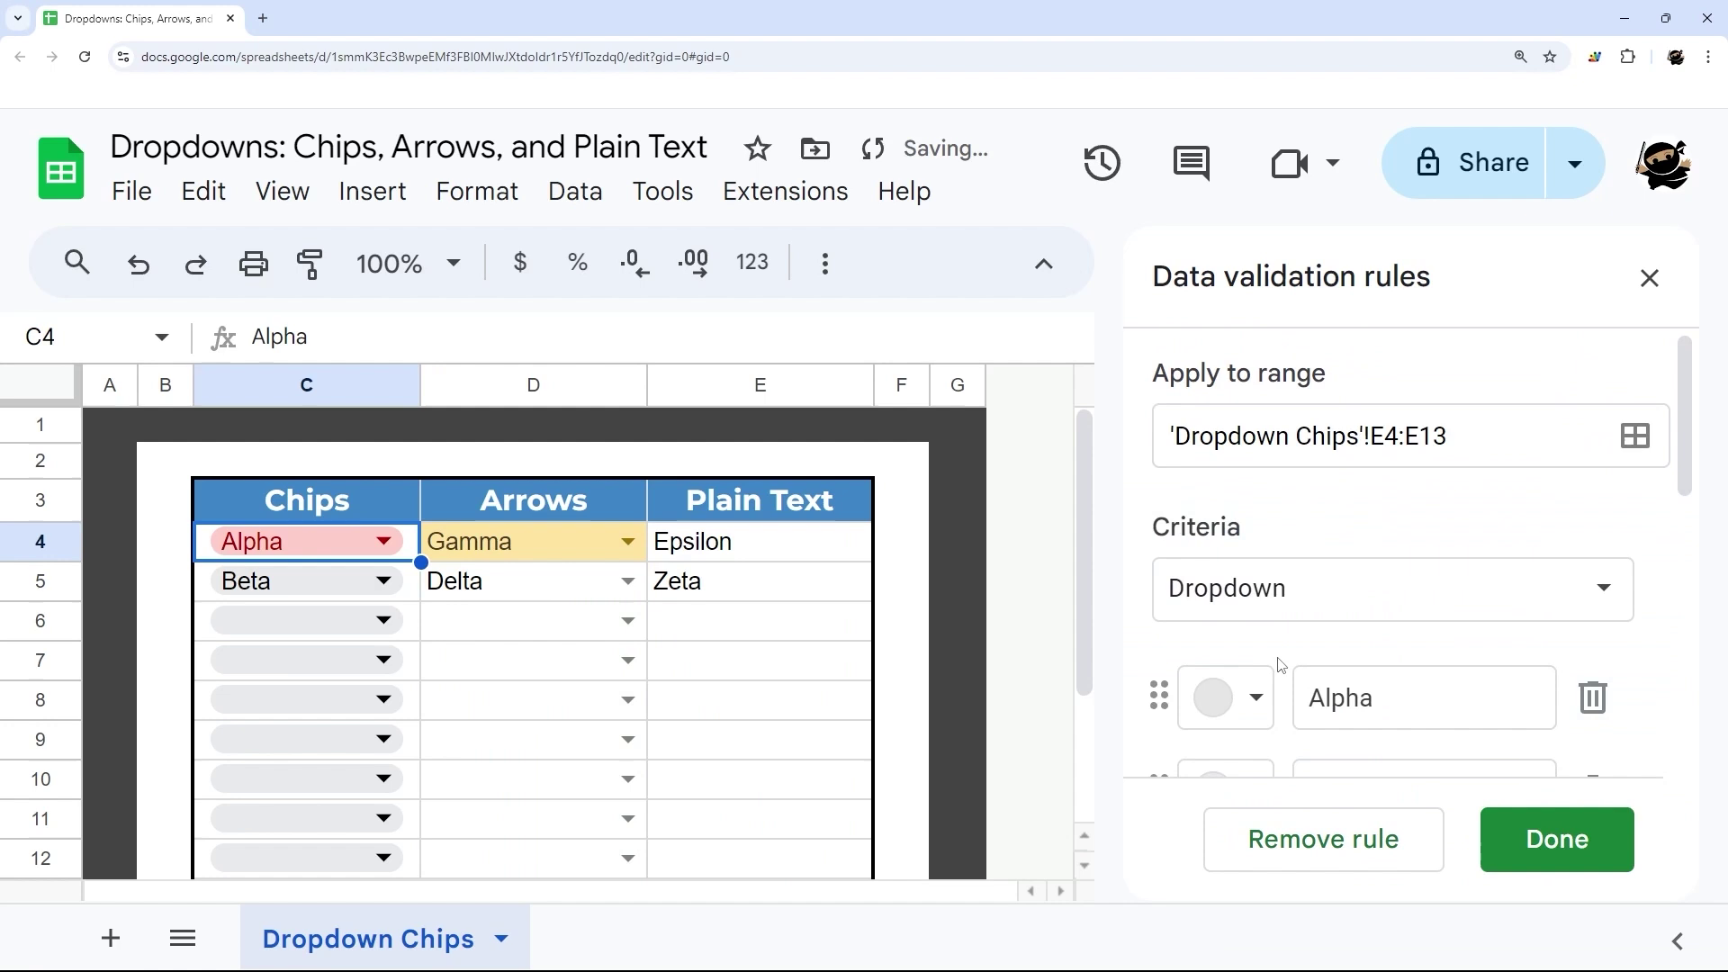
scroll(1259, 577, down, 1)
scroll(1258, 577, down, 3)
click(1255, 463)
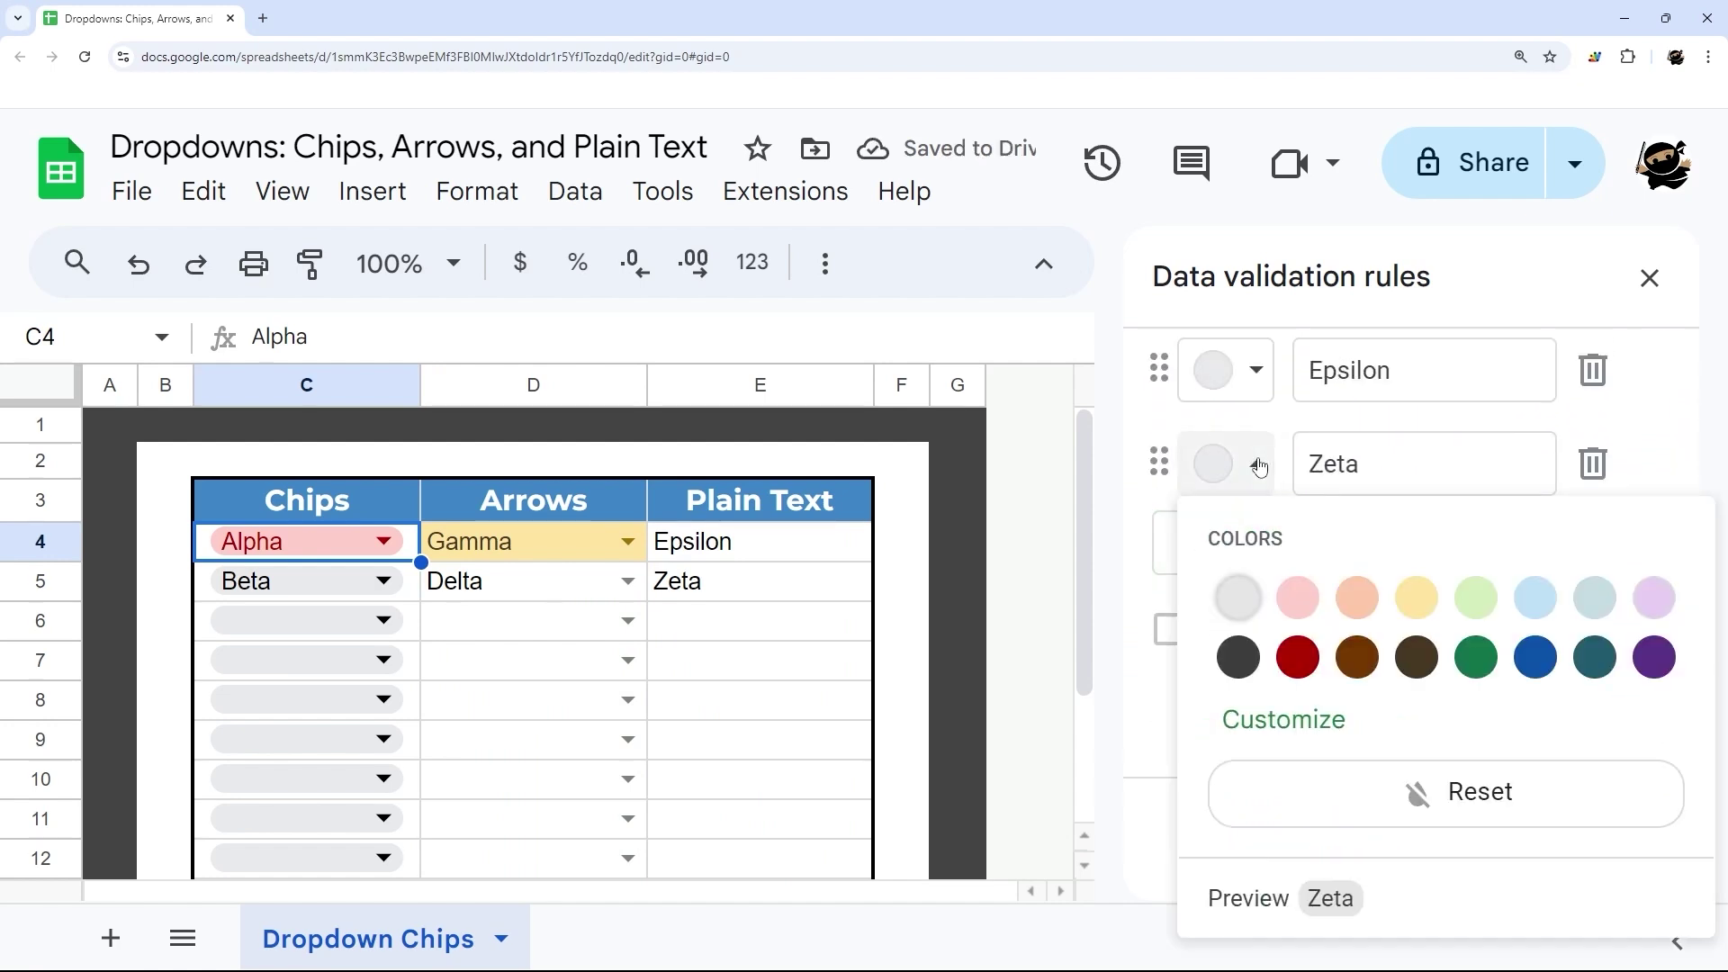
click(1427, 675)
click(1557, 844)
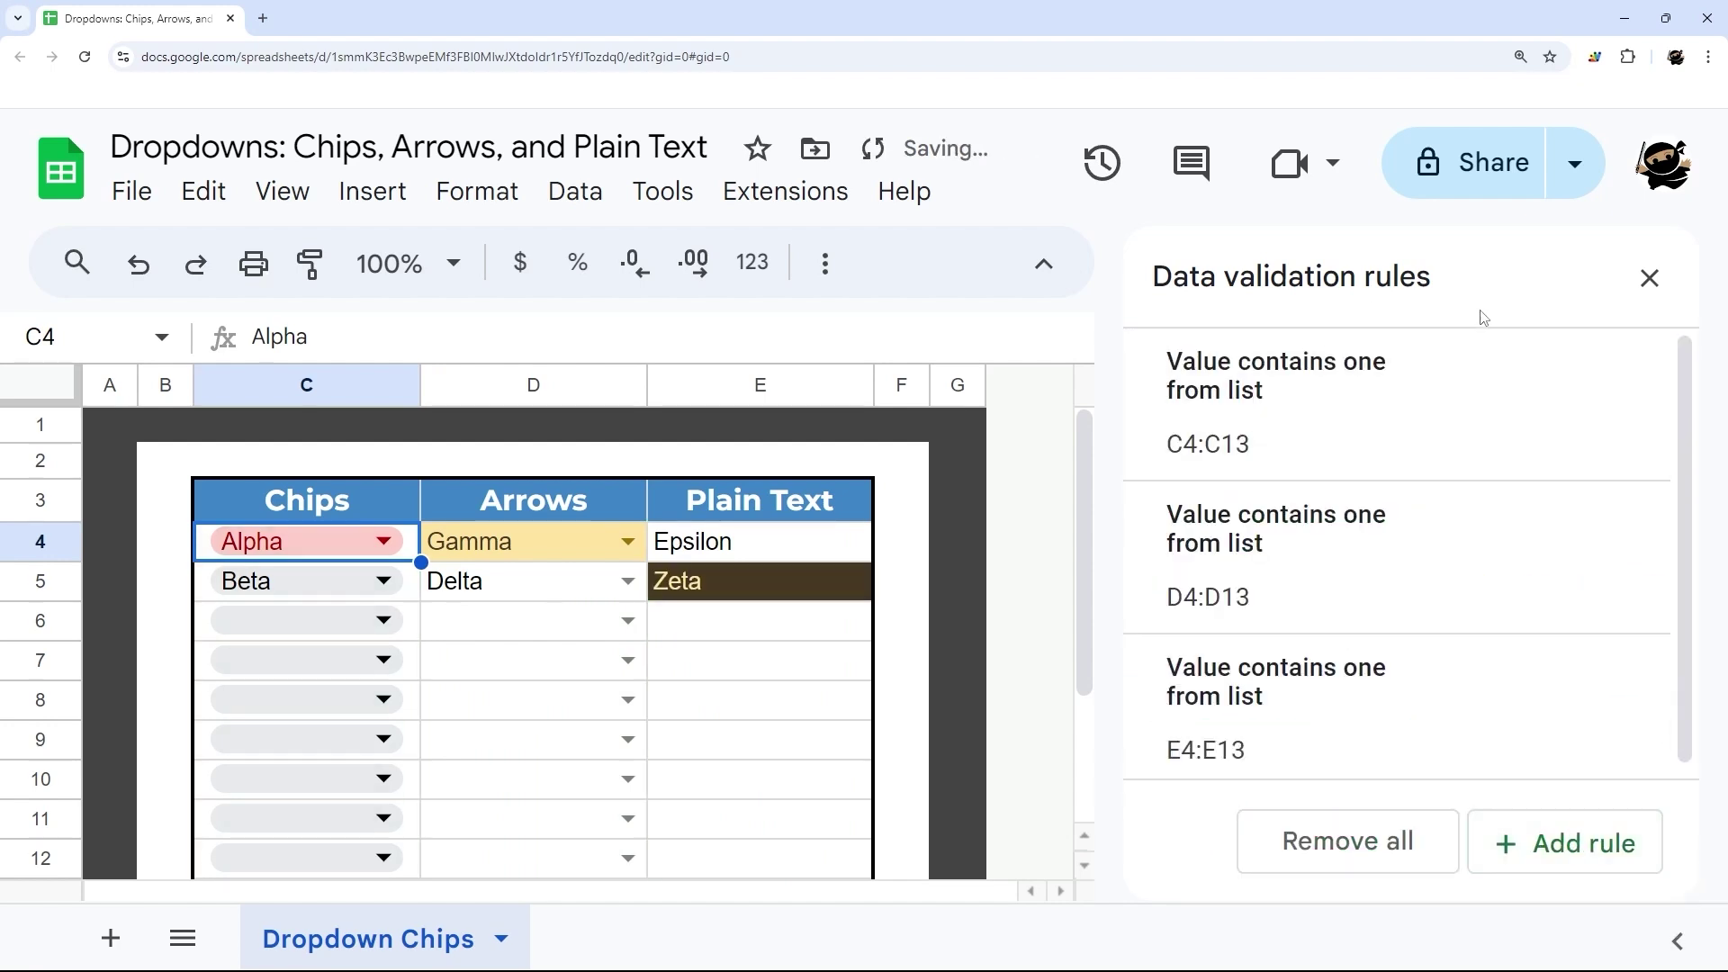
click(1650, 276)
click(715, 686)
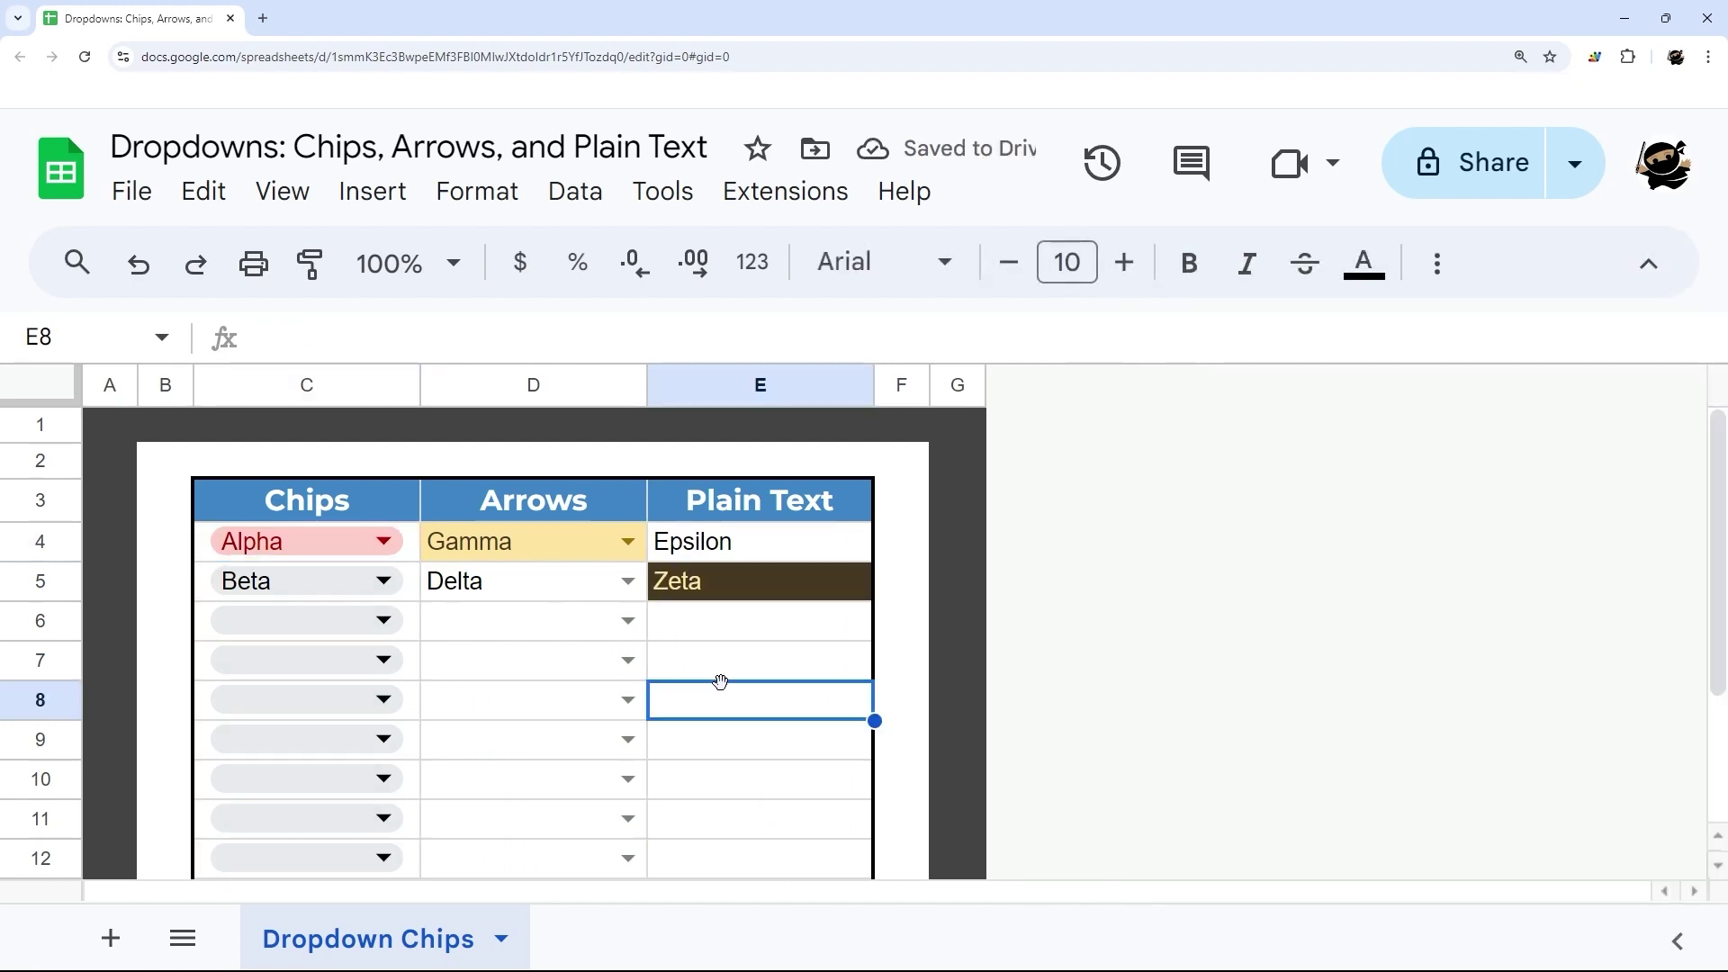
double_click(706, 629)
click(706, 718)
double_click(712, 668)
scroll(708, 540, down, 3)
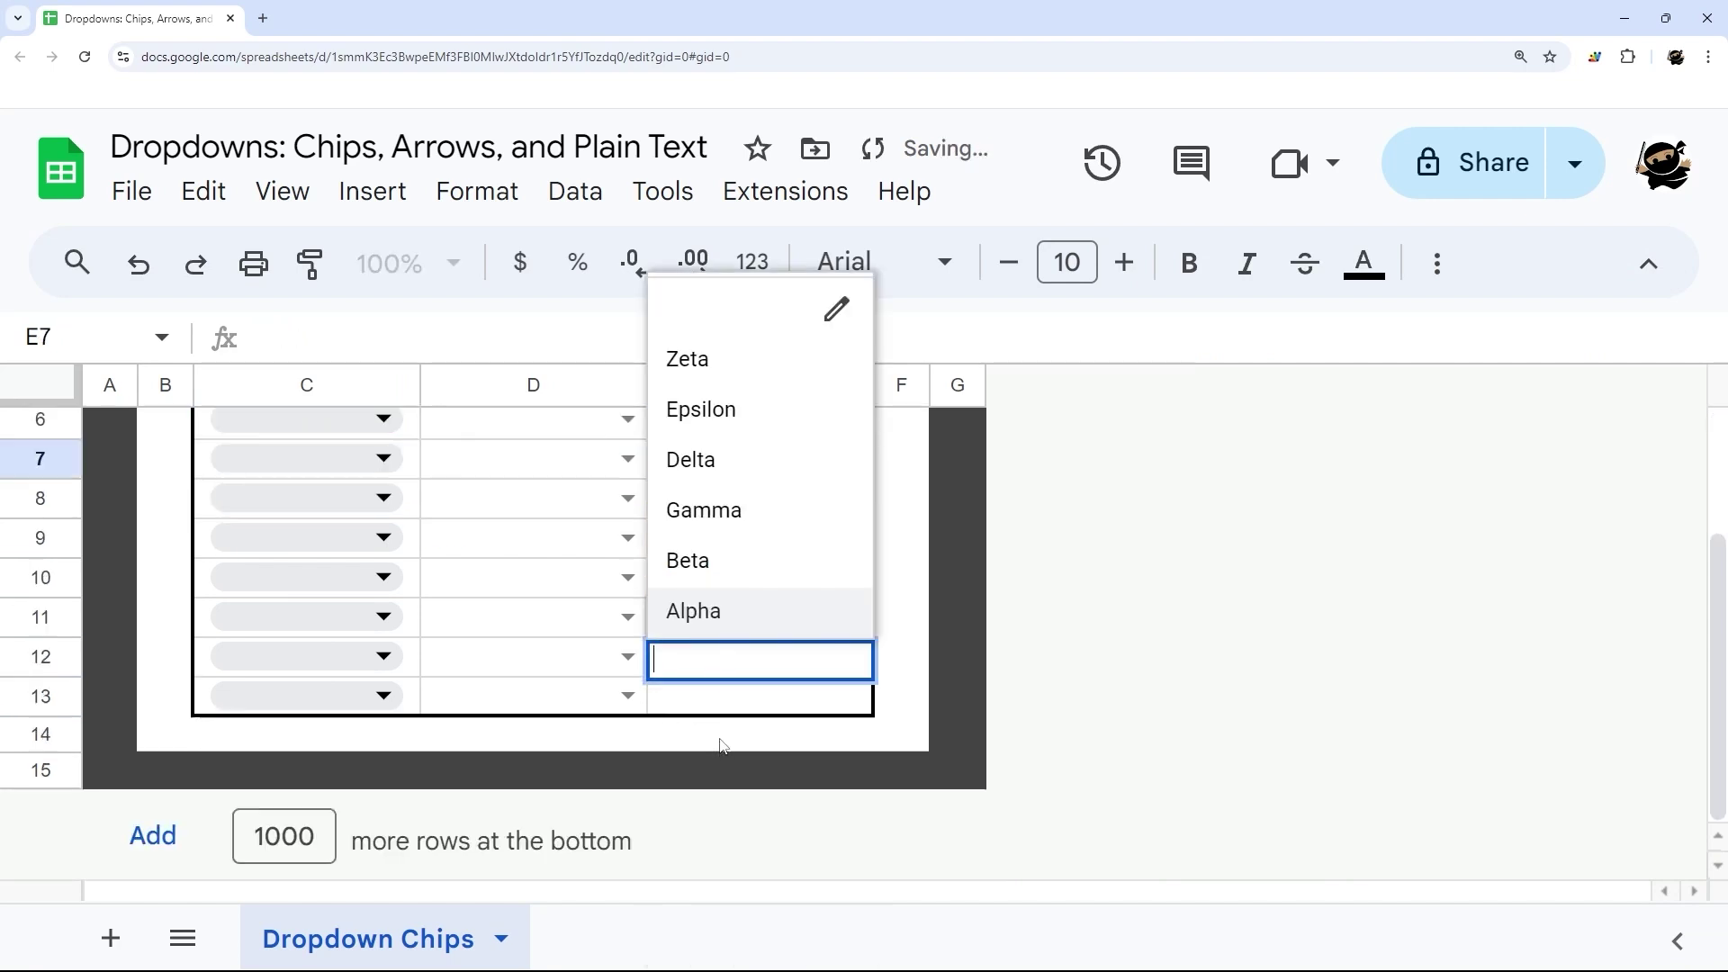